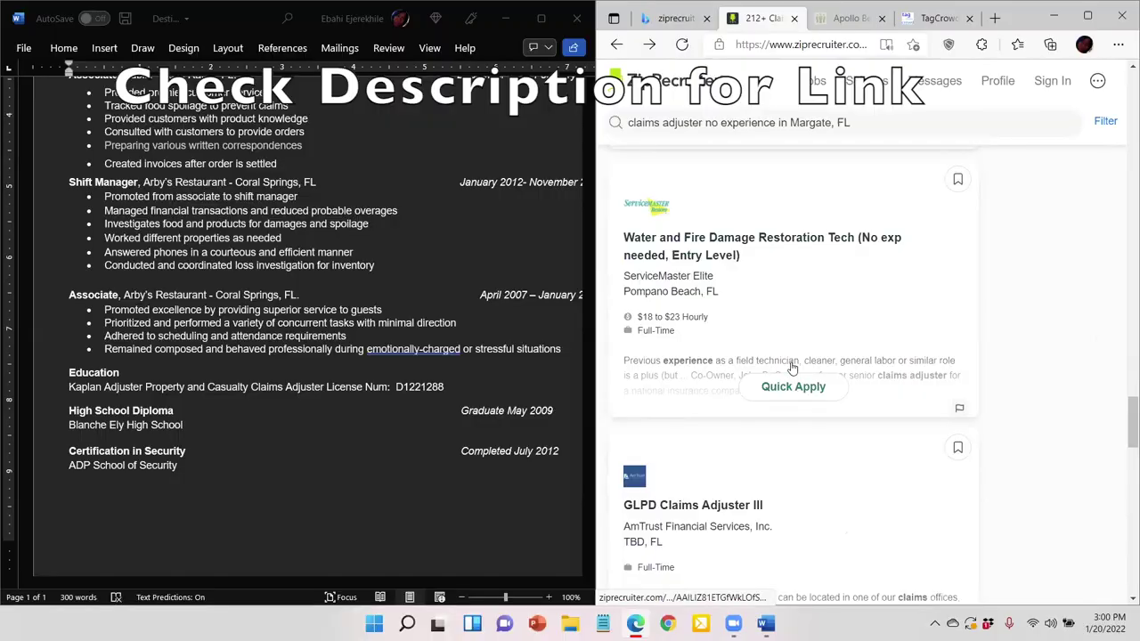
Open ZipRecruiter's ServiceMaster Water and Fire Damage Restoration Tech job listing beside the resume.
left_click(792, 367)
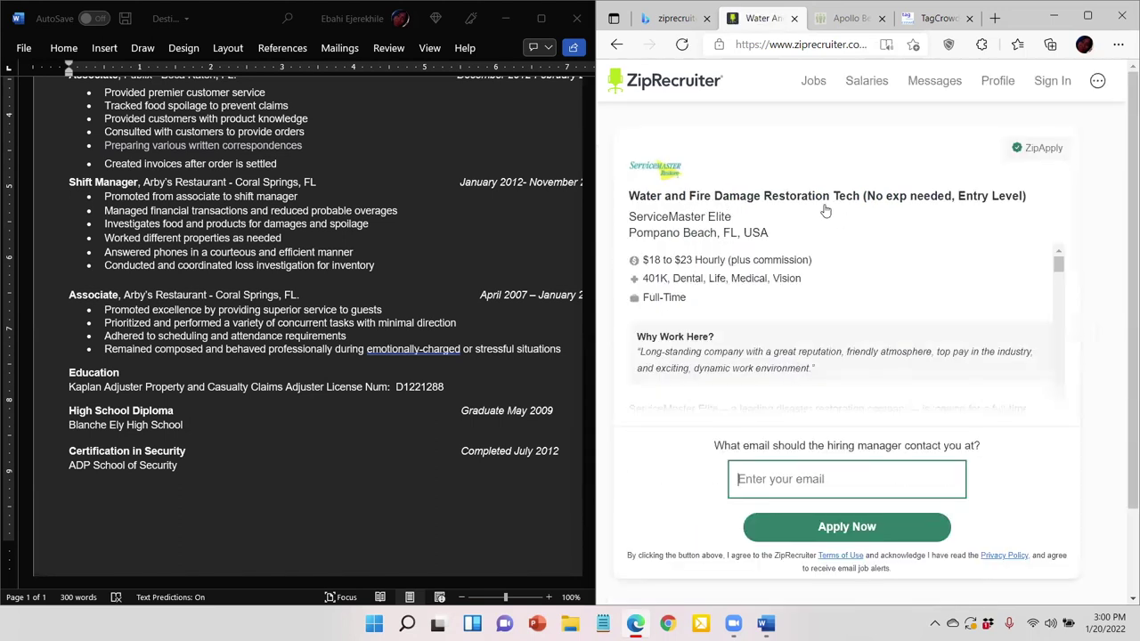
scroll(829, 214, "down", 1)
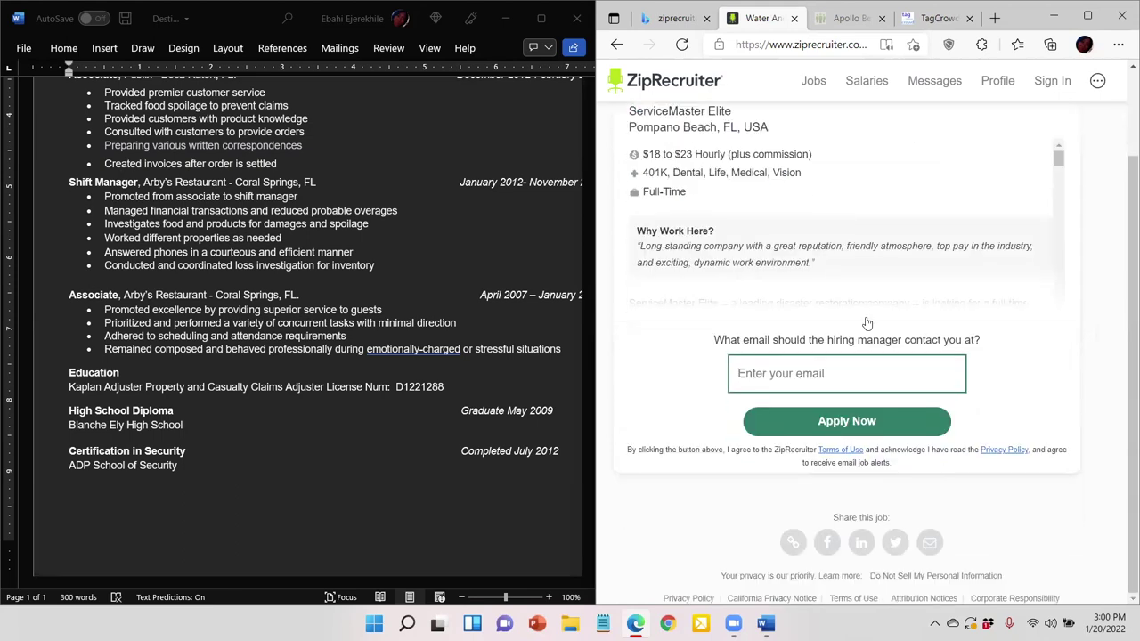
scroll(863, 302, "down", 5)
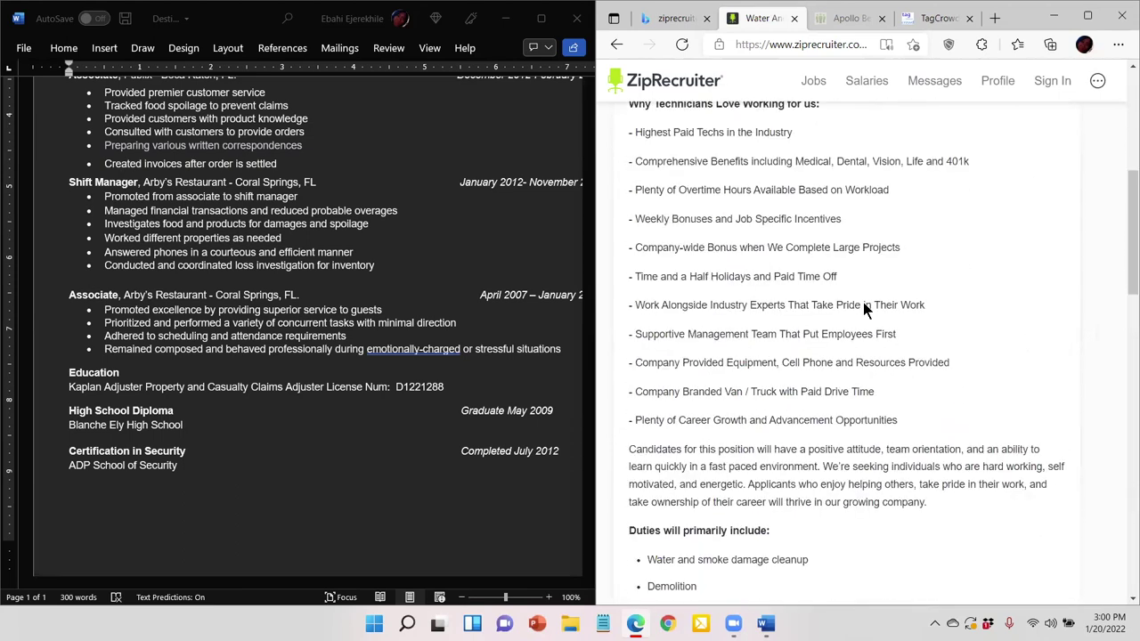
scroll(863, 307, "down", 2)
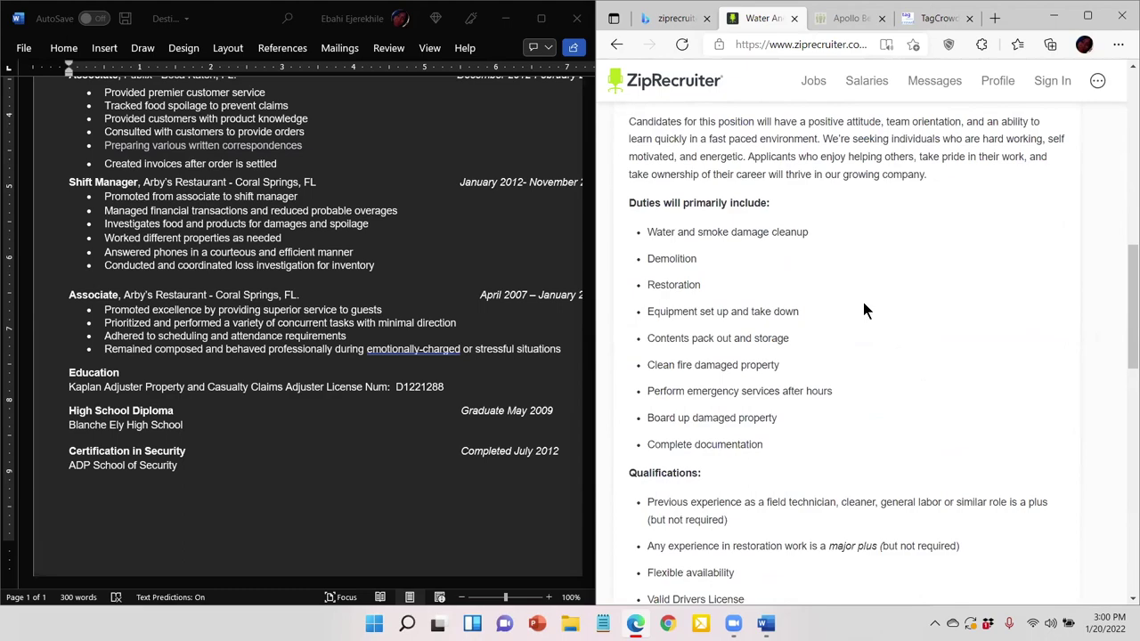
scroll(863, 301, "down", 3)
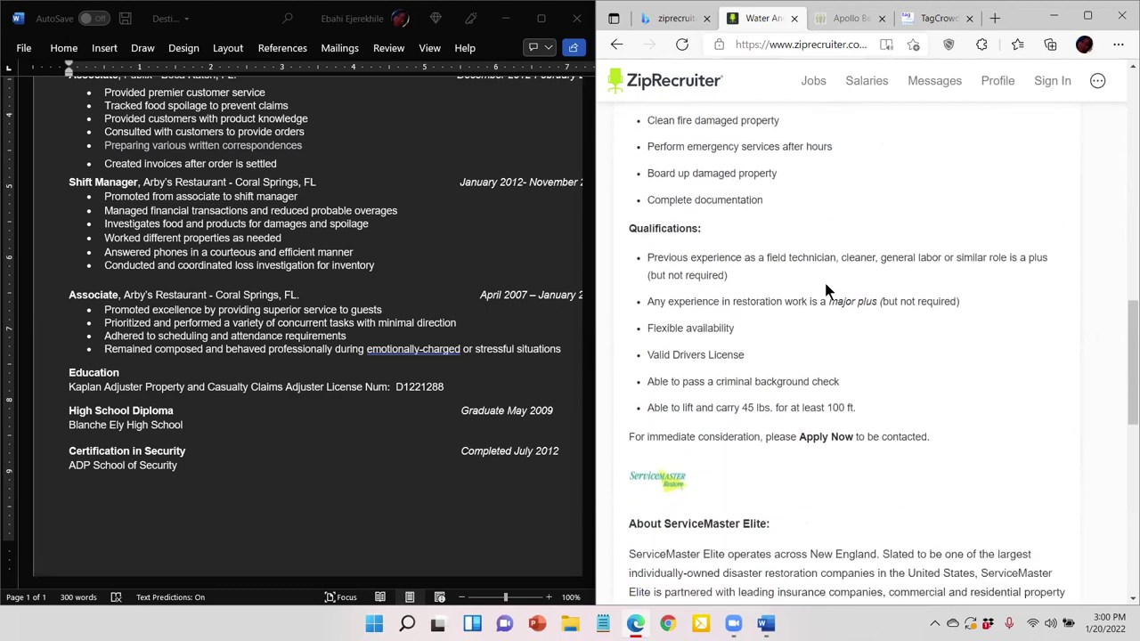
scroll(825, 289, "down", 6)
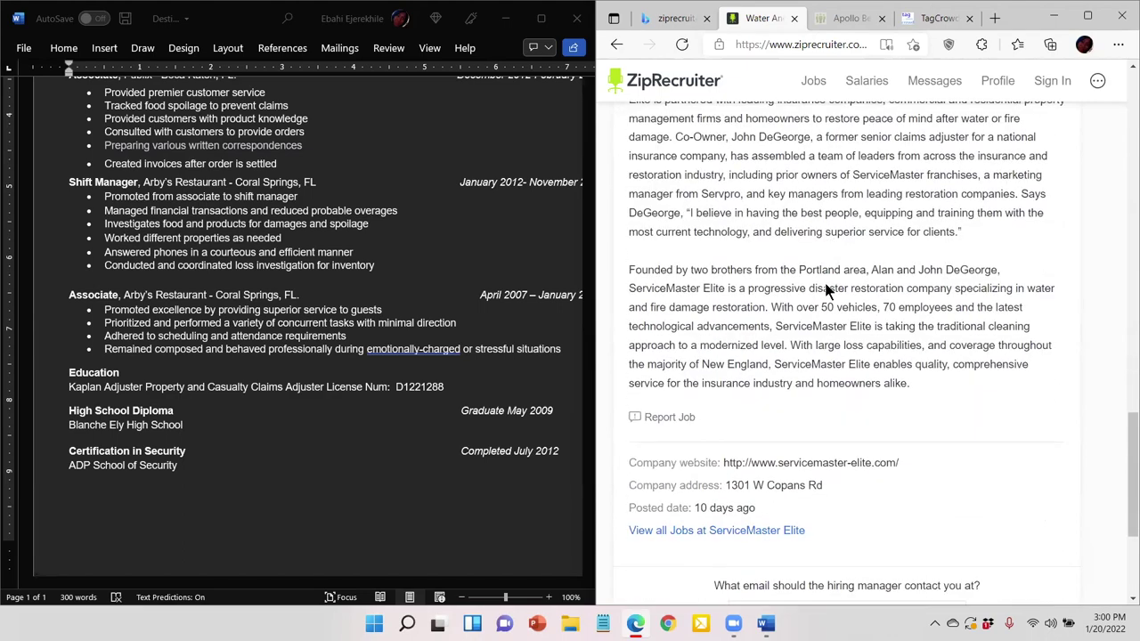
scroll(826, 290, "up", 3)
scroll(825, 290, "down", 5)
scroll(826, 291, "up", 5)
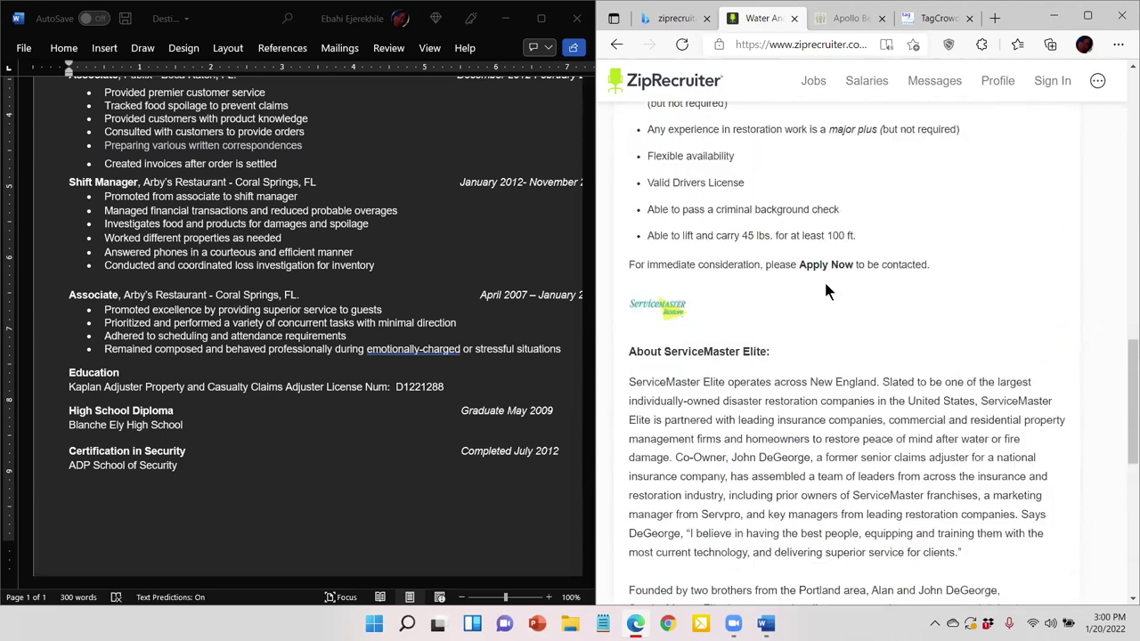
scroll(826, 286, "up", 8)
key("alt+Left")
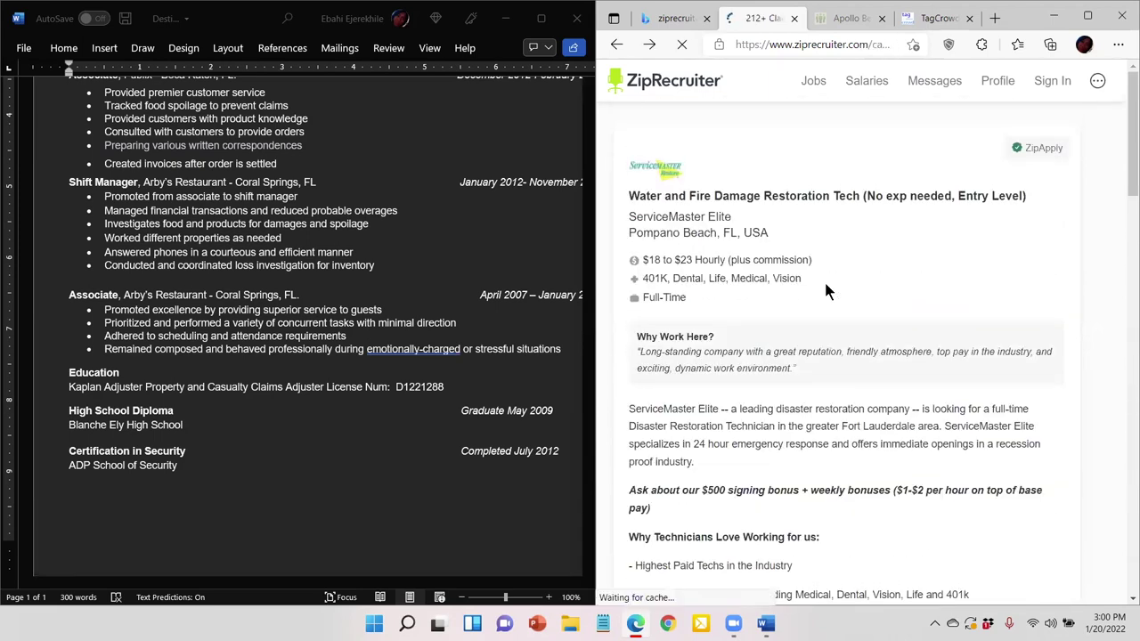
Scroll the Margate claims adjuster results and apply to GEICO's Senior Outside Security Investigator (SIU) job.
scroll(824, 290, "down", 3)
scroll(826, 292, "down", 1)
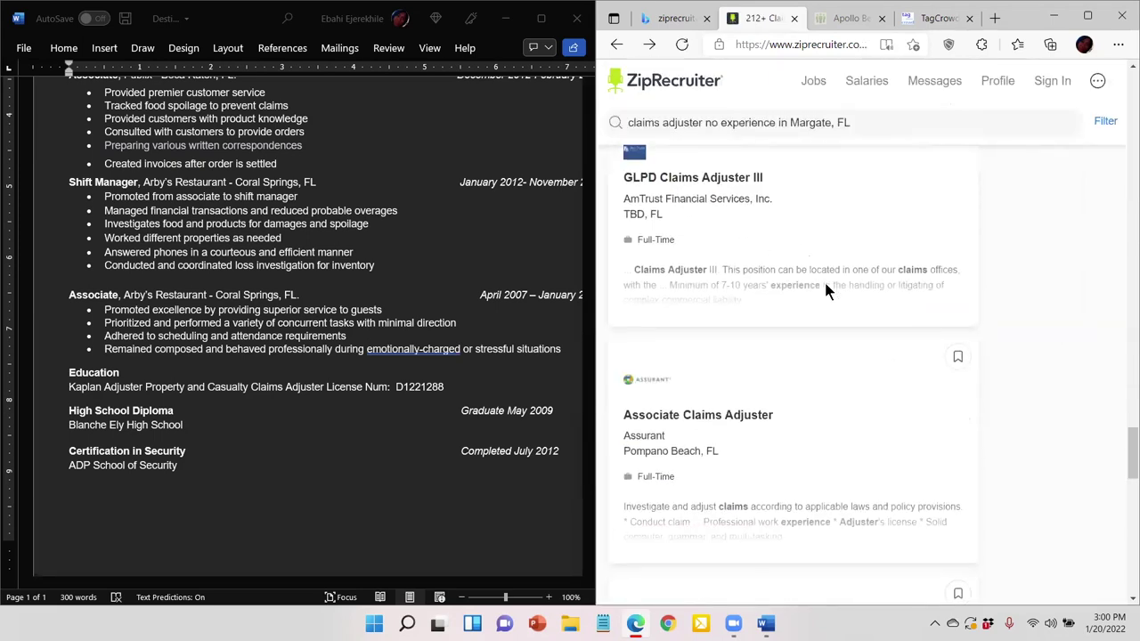
scroll(823, 279, "down", 2)
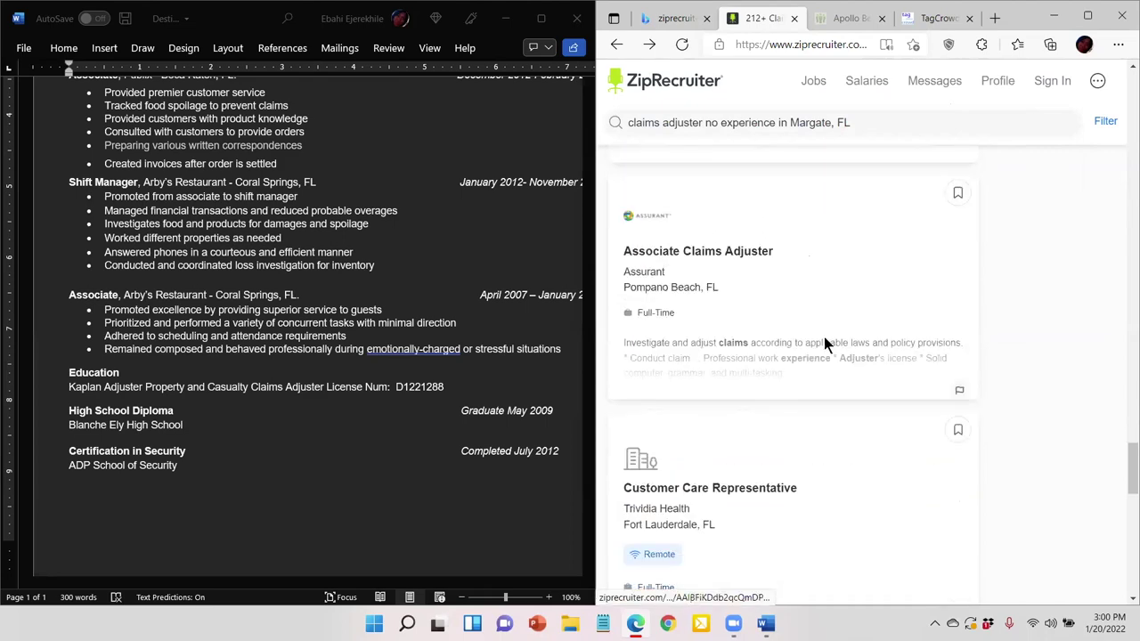
scroll(824, 355, "down", 6)
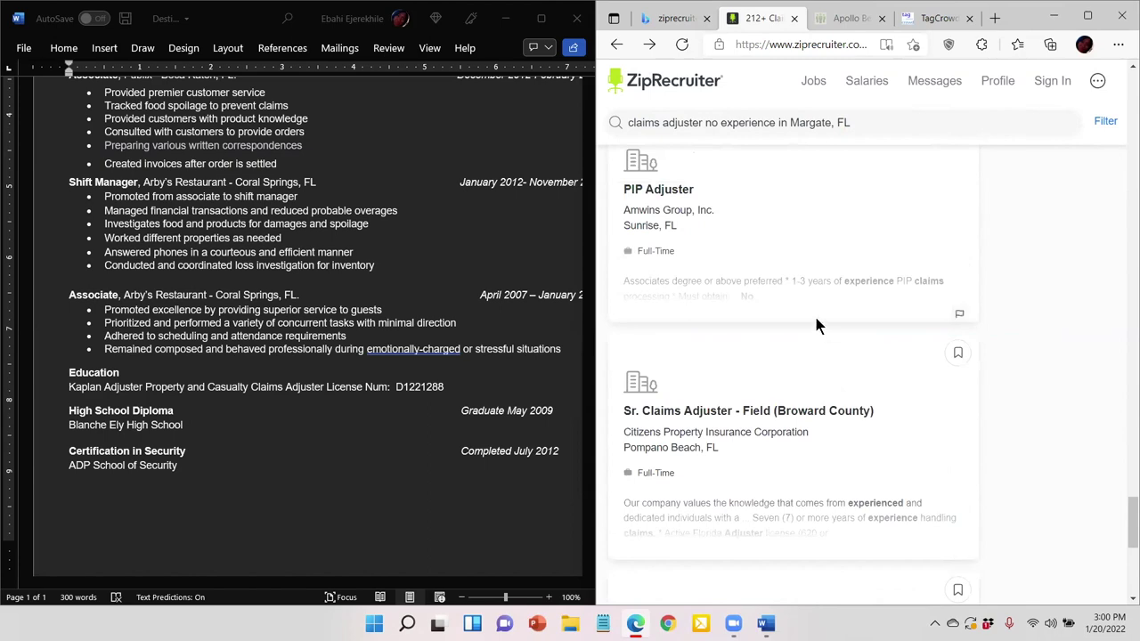
scroll(816, 321, "down", 3)
scroll(781, 209, "up", 2)
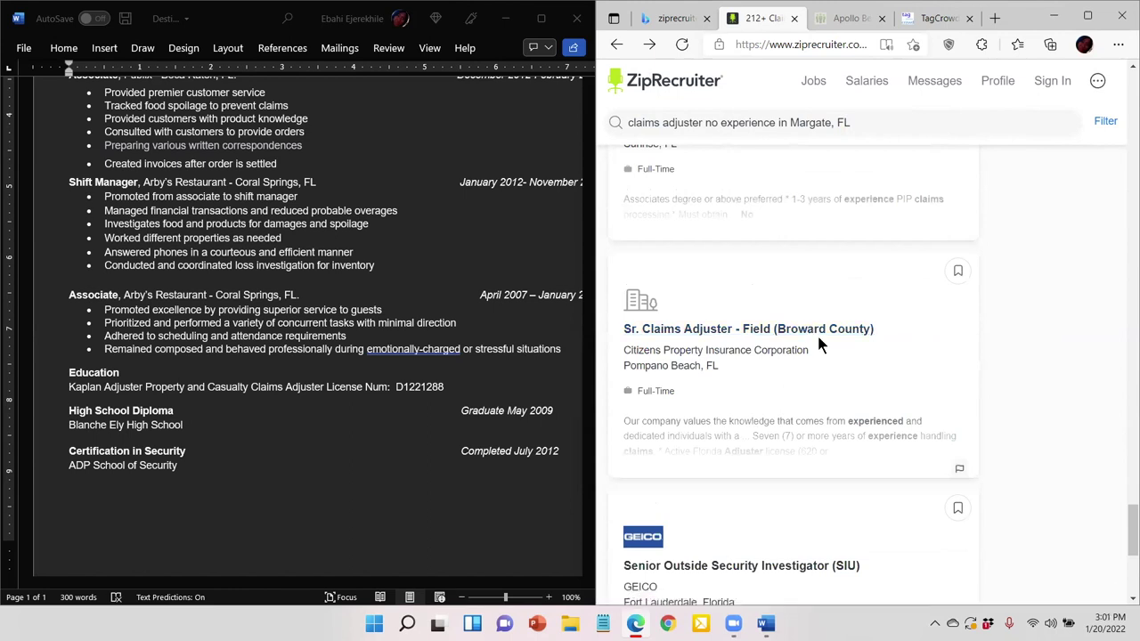
scroll(821, 341, "down", 3)
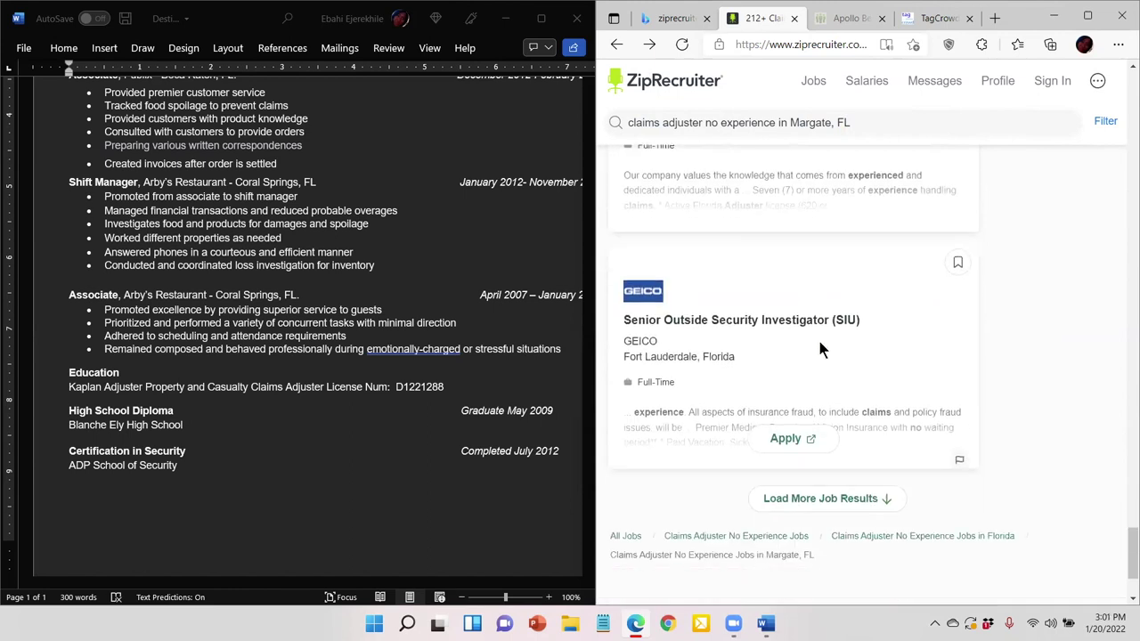
scroll(814, 339, "down", 1)
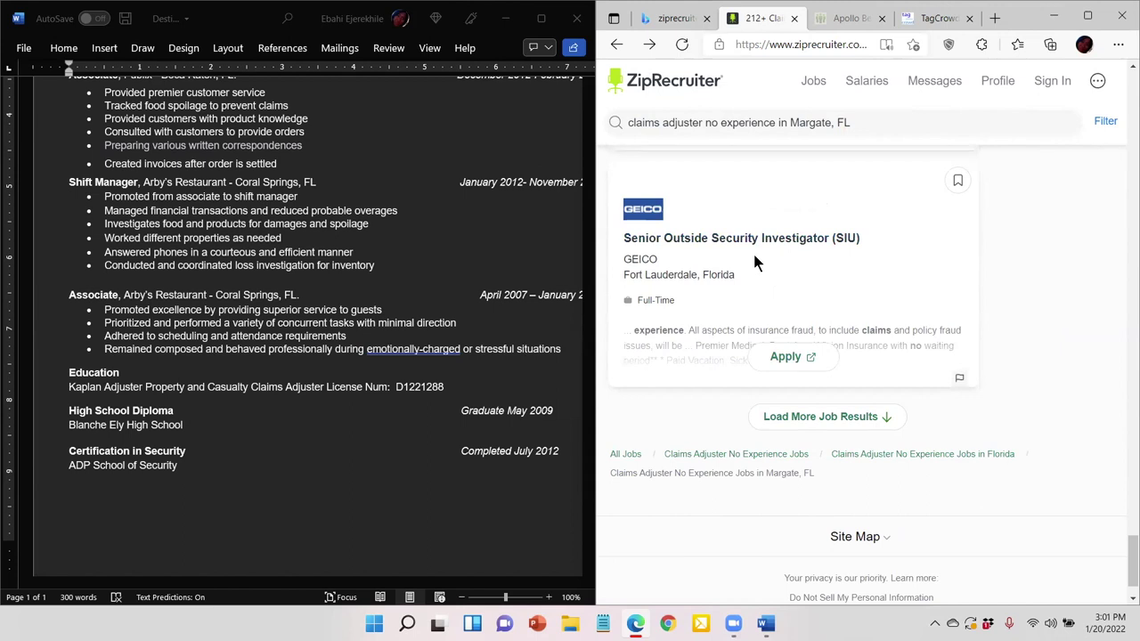
left_click(810, 356)
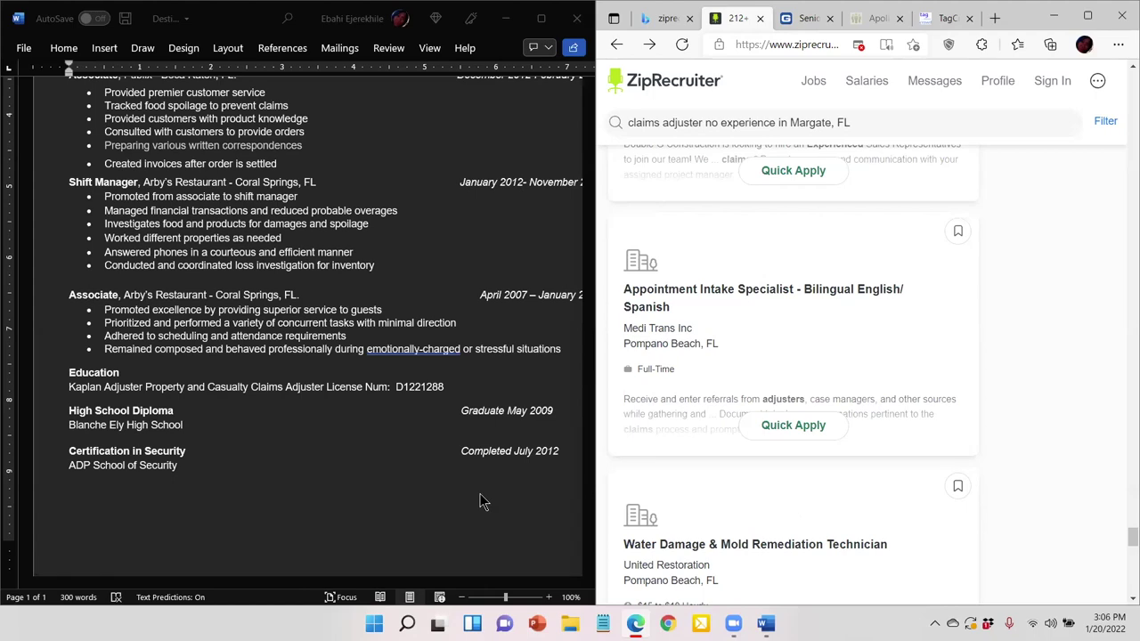
scroll(481, 501, "up", 3)
scroll(479, 502, "down", 3)
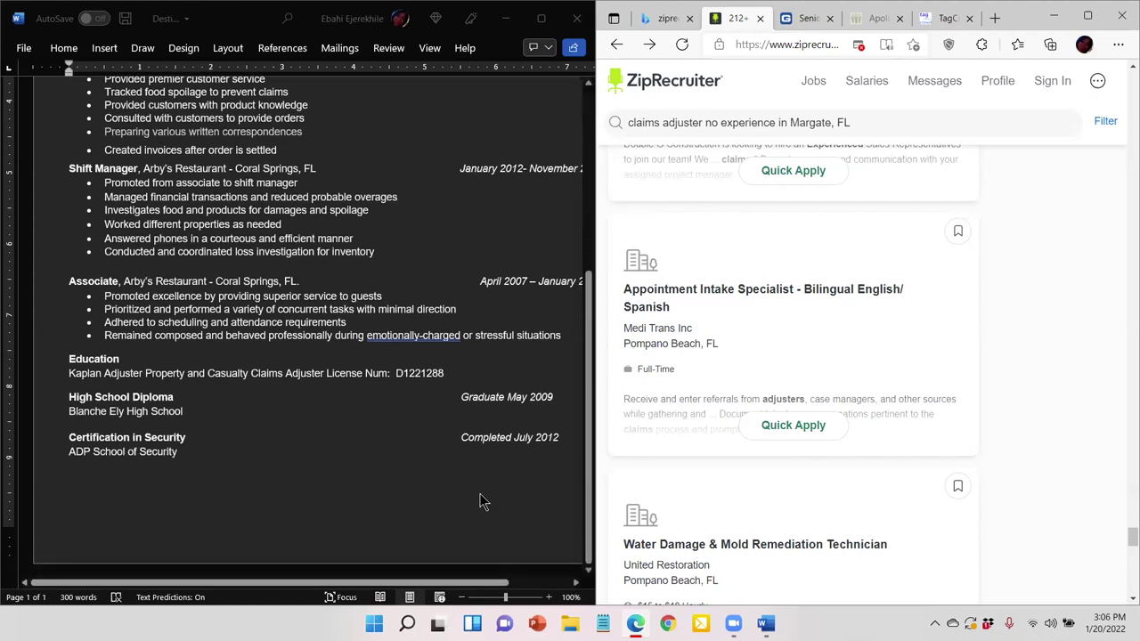
scroll(479, 501, "up", 6)
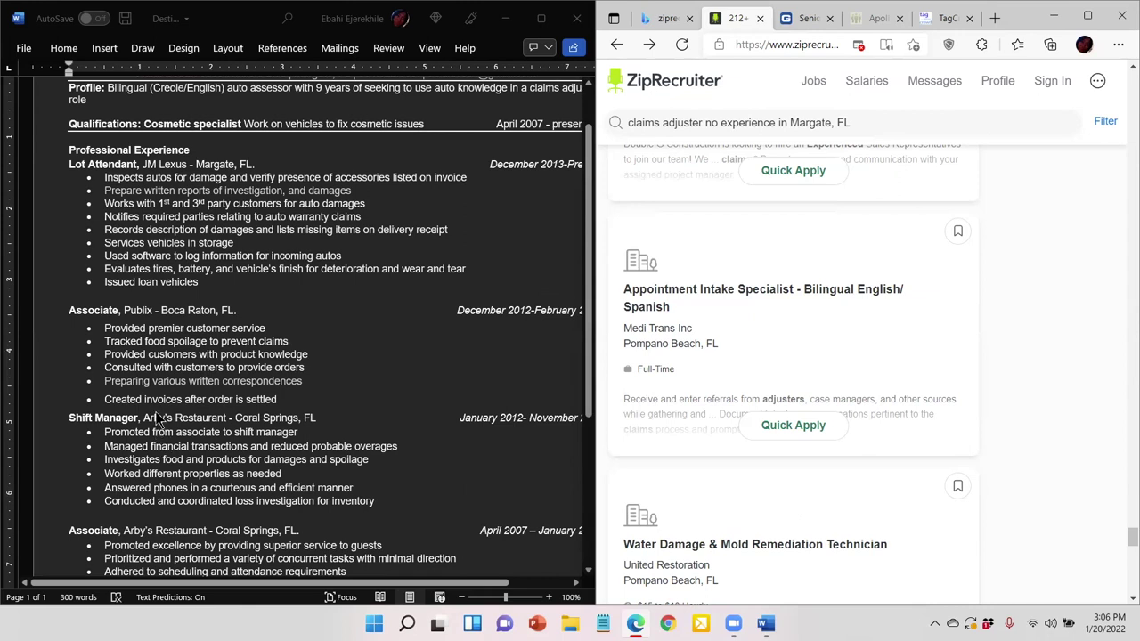
left_click_drag(277, 400, 104, 381)
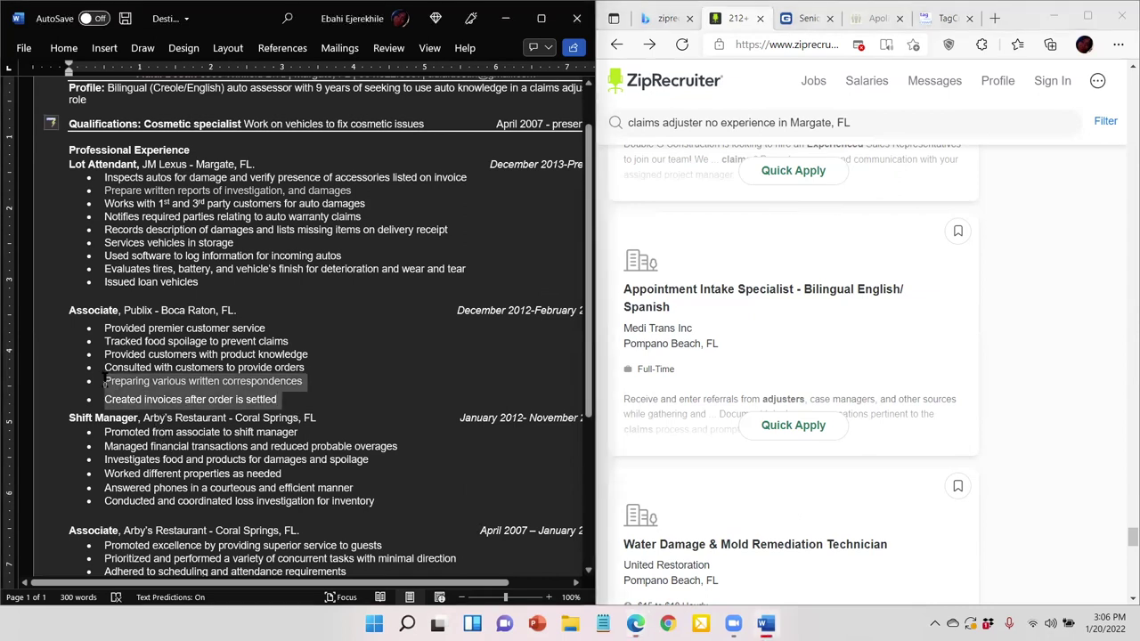
left_click(329, 417)
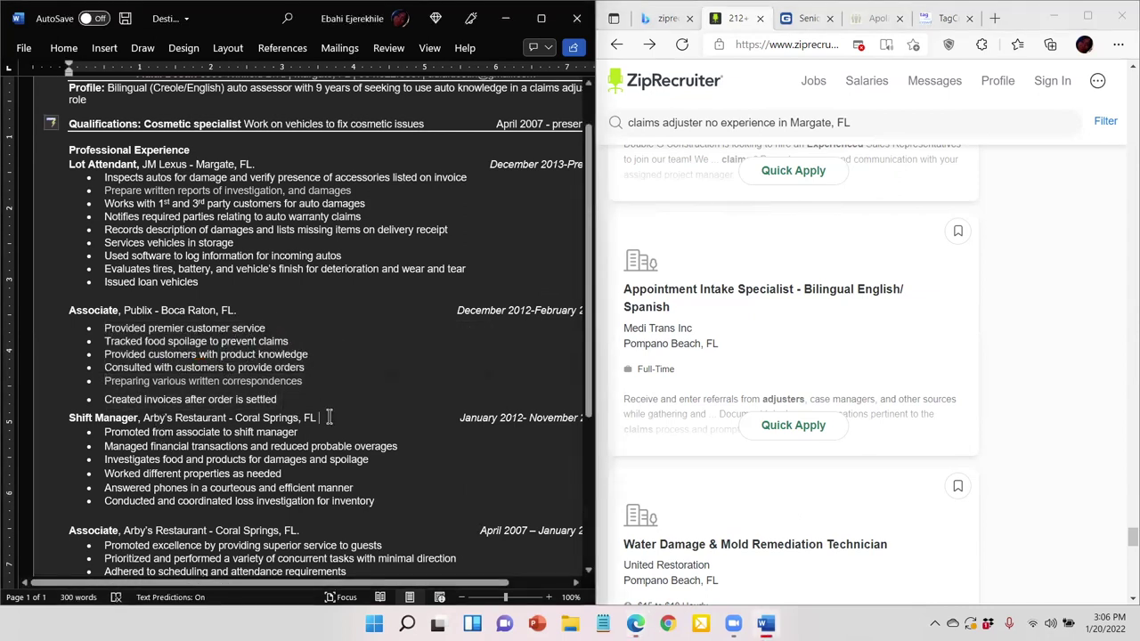
triple_click(180, 381)
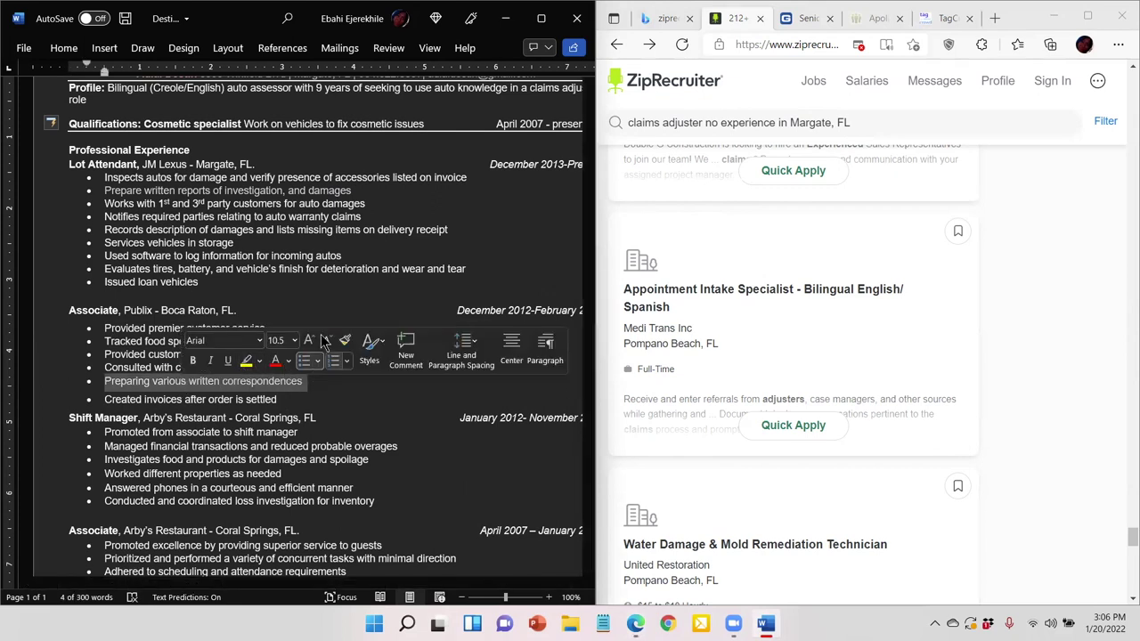
left_click(63, 48)
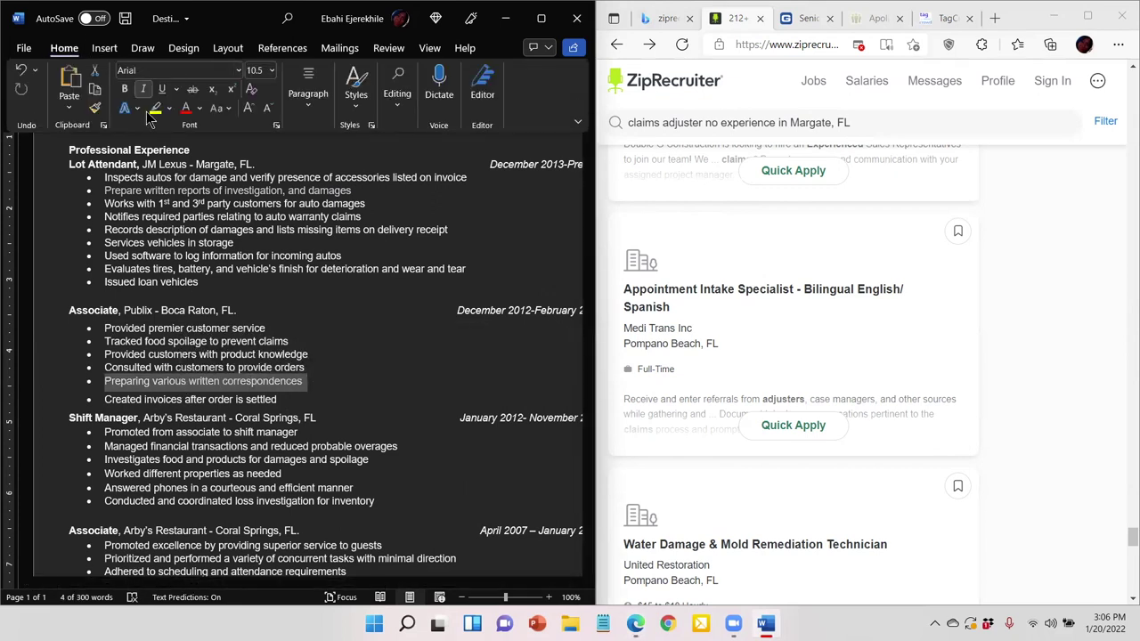
left_click(201, 108)
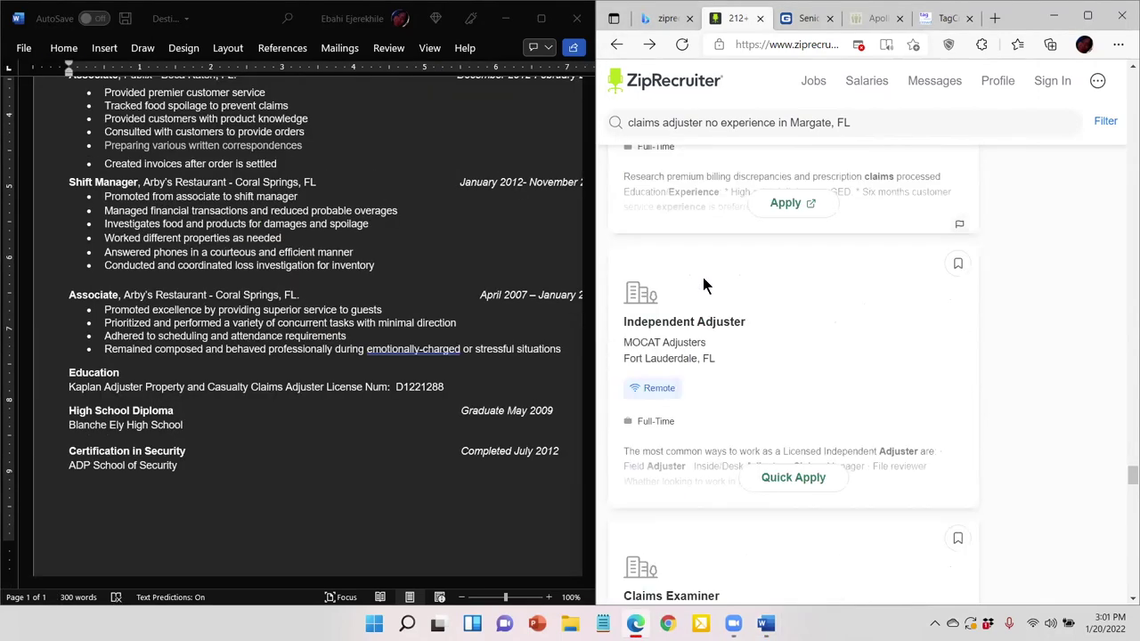
scroll(703, 279, "down", 5)
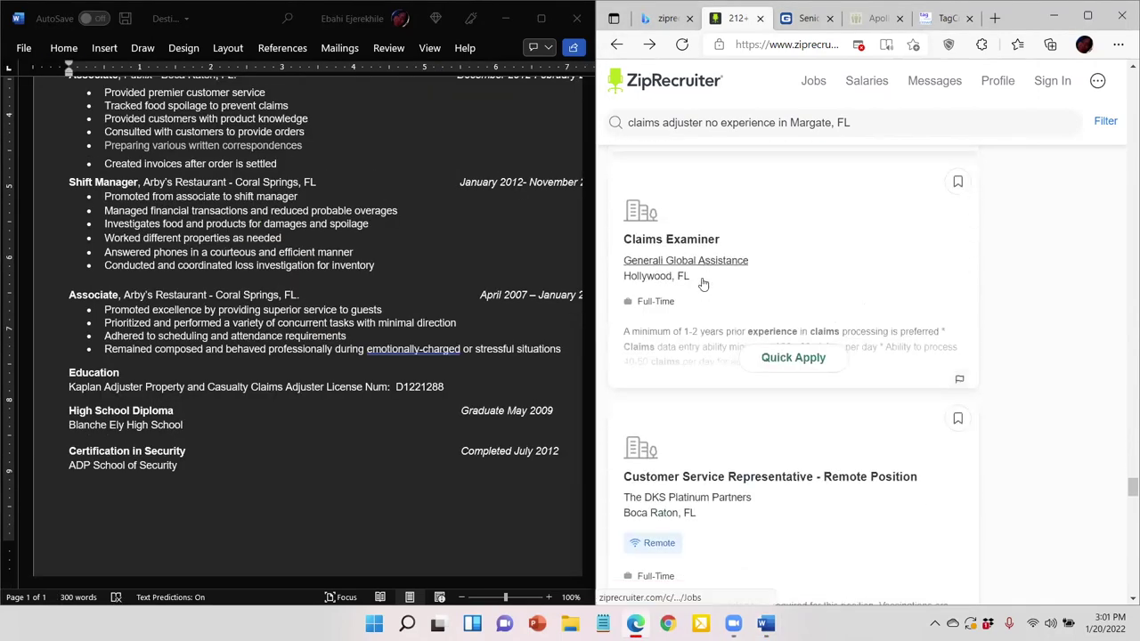
scroll(704, 283, "down", 3)
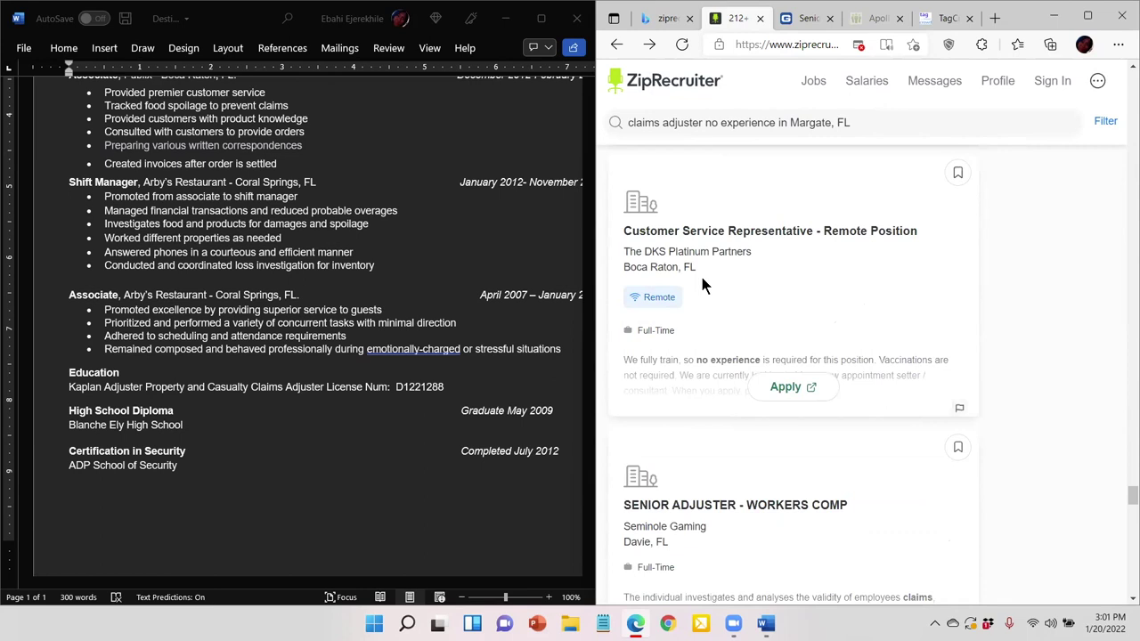
scroll(701, 281, "down", 2)
scroll(700, 283, "down", 3)
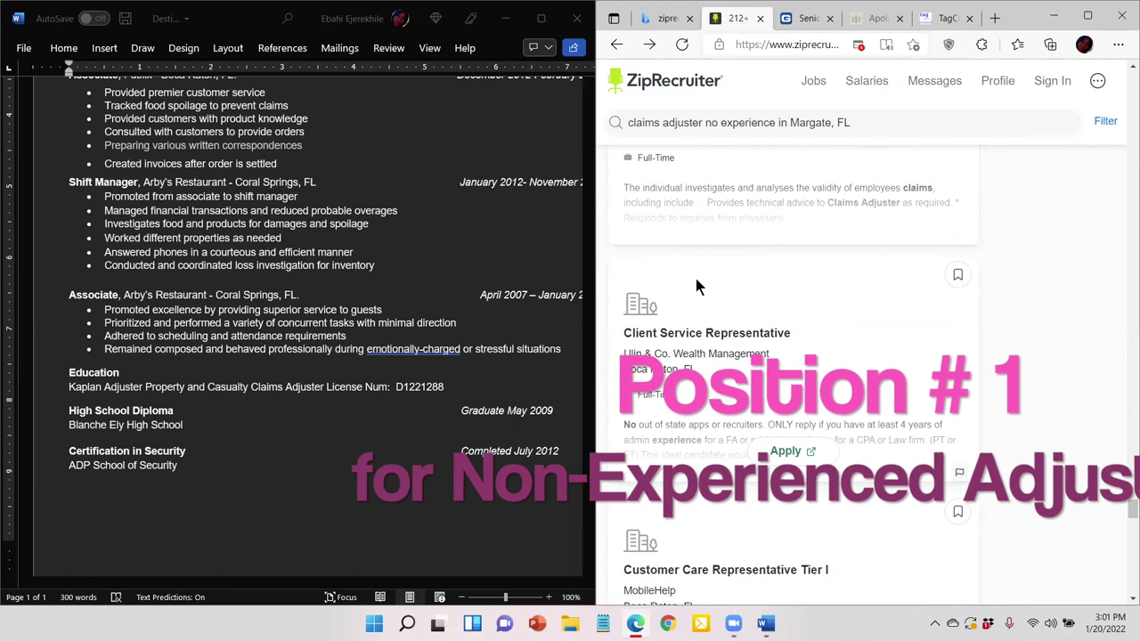
scroll(697, 285, "down", 5)
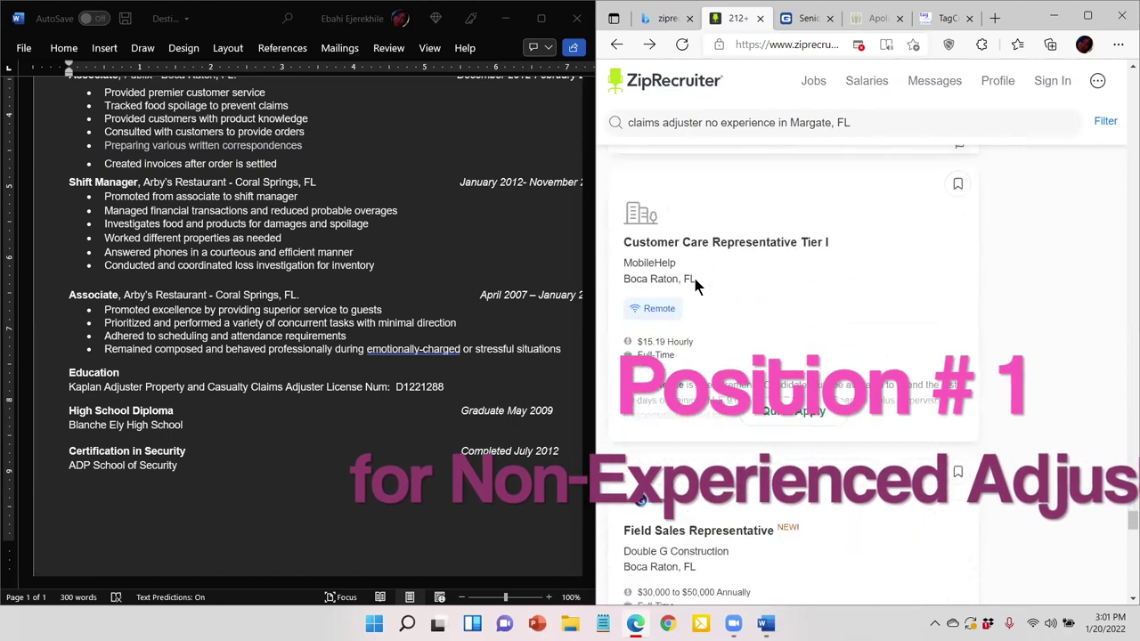
scroll(694, 280, "down", 2)
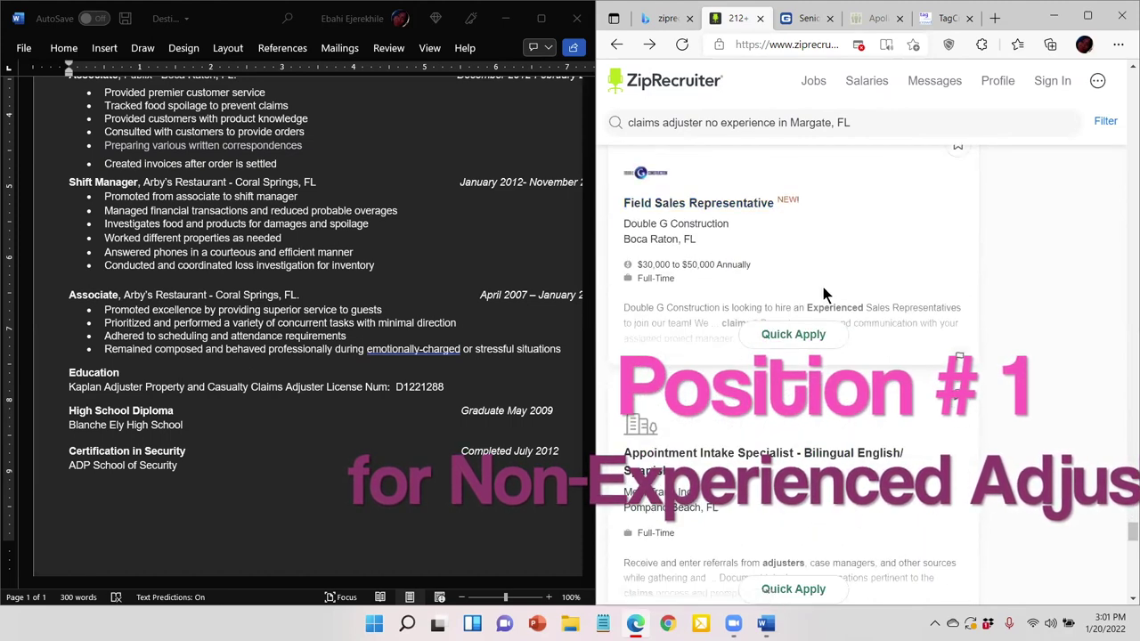
scroll(823, 287, "down", 2)
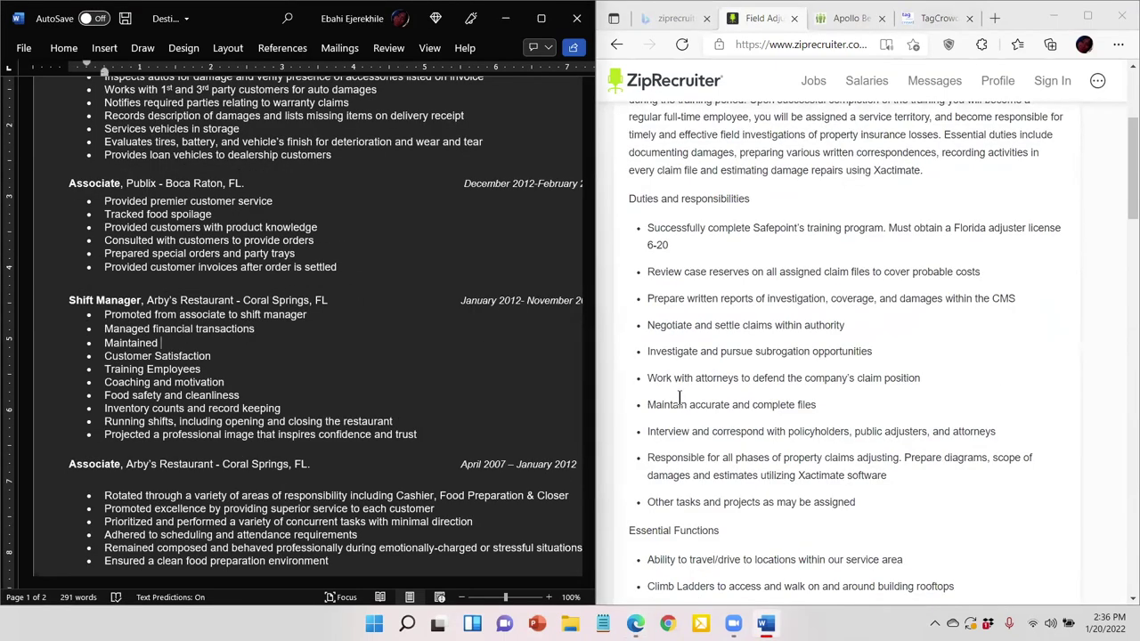
Extend the Shift Manager bullet to read 'Managed financial transactions and reduced probable overages'.
double_click(134, 343)
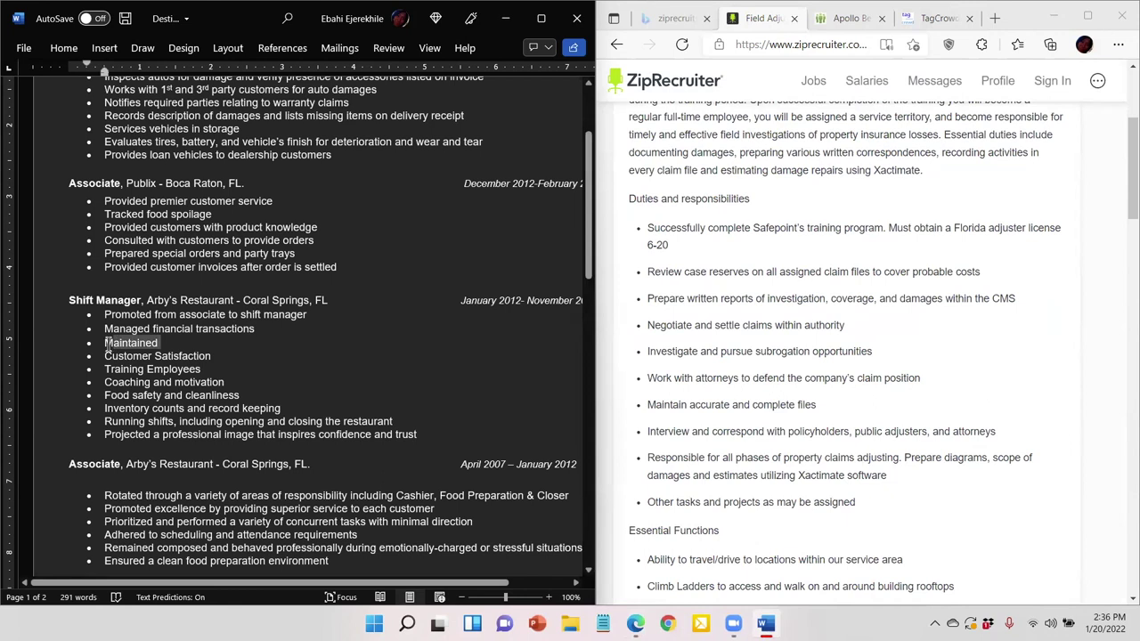
left_click_drag(164, 343, 285, 330)
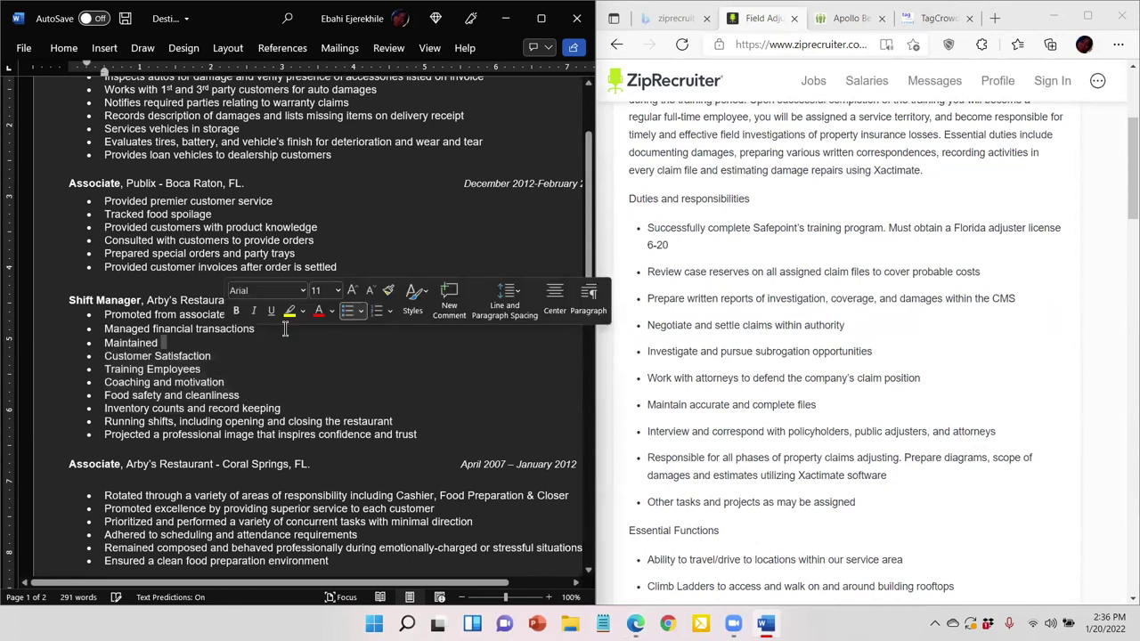
left_click(287, 332)
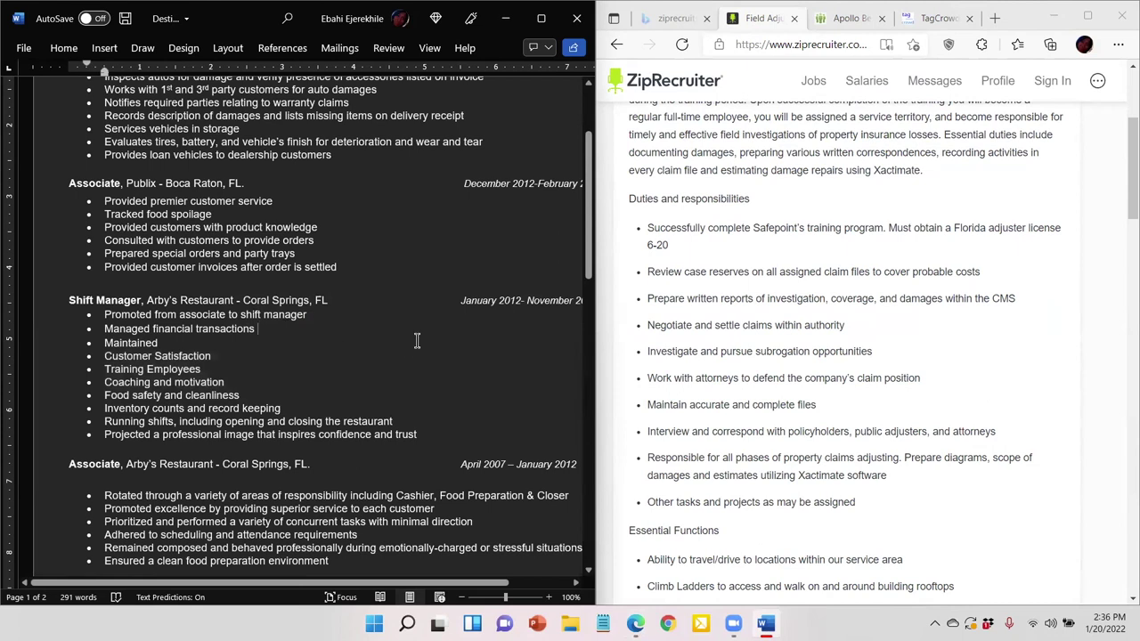
type("and redu")
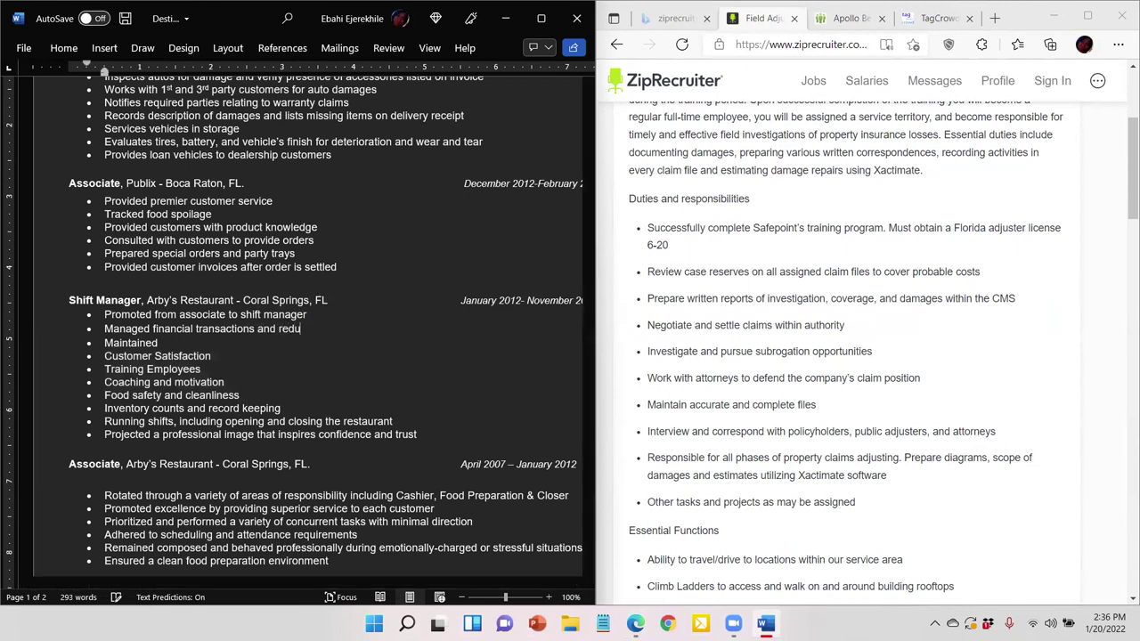
type("ced probable overages")
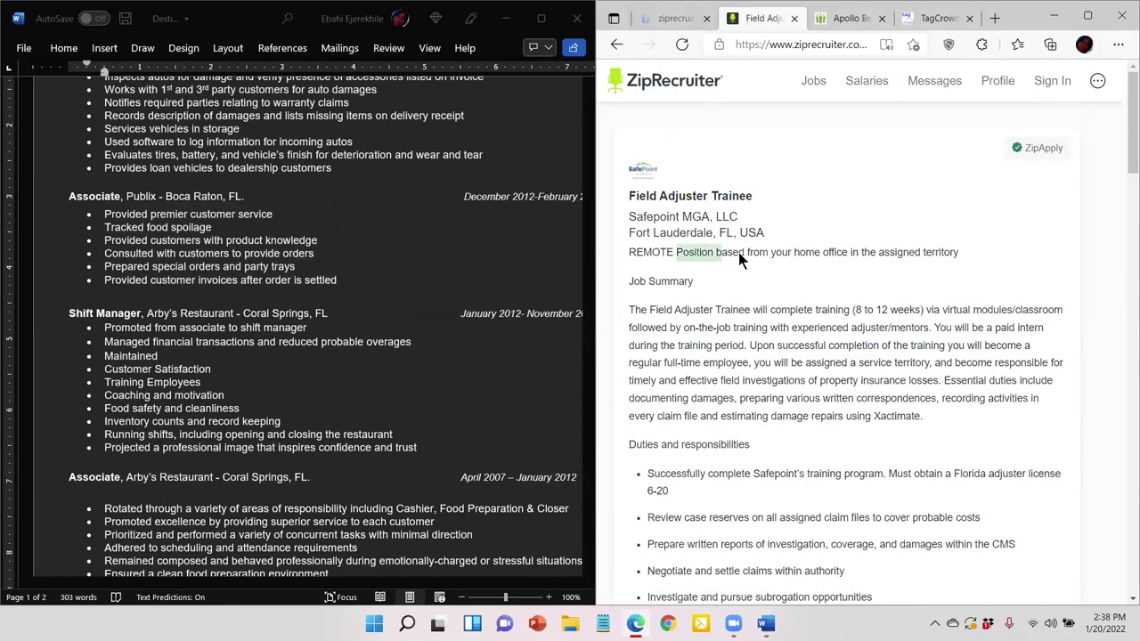
Find the 'preparing various written correspondences' phrase in the Field Adjuster posting's duties.
scroll(742, 274, "down", 1)
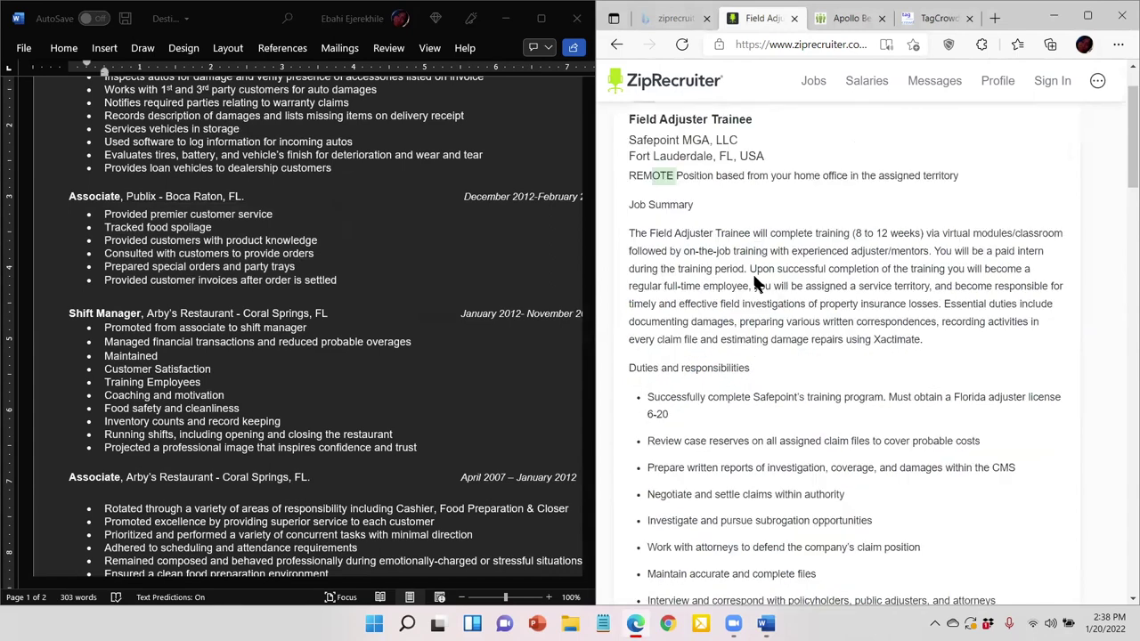
scroll(753, 284, "down", 1)
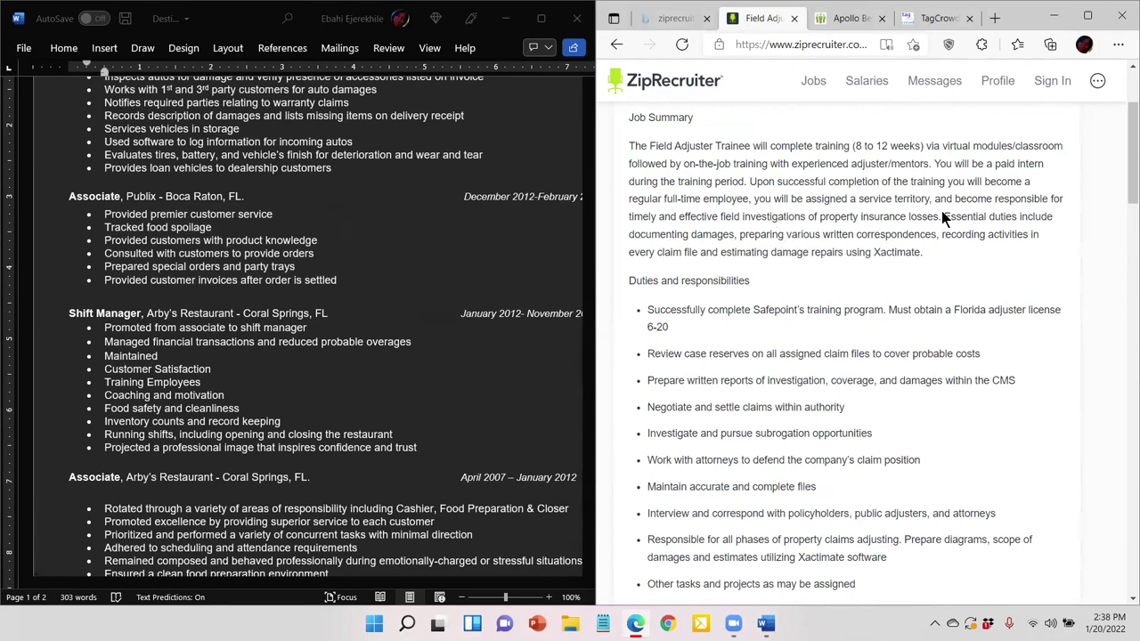
left_click_drag(944, 218, 740, 237)
key("ctrl+c")
left_click(937, 235)
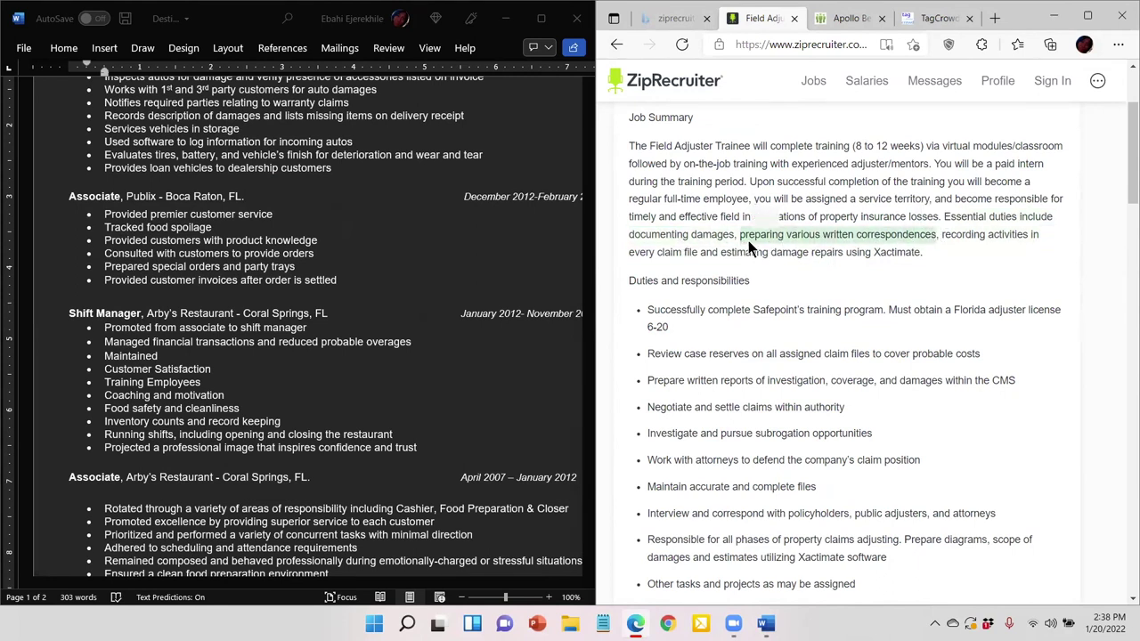
left_click(231, 296)
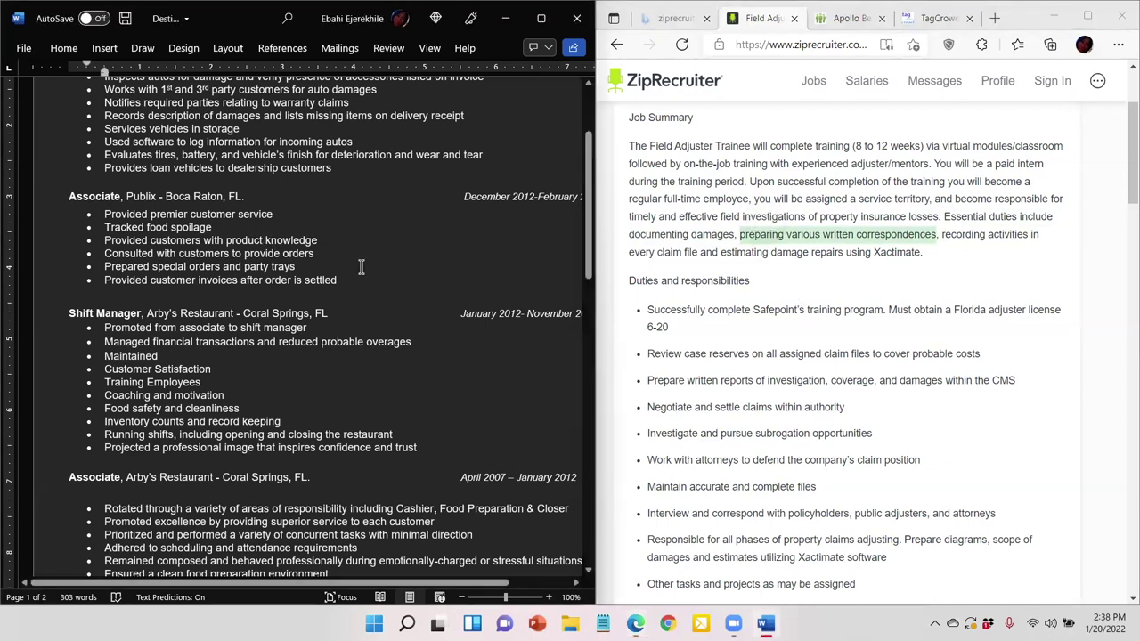
Paste the phrase over the special orders and party trays bullet and capitalize its P.
left_click_drag(338, 281, 140, 267)
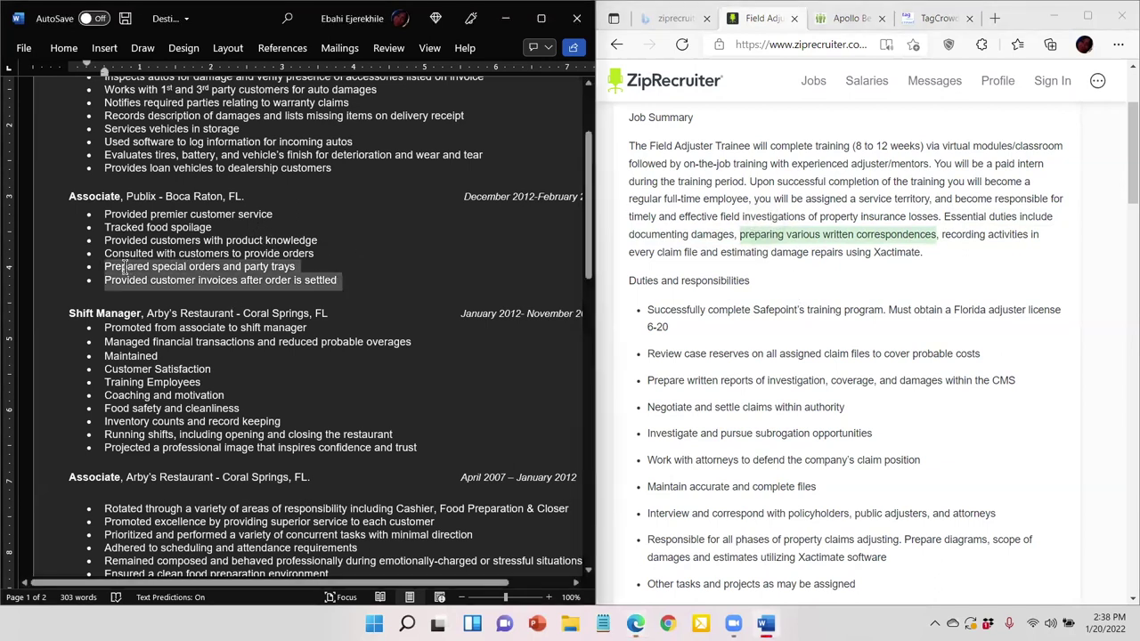
left_click(313, 267)
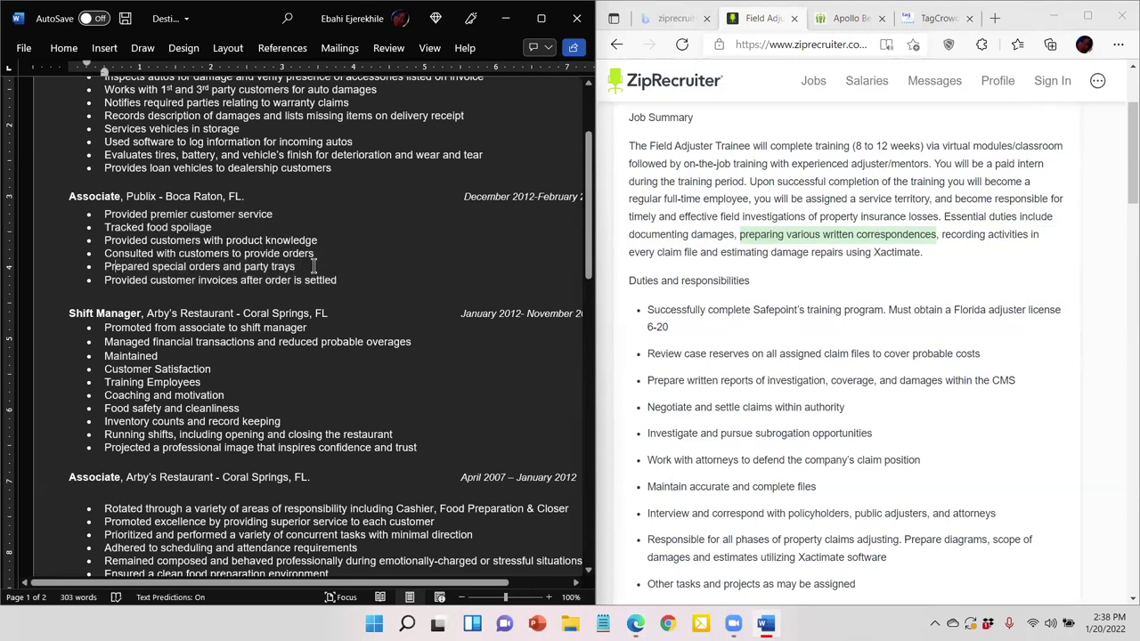
left_click_drag(297, 268, 112, 267)
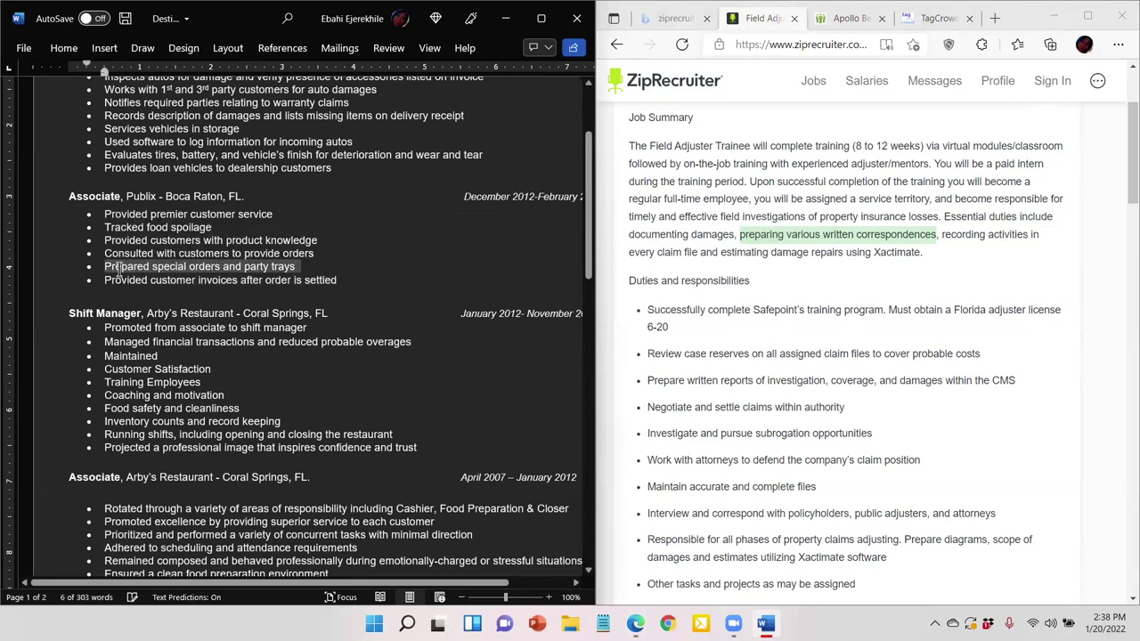
key("ctrl+v")
key("Return")
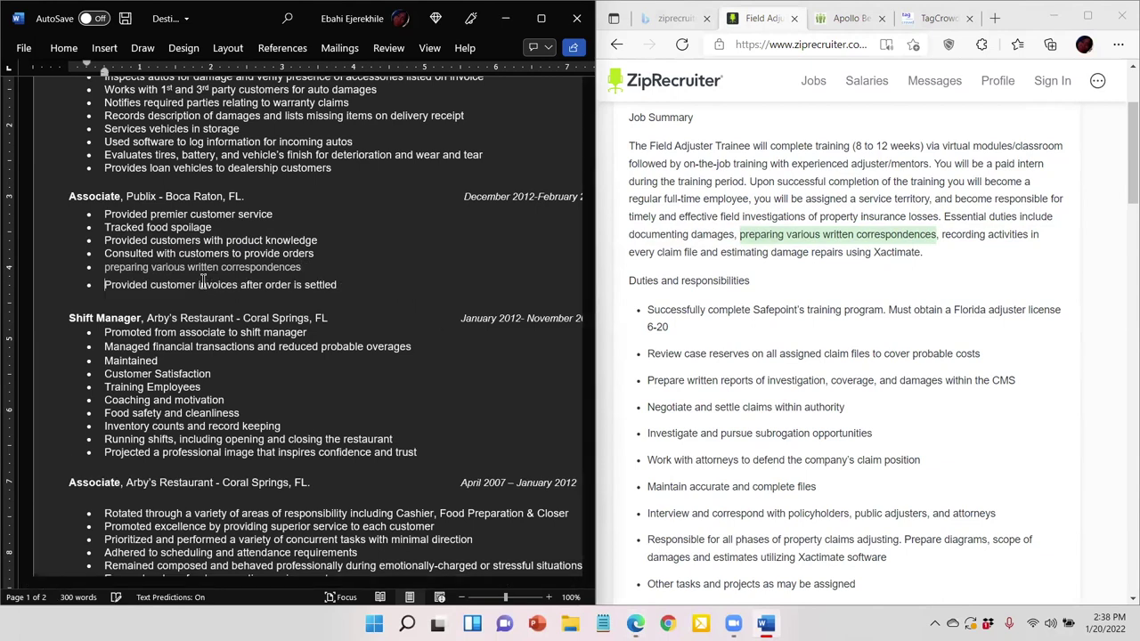
left_click_drag(110, 267, 102, 268)
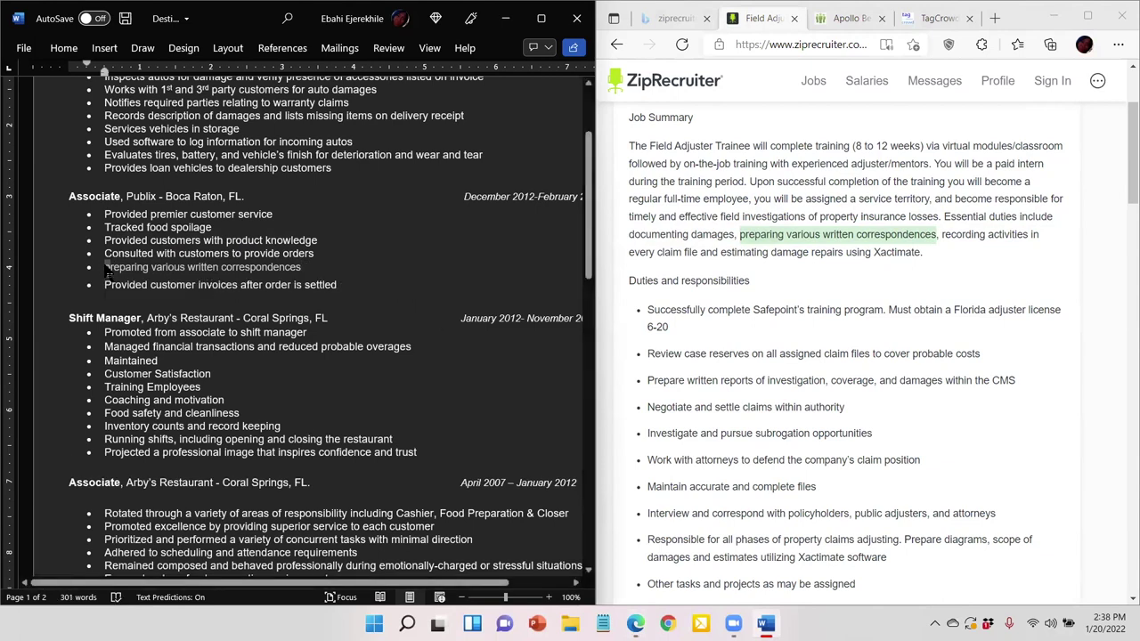
type("P")
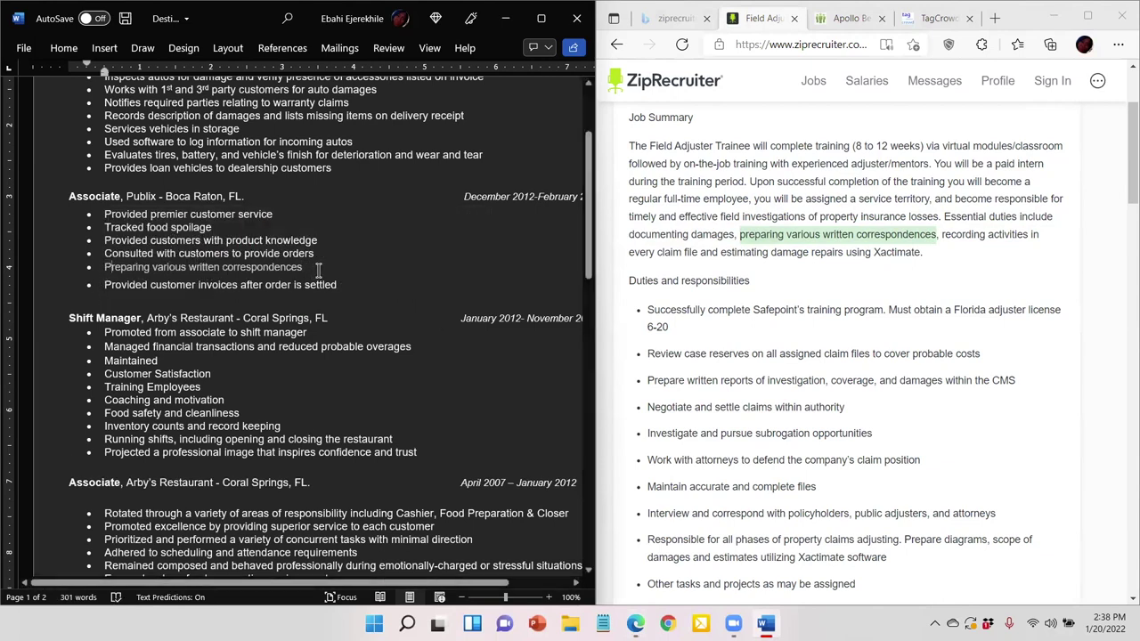
Re-paste the phrase over the Preparing bullet, keeping the source formatting.
left_click(319, 268)
left_click_drag(276, 267, 108, 268)
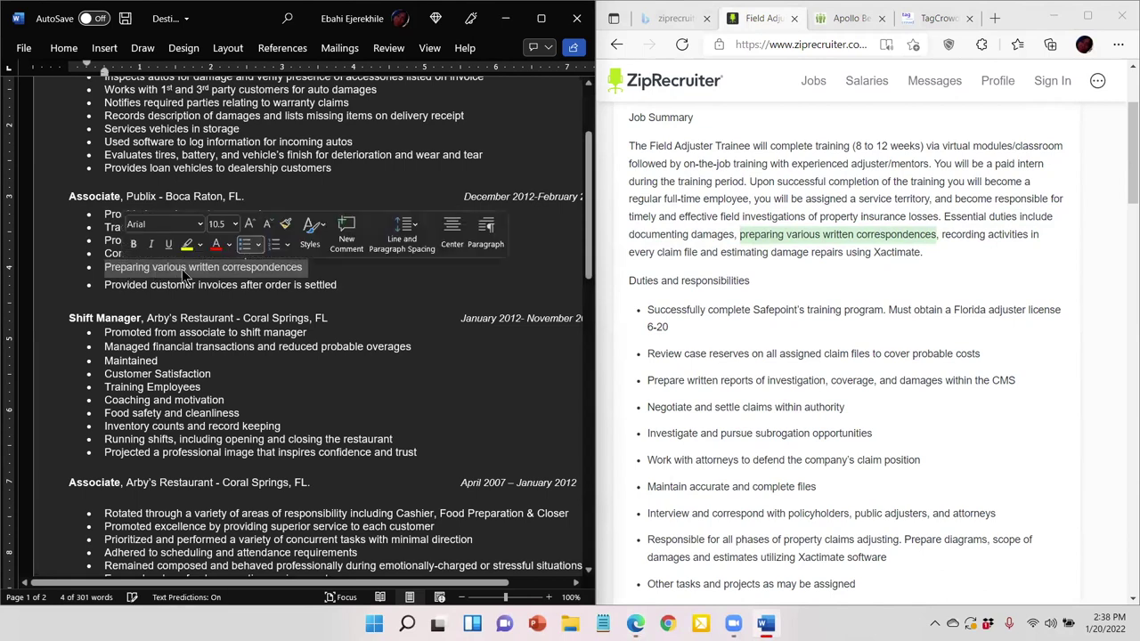
left_click(305, 268)
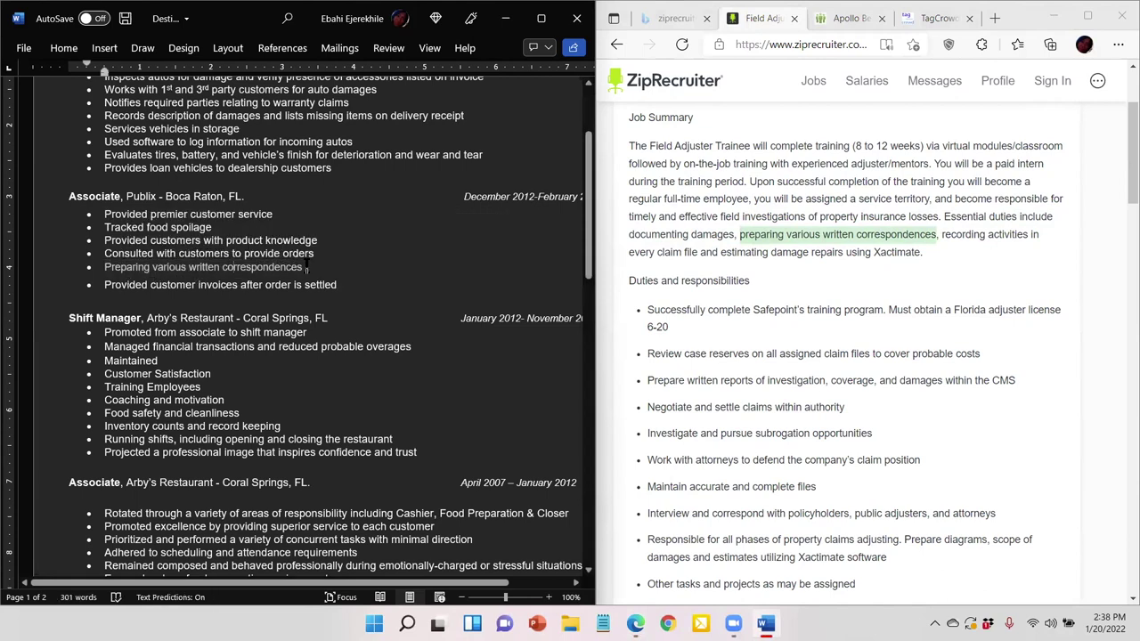
triple_click(139, 272)
key("ctrl+v")
left_click(330, 284)
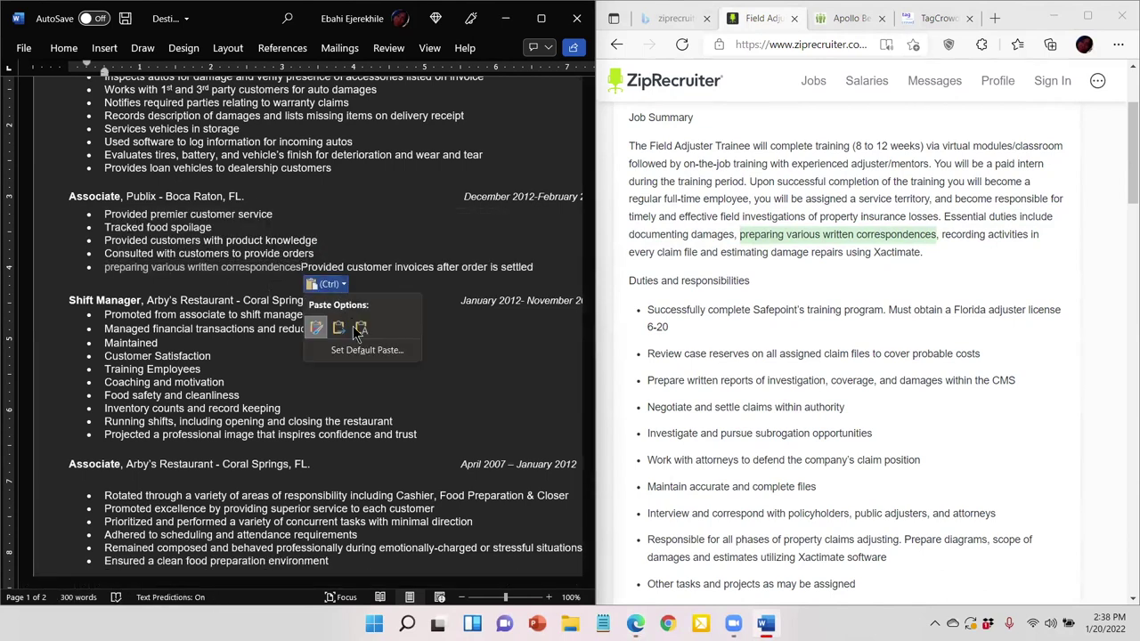
left_click(353, 327)
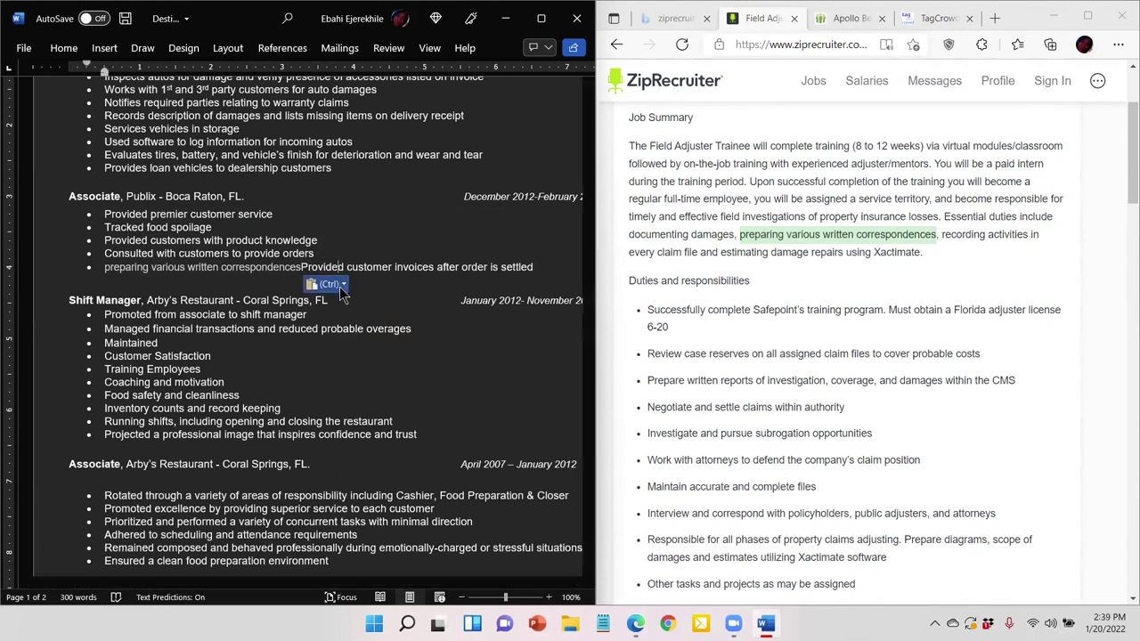
left_click(331, 284)
left_click(339, 331)
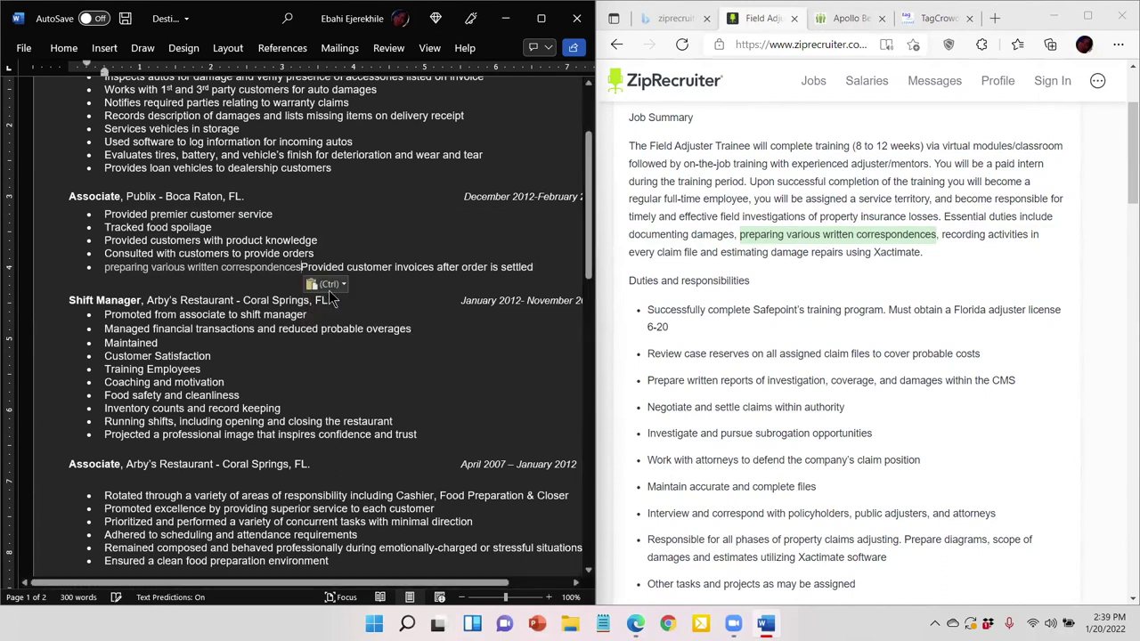
left_click(329, 284)
left_click(316, 328)
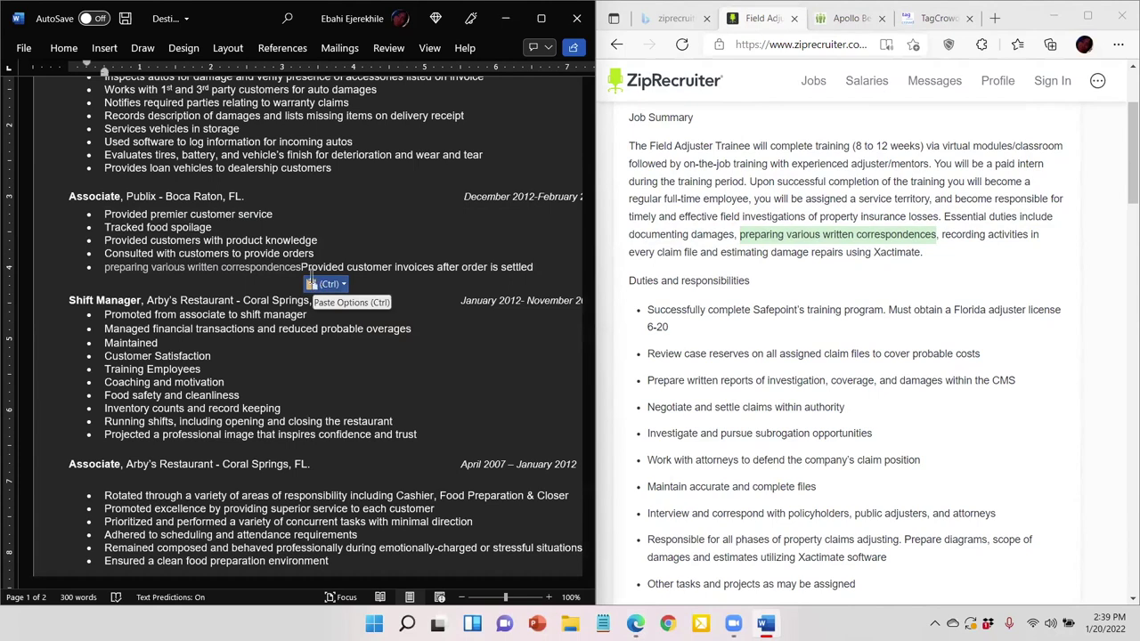
Put the invoices text back on its own bullet and capitalize 'Preparing'.
key("Return")
left_click_drag(104, 267, 111, 268)
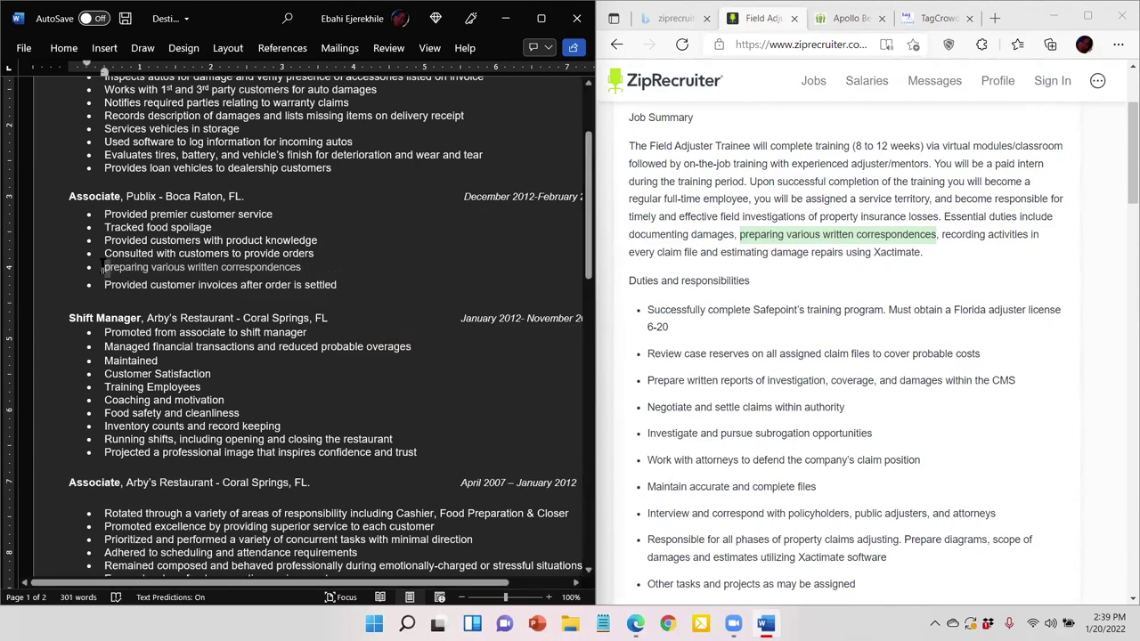
key("shift+F3")
left_click(106, 285)
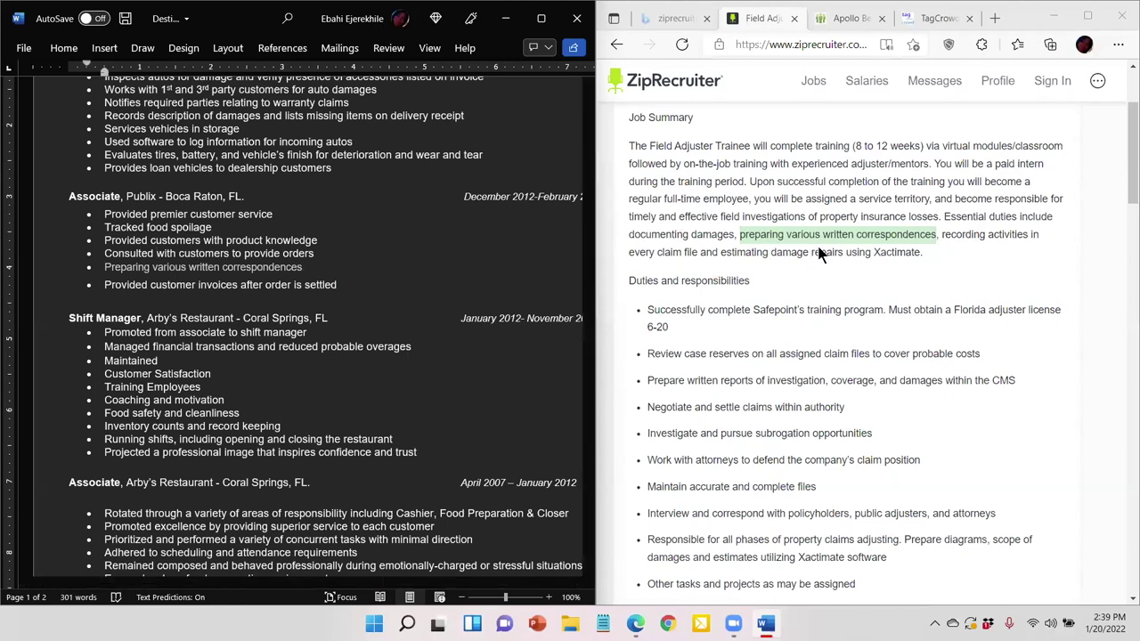
Pick out the written reports duty in the Field Adjuster posting.
left_click_drag(961, 237, 723, 260)
left_click_drag(810, 260, 927, 250)
scroll(935, 268, "down", 1)
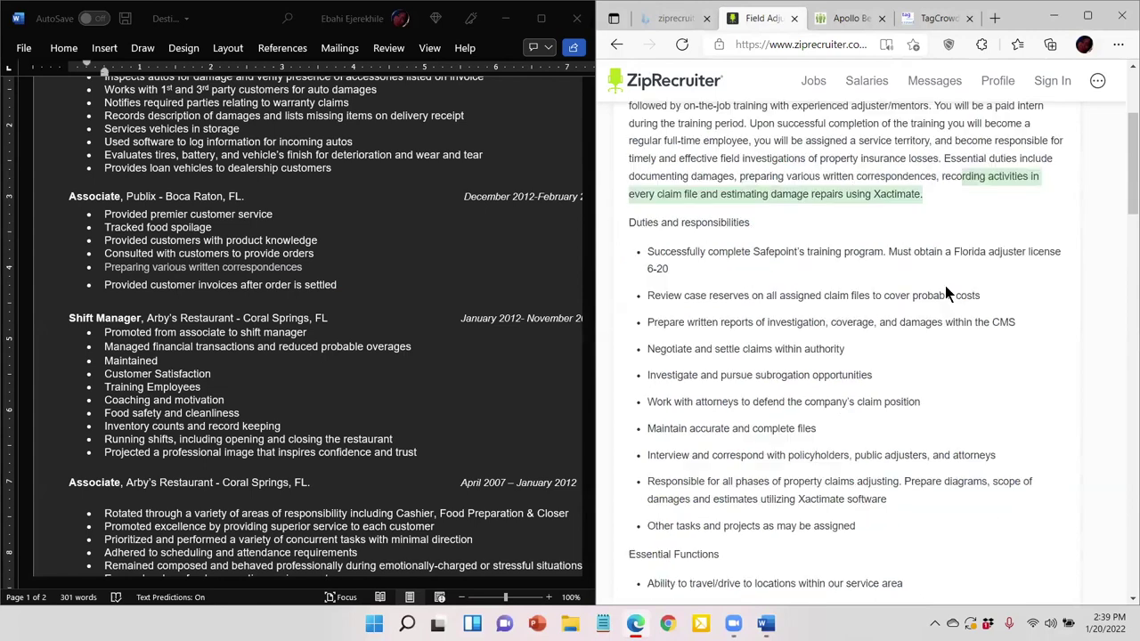
scroll(950, 293, "up", 3)
scroll(940, 291, "down", 3)
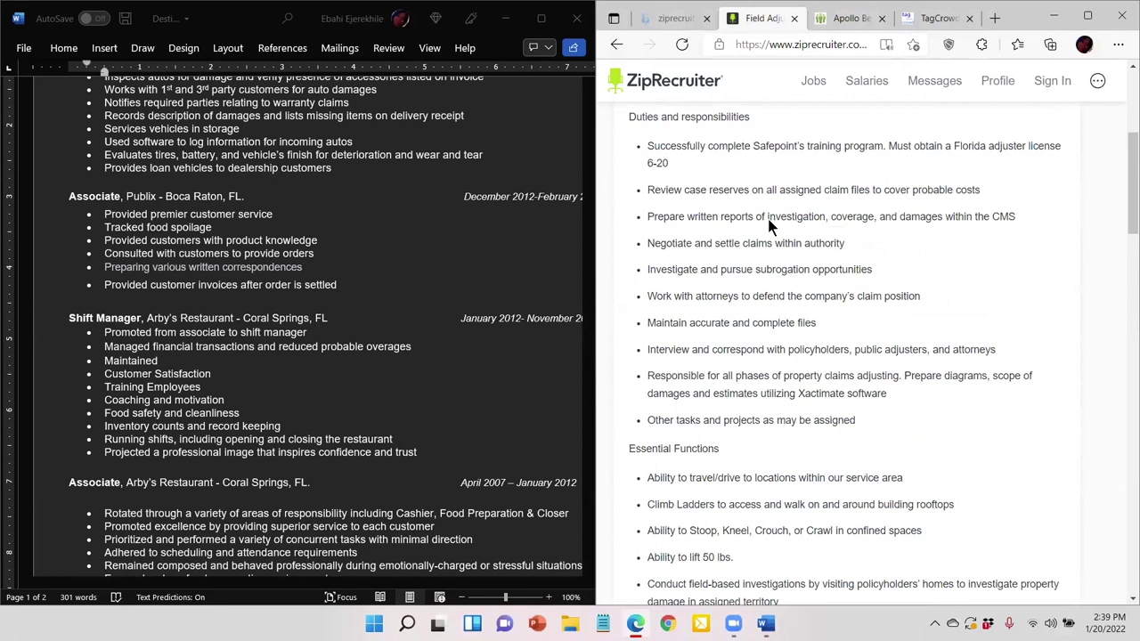
left_click_drag(682, 194, 737, 225)
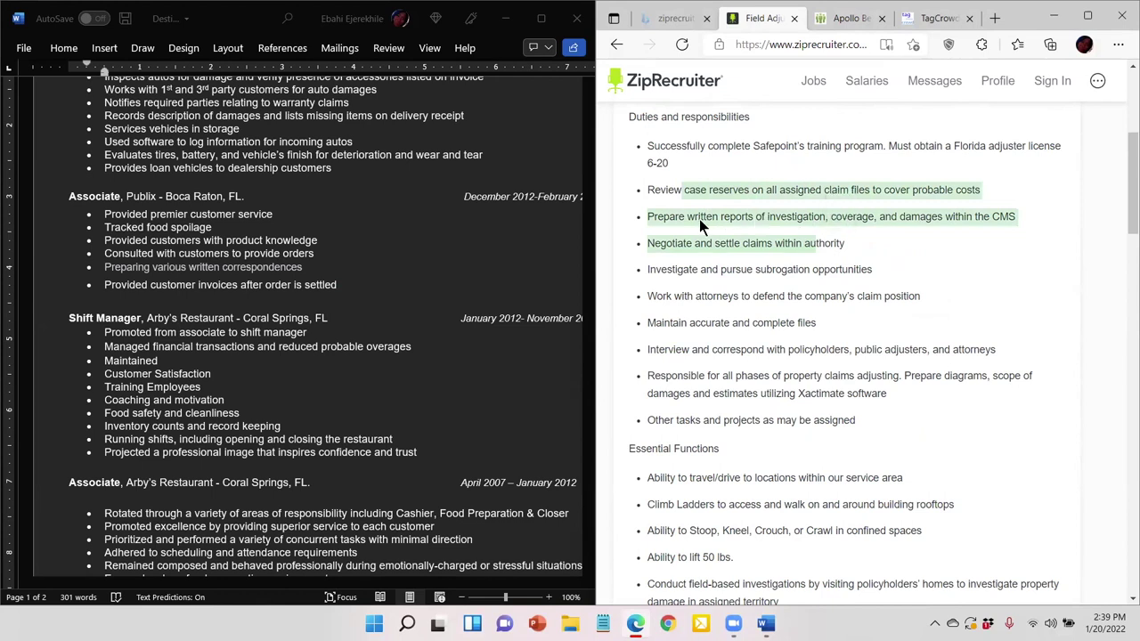
left_click(705, 224)
left_click_drag(1020, 216, 765, 222)
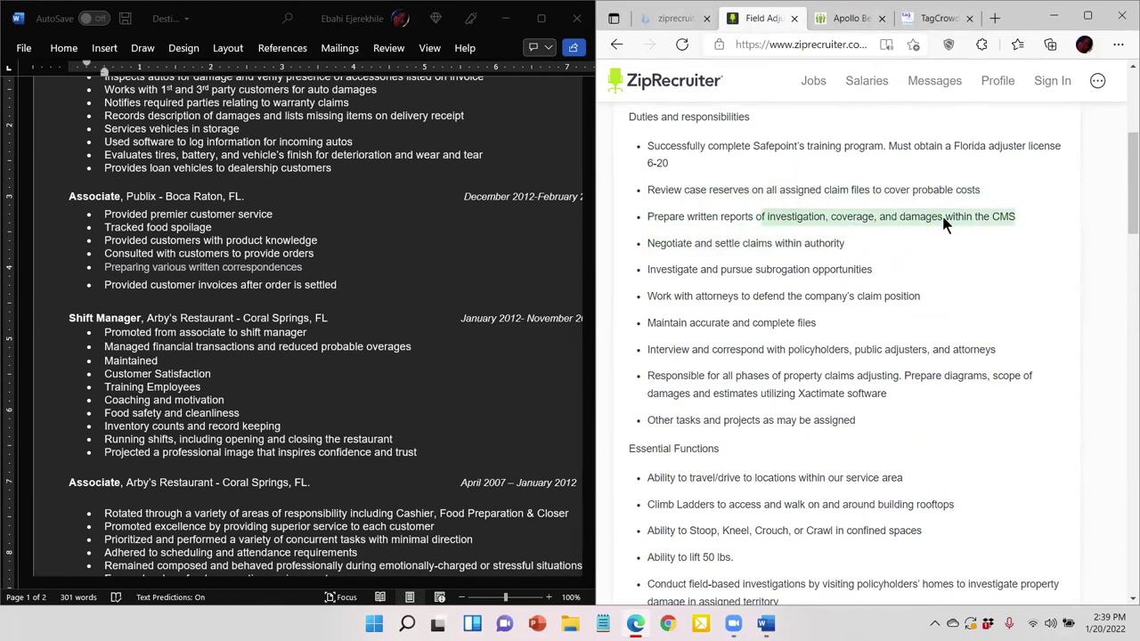
left_click(945, 225)
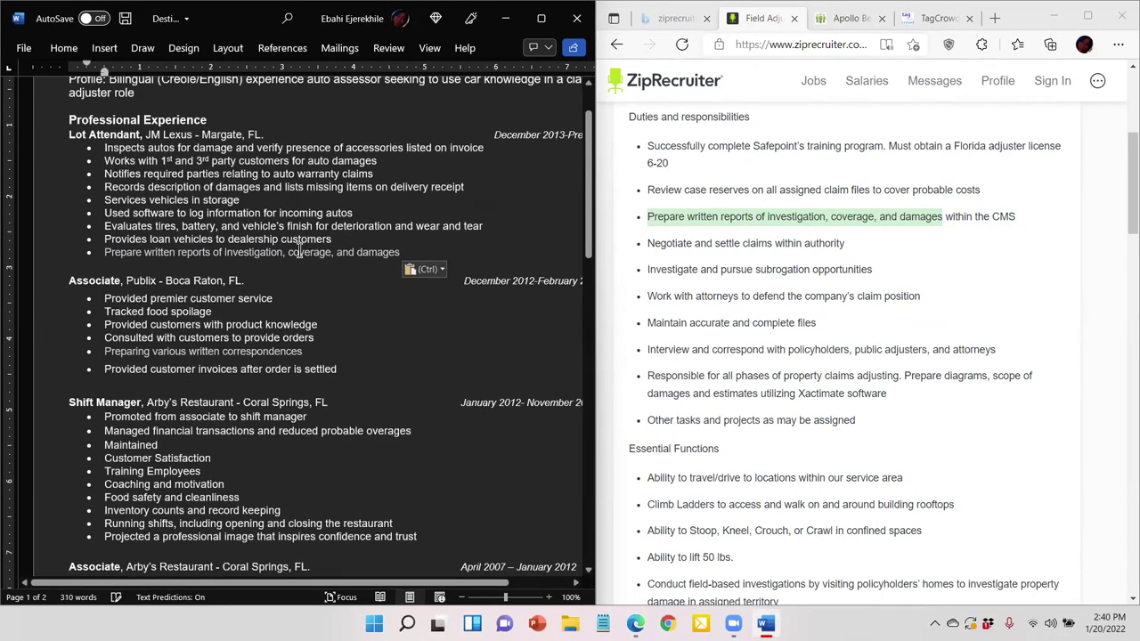
Delete 'coverage' so the bullet reads 'Prepare written reports of investigation, and damages'.
double_click(310, 252)
key("BackSpace")
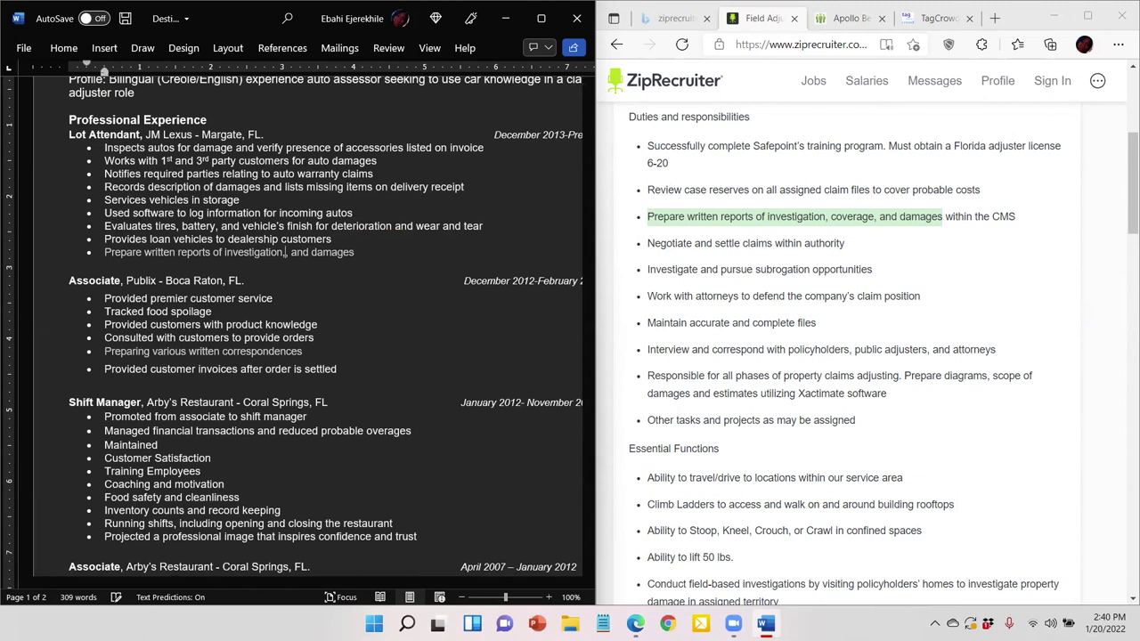
key("BackSpace")
key("BackSpace")
Move the reports bullet directly under 'Inspects autos' as the Lot Attendant's second bullet.
left_click_drag(384, 255, 104, 252)
key("ctrl+c")
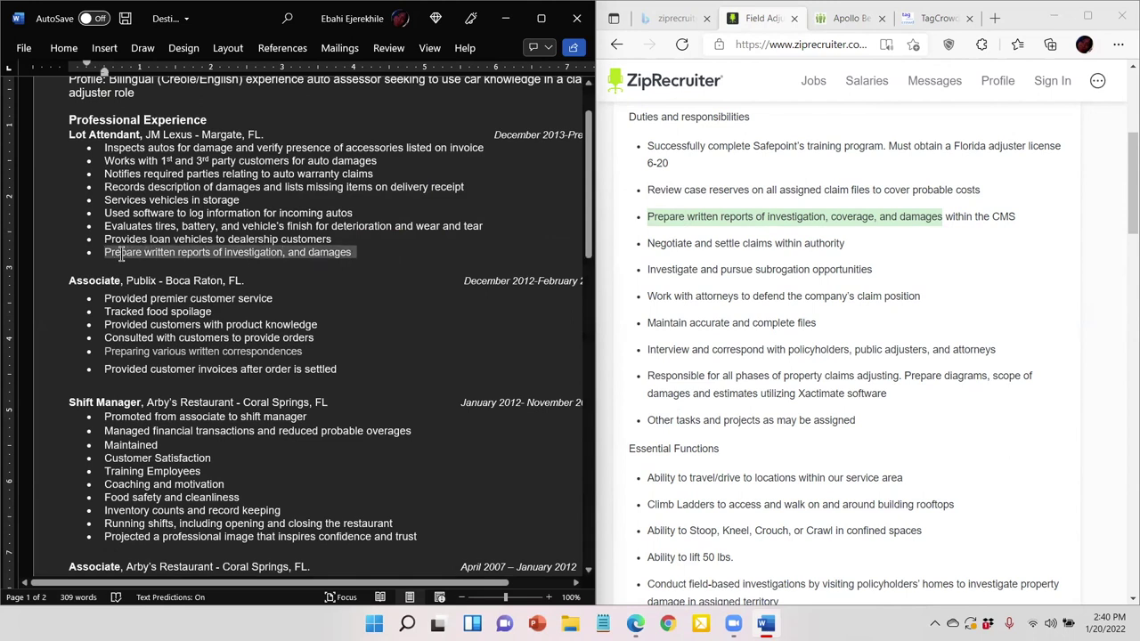
key("BackSpace")
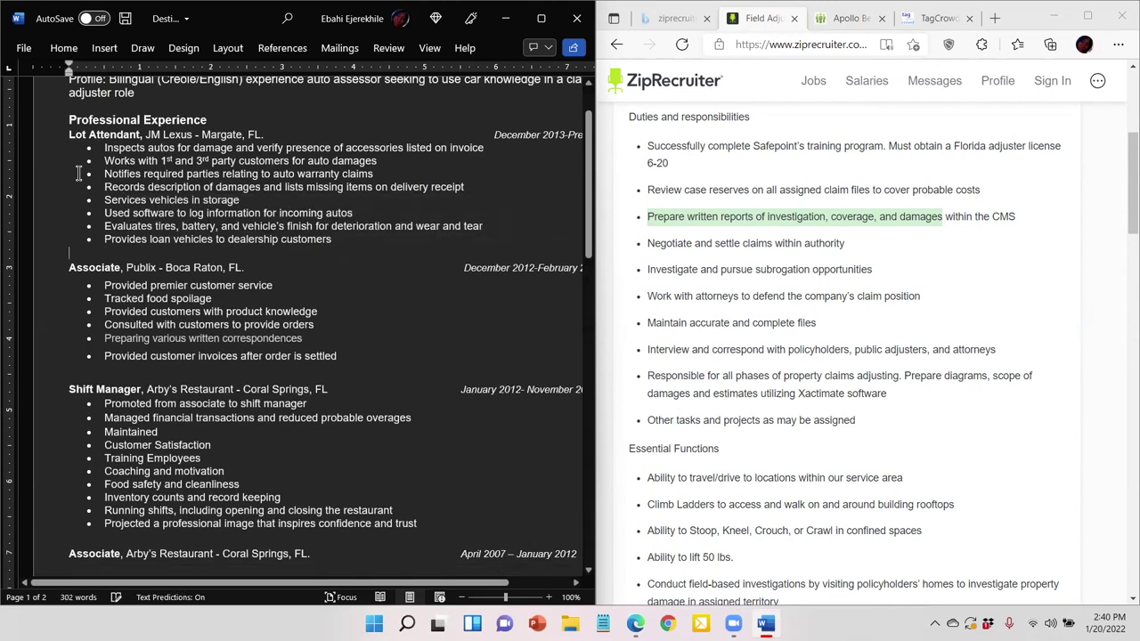
key("Return")
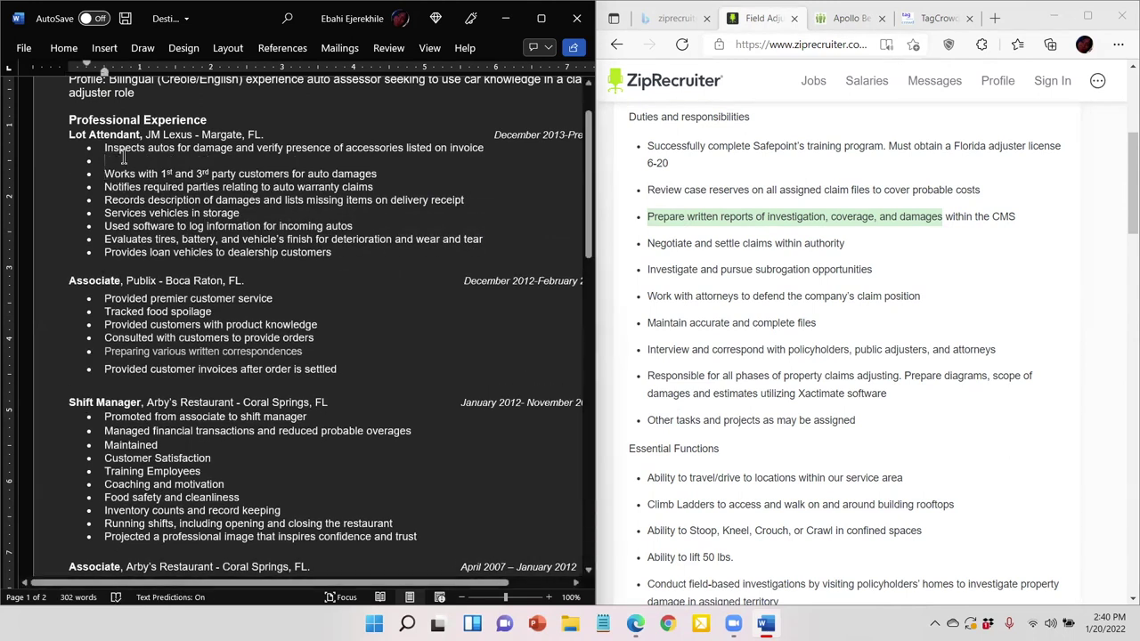
key("ctrl+v")
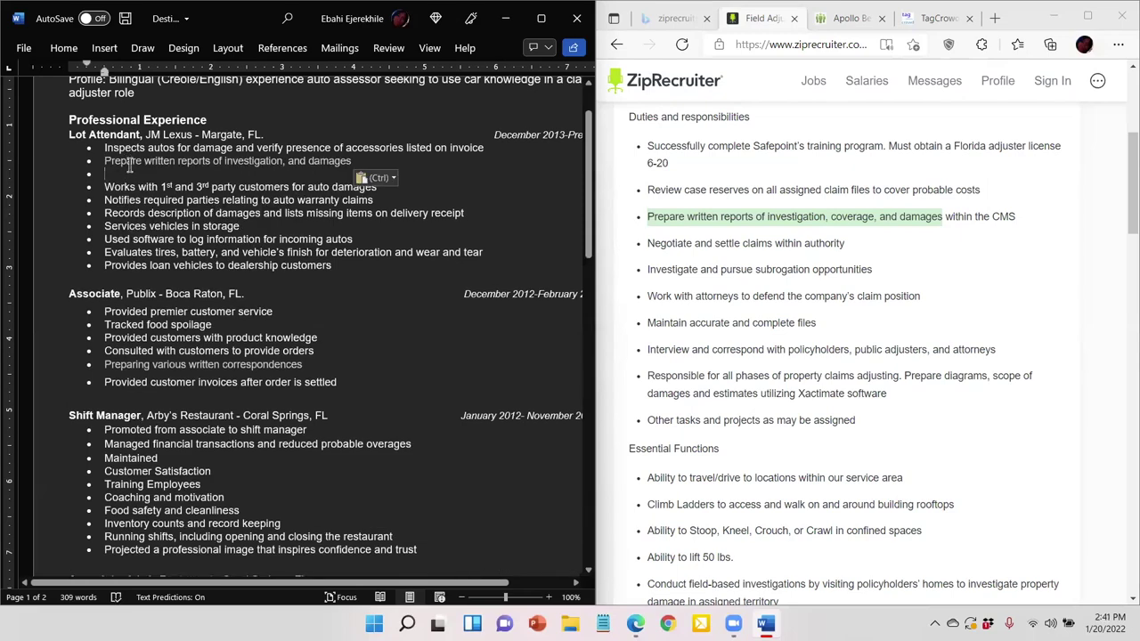
key("Delete")
scroll(234, 213, "down", 4)
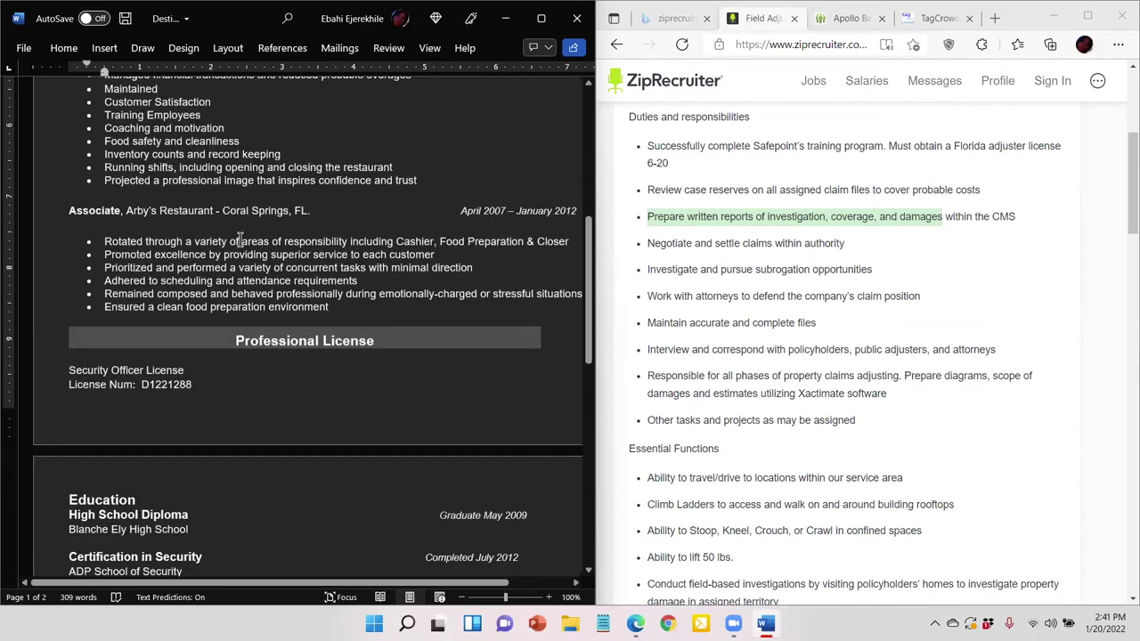
scroll(240, 238, "up", 1)
scroll(239, 238, "up", 3)
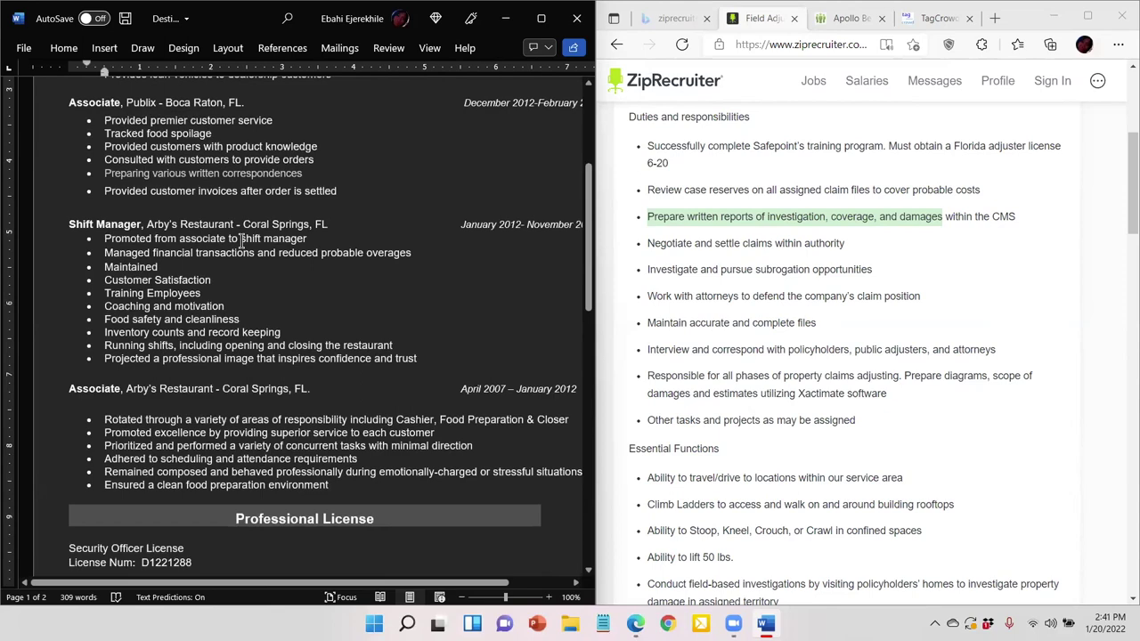
scroll(240, 241, "down", 2)
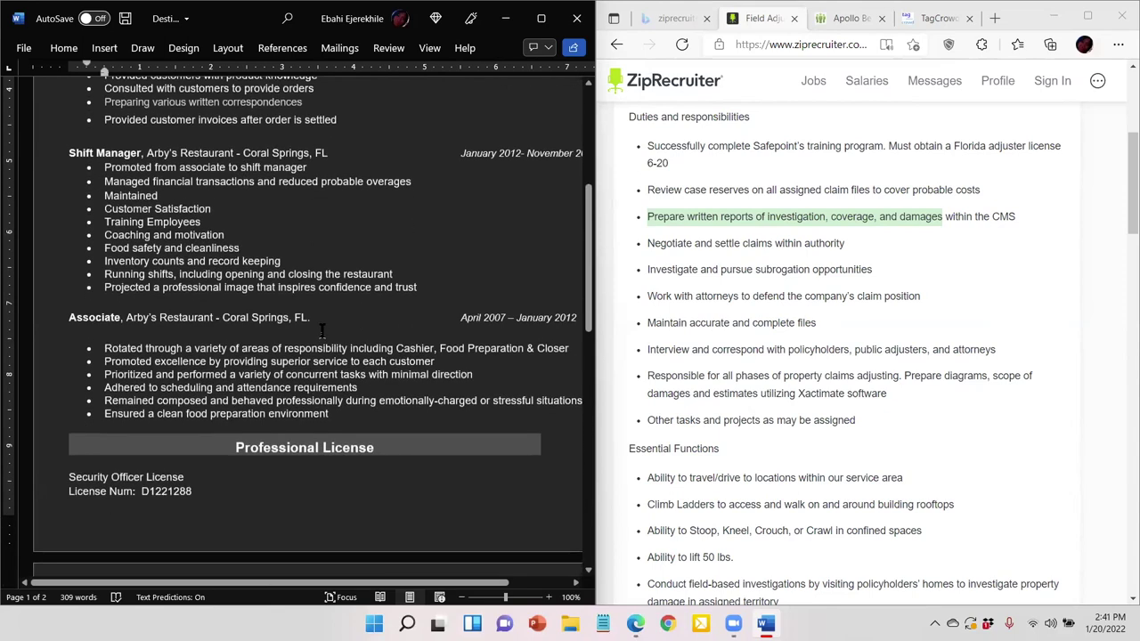
scroll(322, 330, "down", 2)
left_click(820, 359)
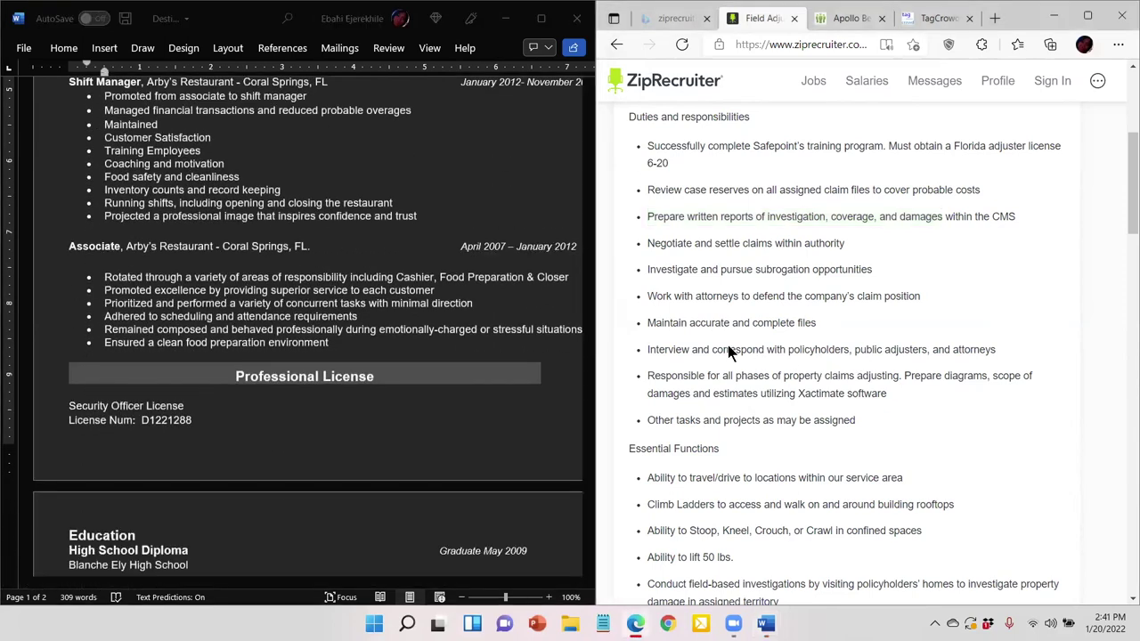
scroll(731, 362, "down", 2)
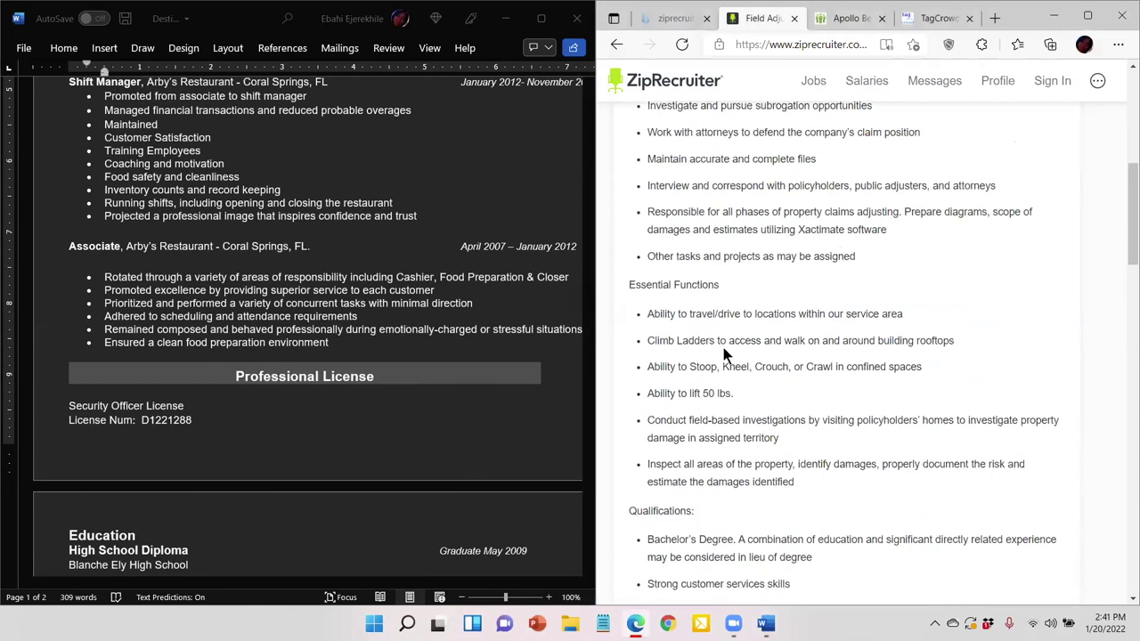
left_click_drag(723, 257, 721, 282)
left_click(756, 331)
scroll(758, 332, "up", 2)
scroll(409, 258, "up", 5)
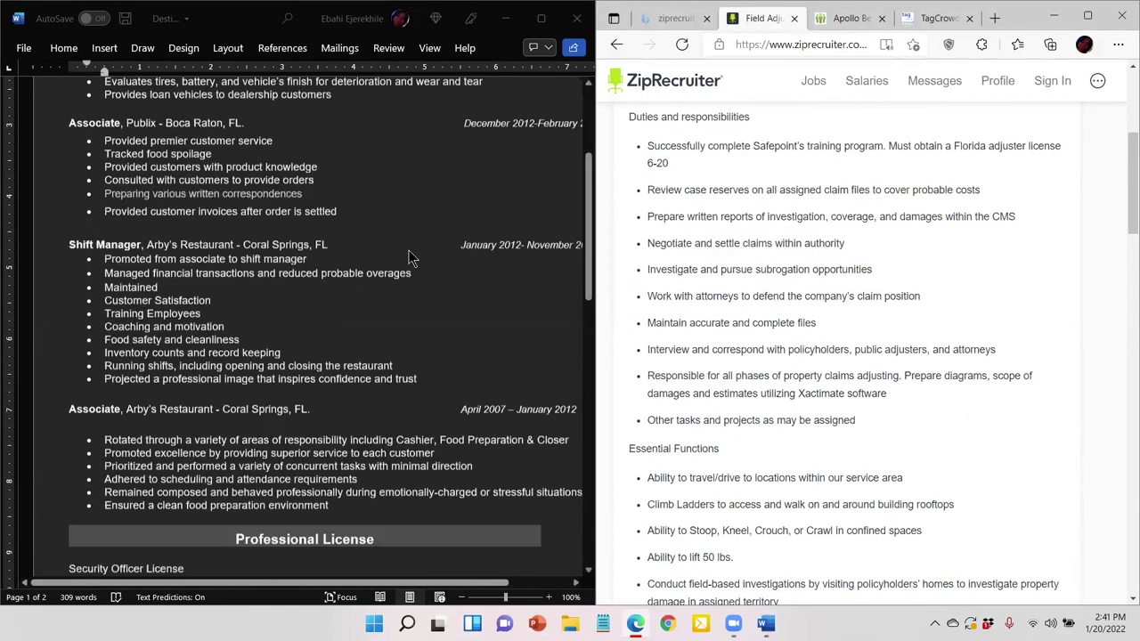
scroll(411, 257, "down", 2)
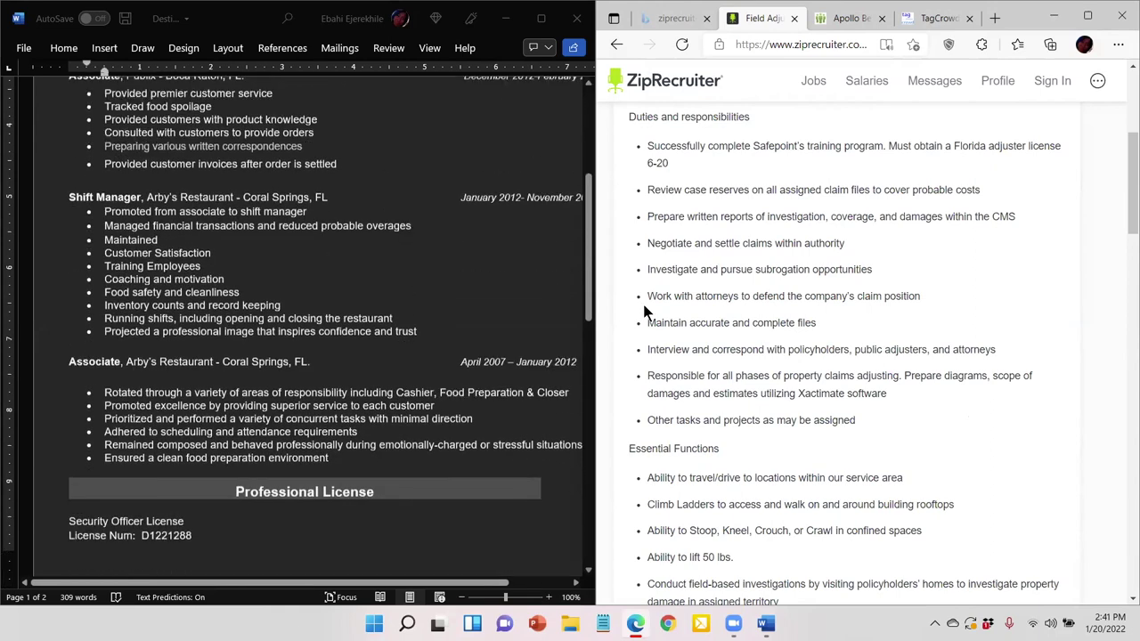
scroll(691, 322, "down", 4)
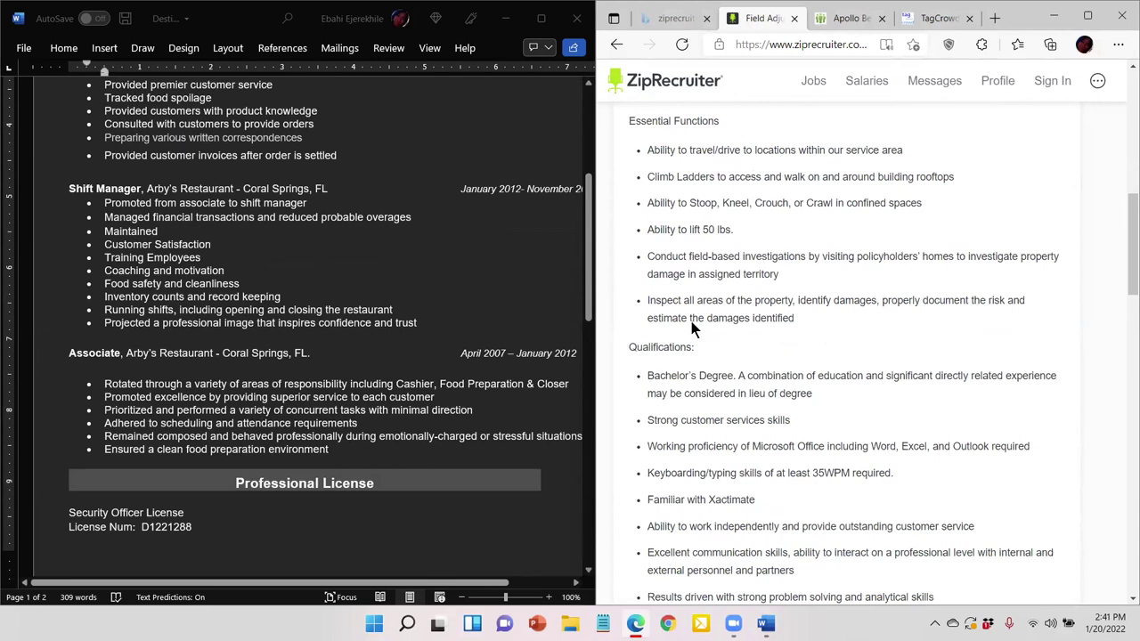
left_click(214, 296)
scroll(211, 294, "up", 1)
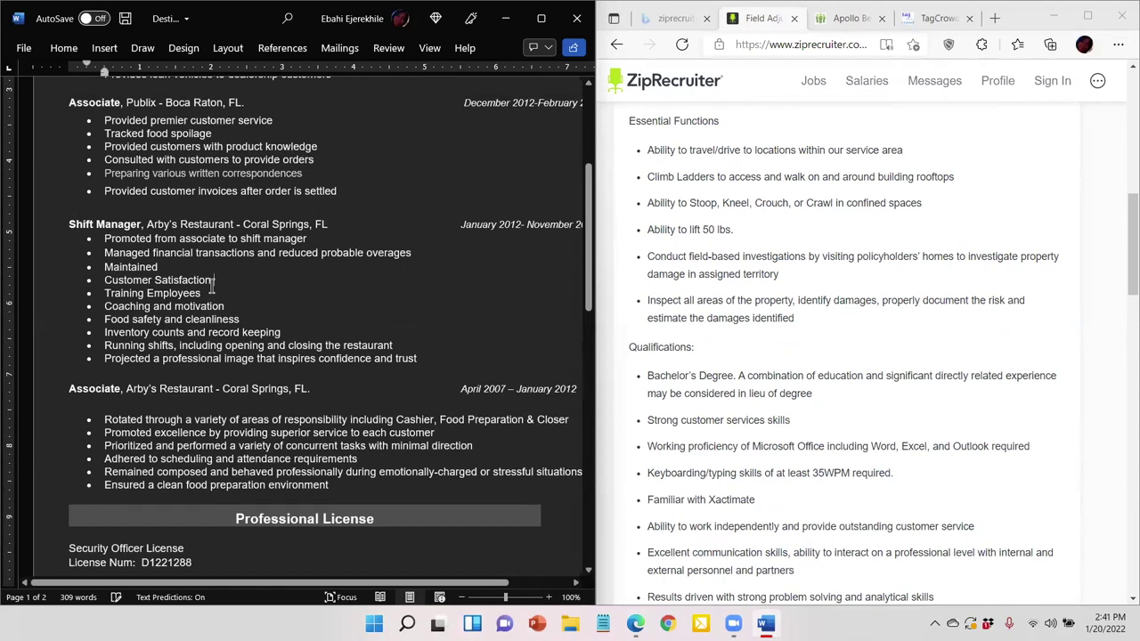
scroll(417, 266, "up", 3)
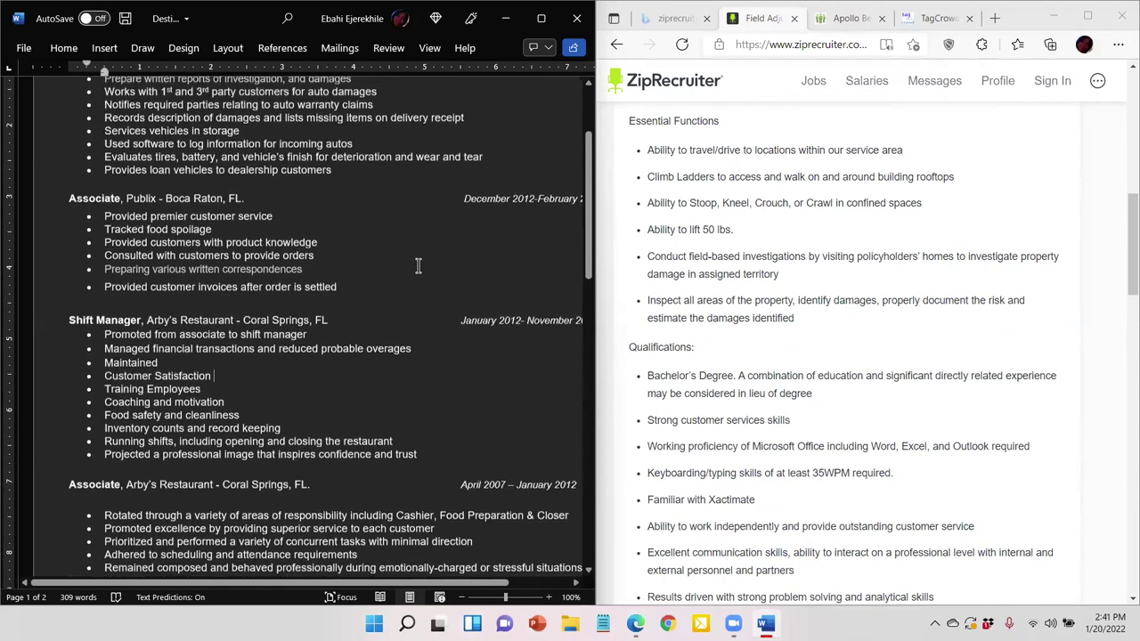
scroll(418, 266, "down", 3)
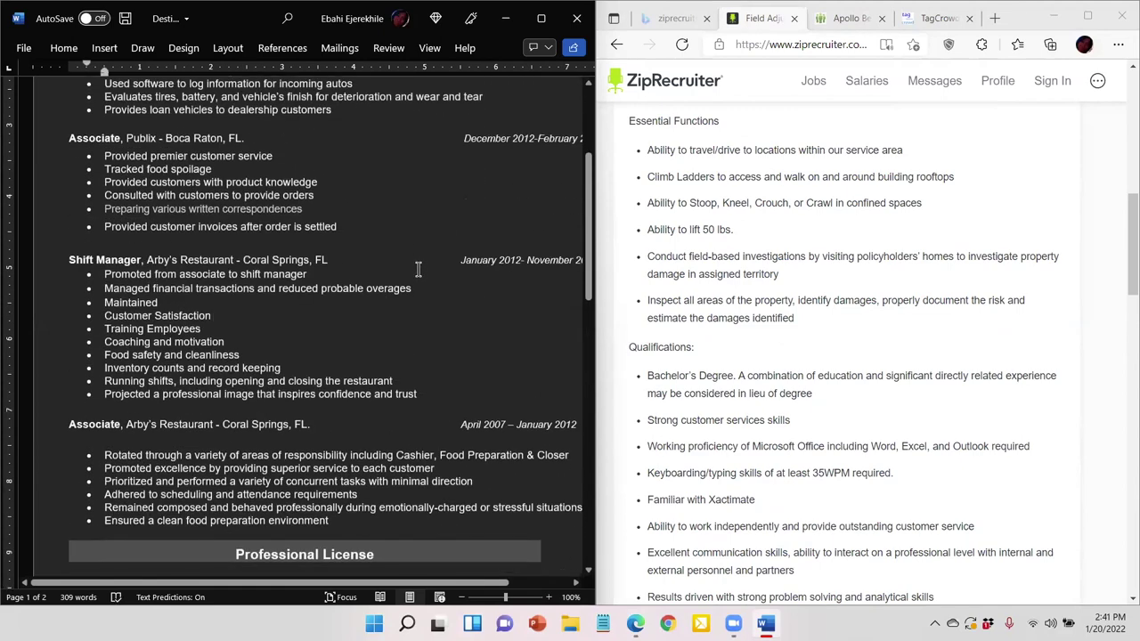
scroll(417, 269, "down", 3)
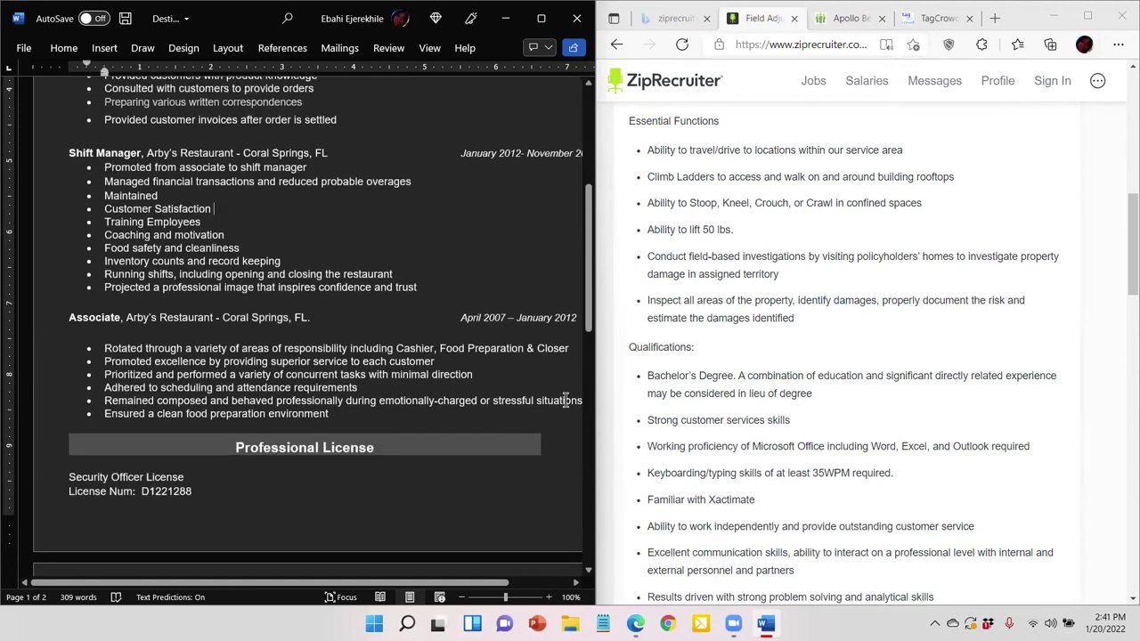
scroll(568, 406, "down", 2)
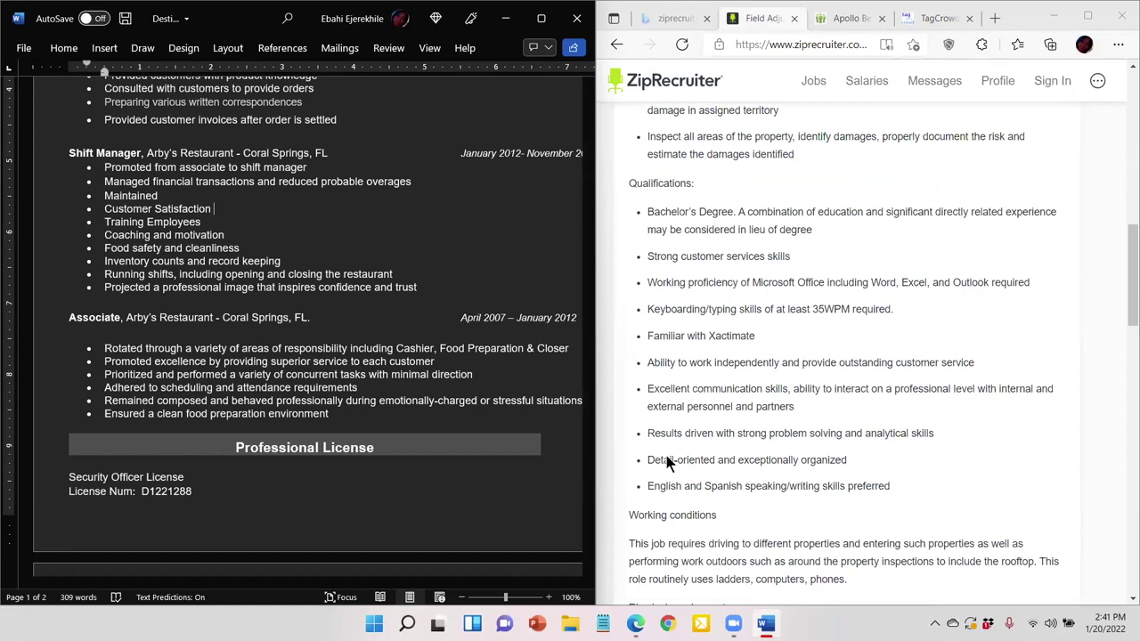
scroll(663, 452, "up", 1)
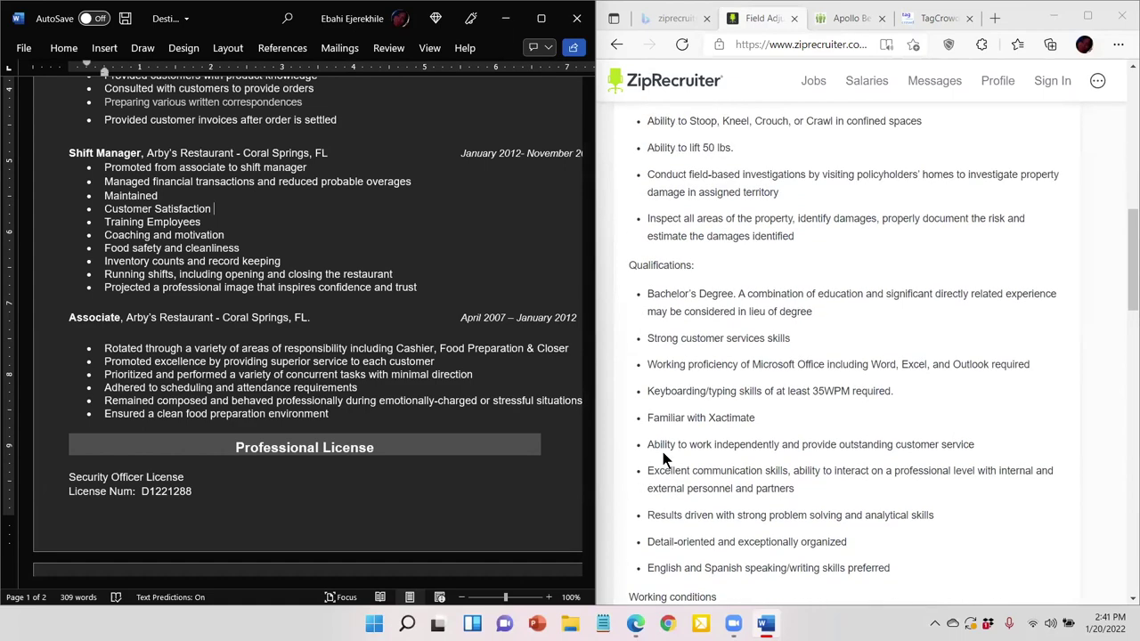
scroll(664, 453, "down", 2)
left_click_drag(952, 349, 649, 358)
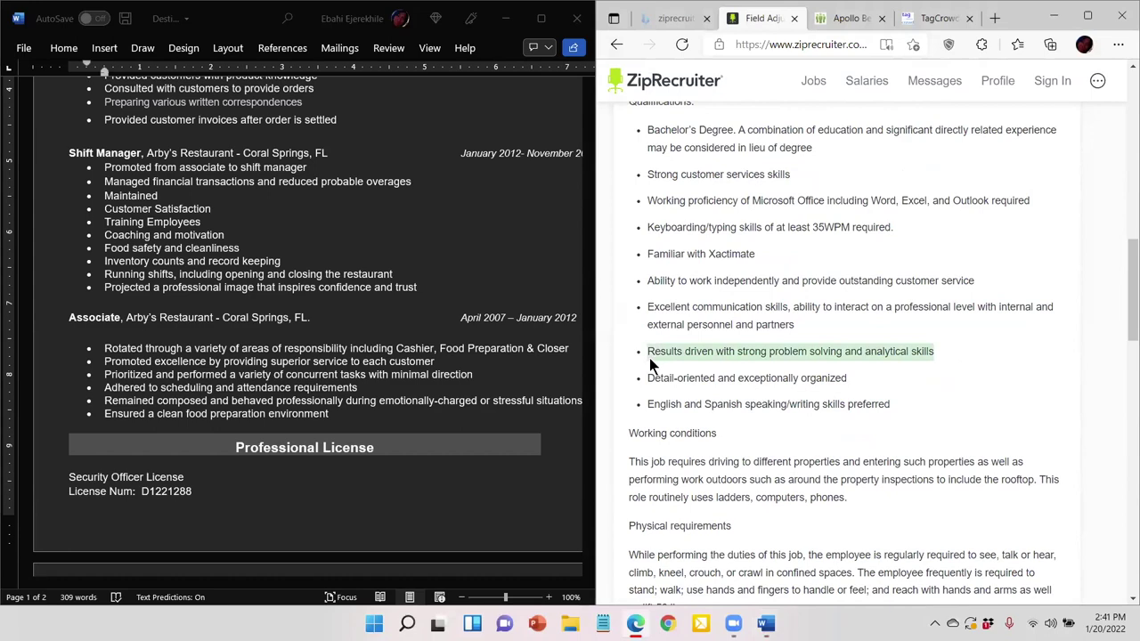
scroll(662, 374, "up", 1)
scroll(662, 374, "down", 3)
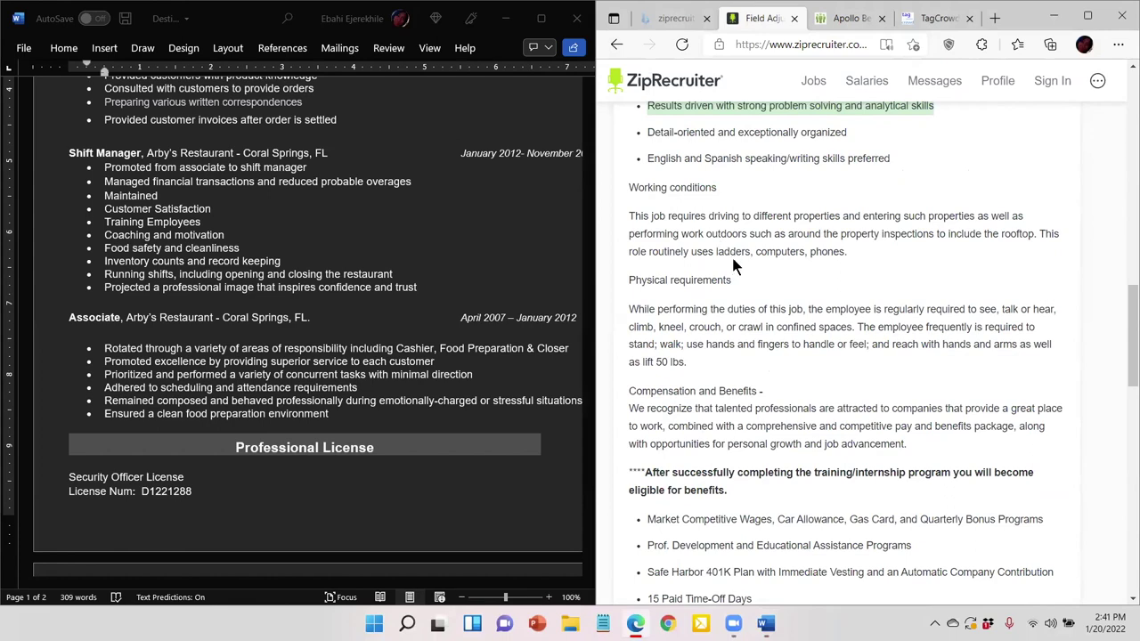
scroll(746, 268, "up", 1)
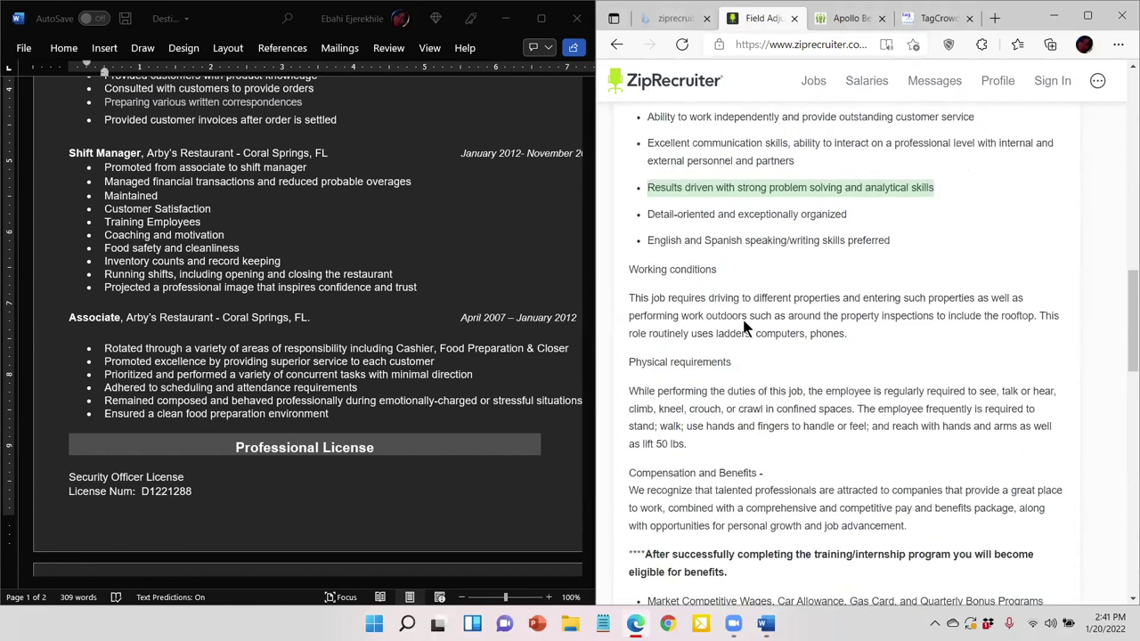
left_click(669, 308)
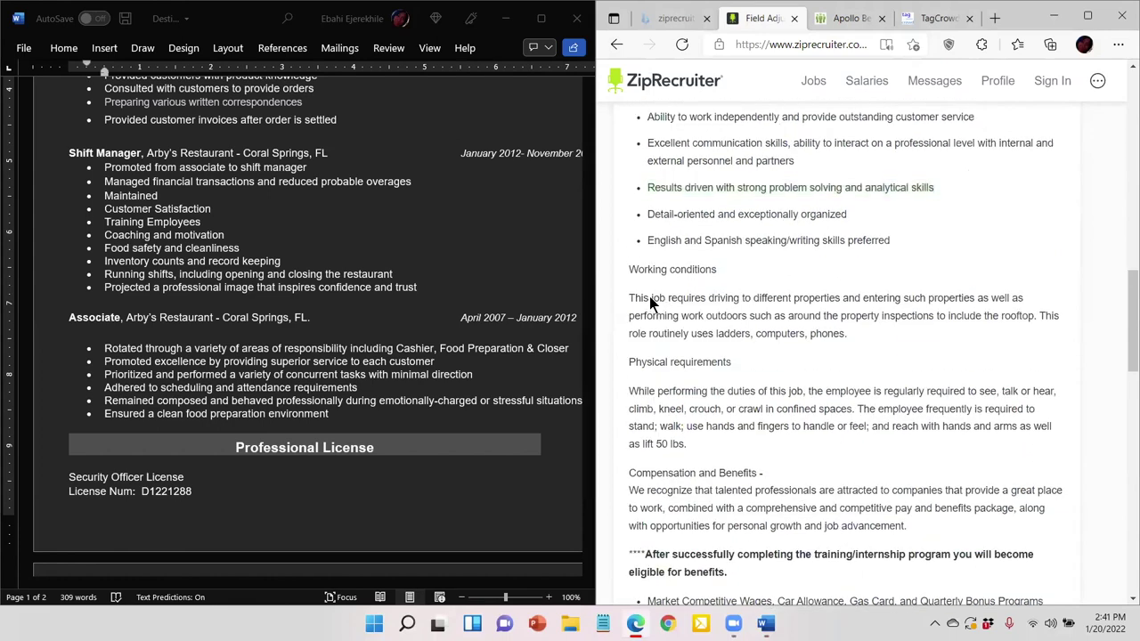
left_click(236, 330)
left_click(211, 210)
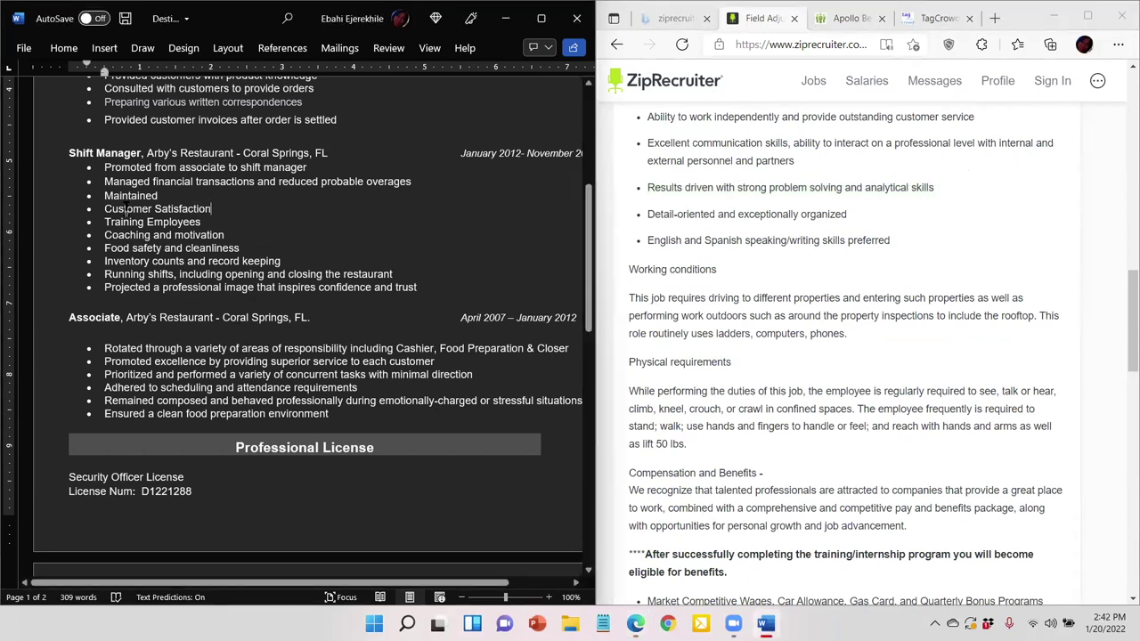
triple_click(125, 211)
left_click(315, 248)
left_click_drag(751, 298, 819, 319)
key("alt+Tab")
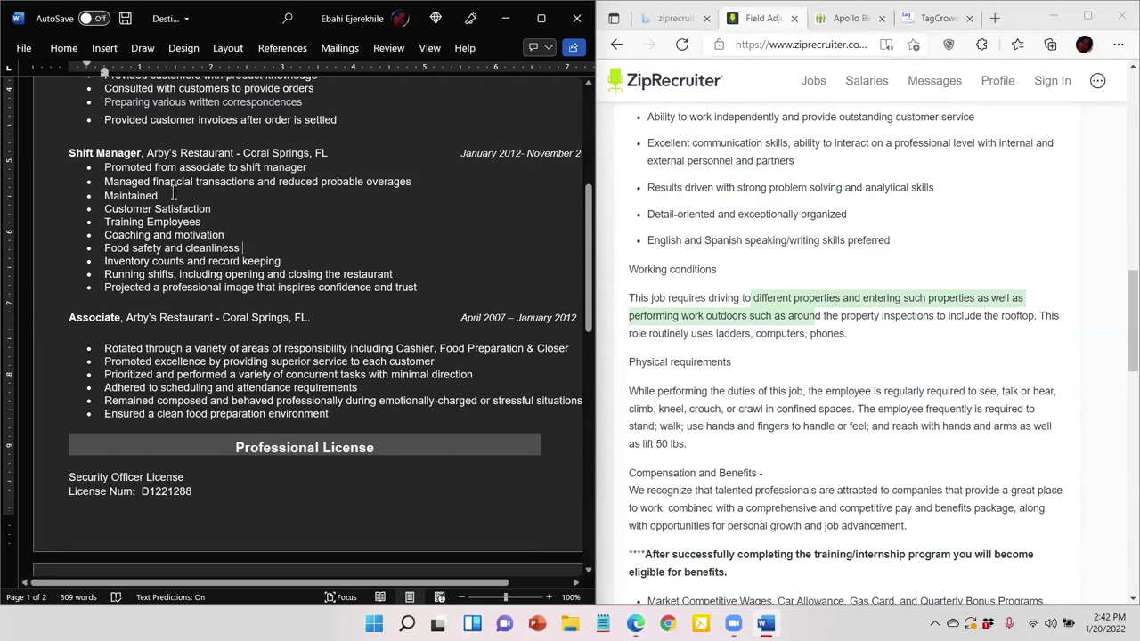
double_click(129, 195)
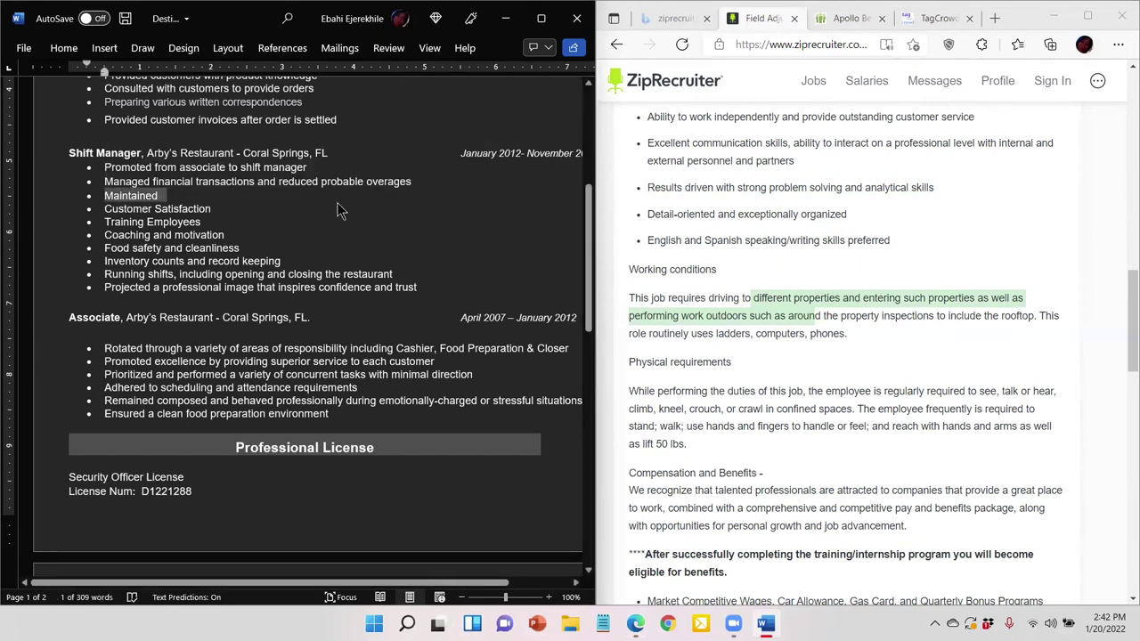
Finish the bullet 'Worked different properties as needed' and check the posting's physical requirements.
type("W")
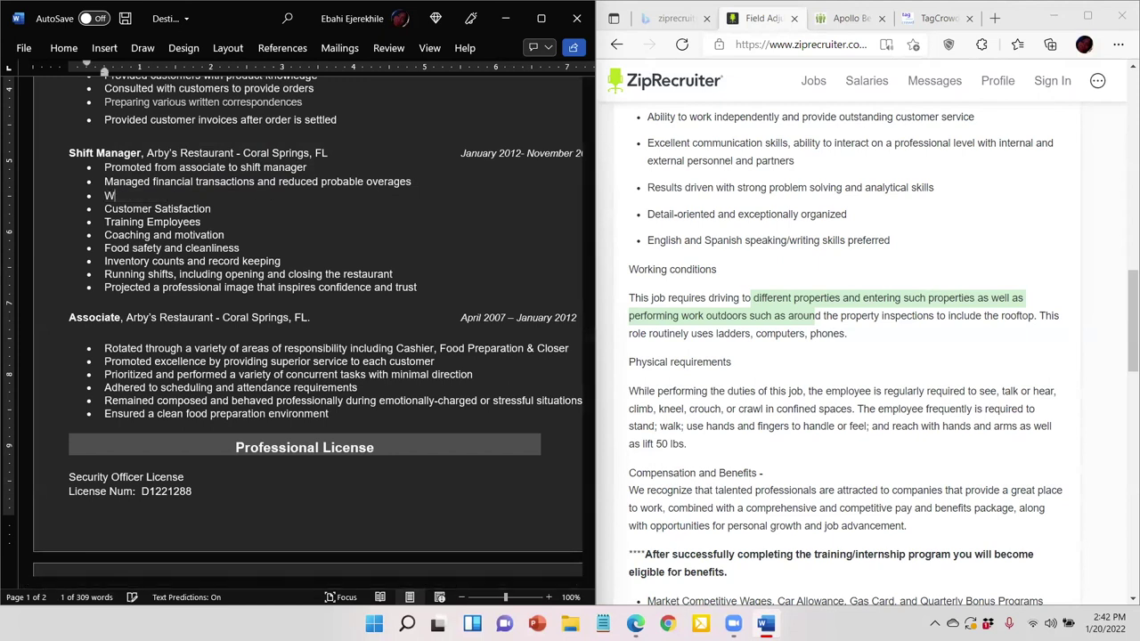
type("orked dif")
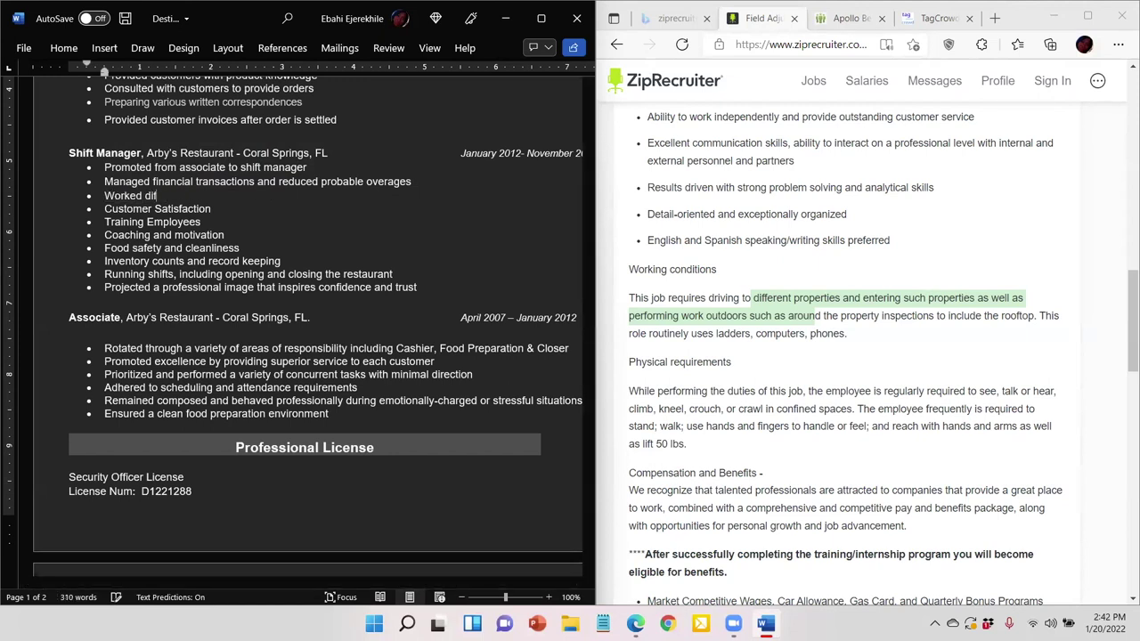
type("ferent properties as needed")
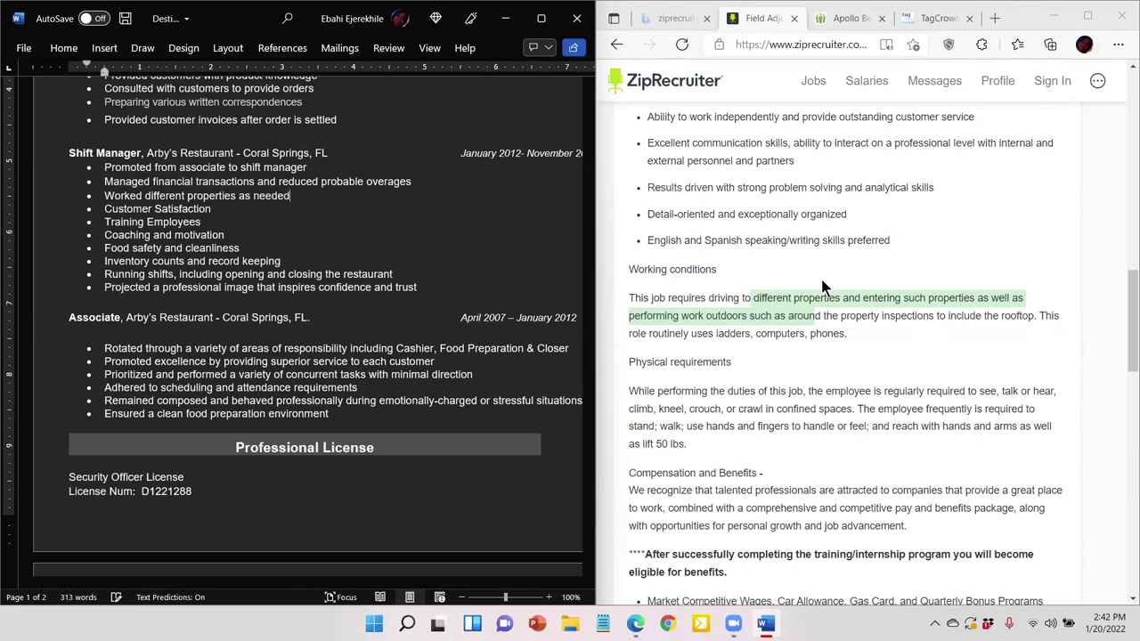
left_click(785, 336)
scroll(786, 336, "down", 1)
left_click_drag(865, 322, 964, 354)
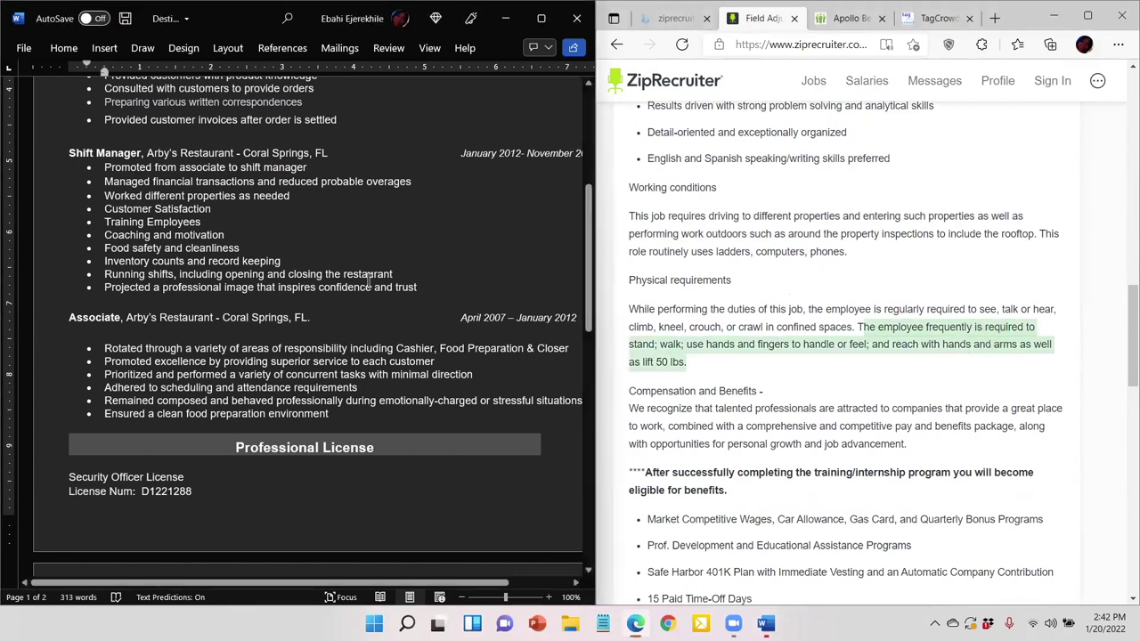
Rewrite the Customer Satisfaction bullet as 'Provide great customer satisfaction by talking to customers'.
left_click_drag(181, 210, 228, 210)
left_click(105, 208)
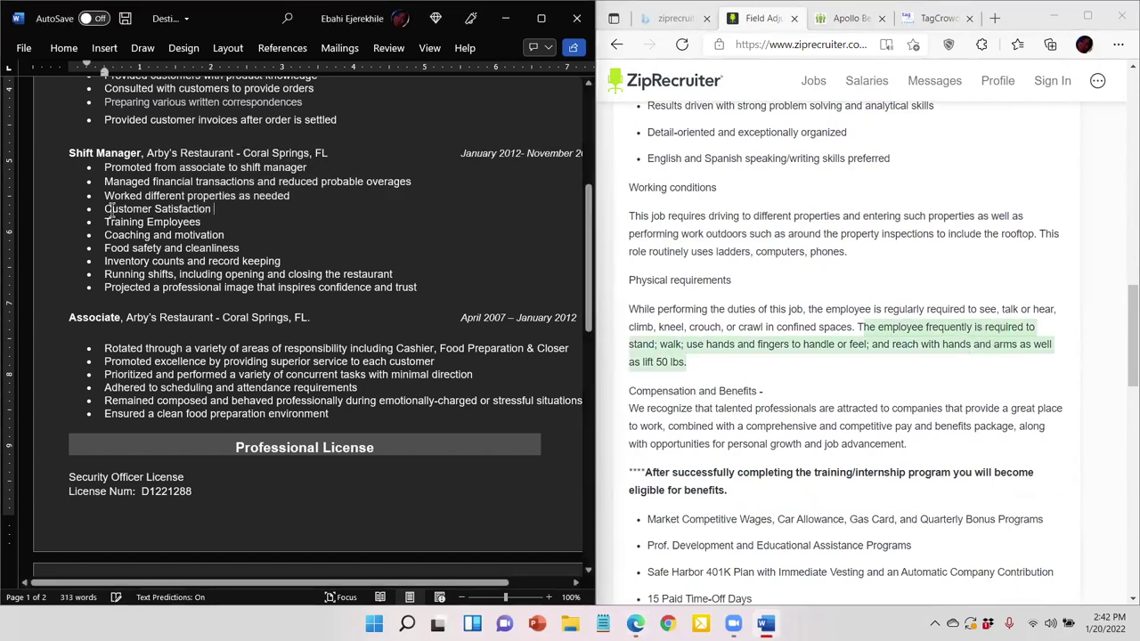
type("Provide ")
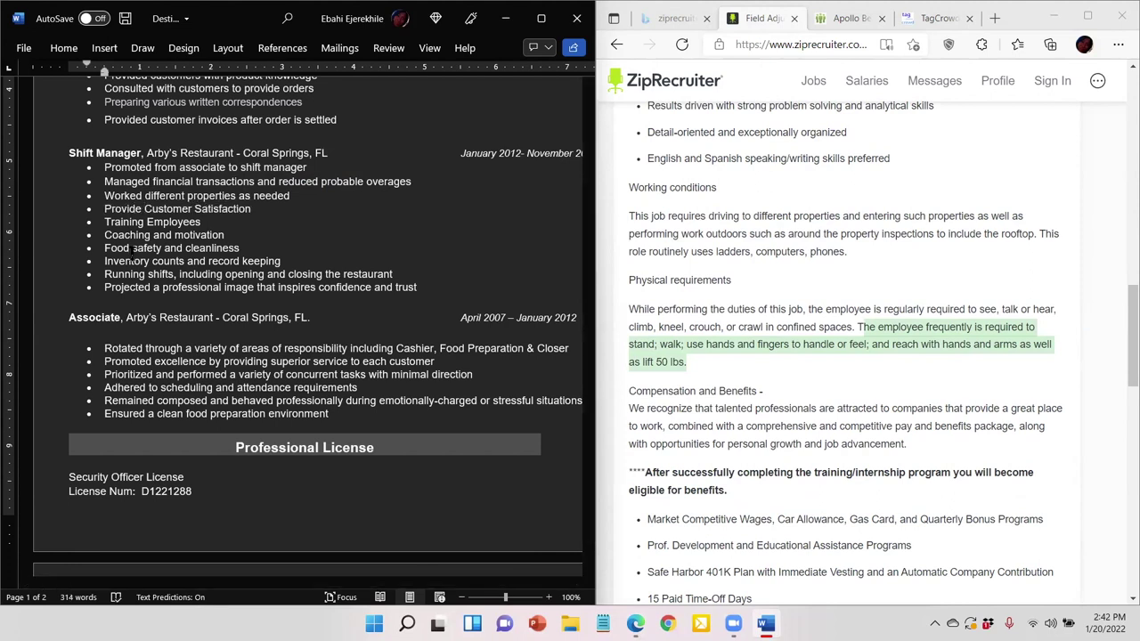
type("great")
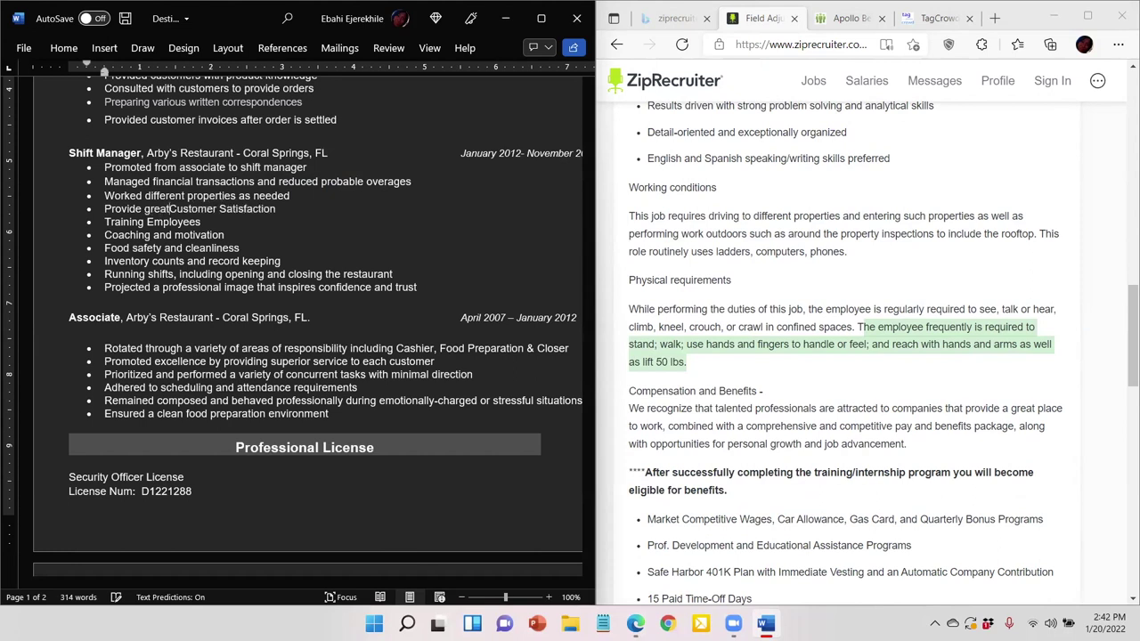
key("Delete")
type("c")
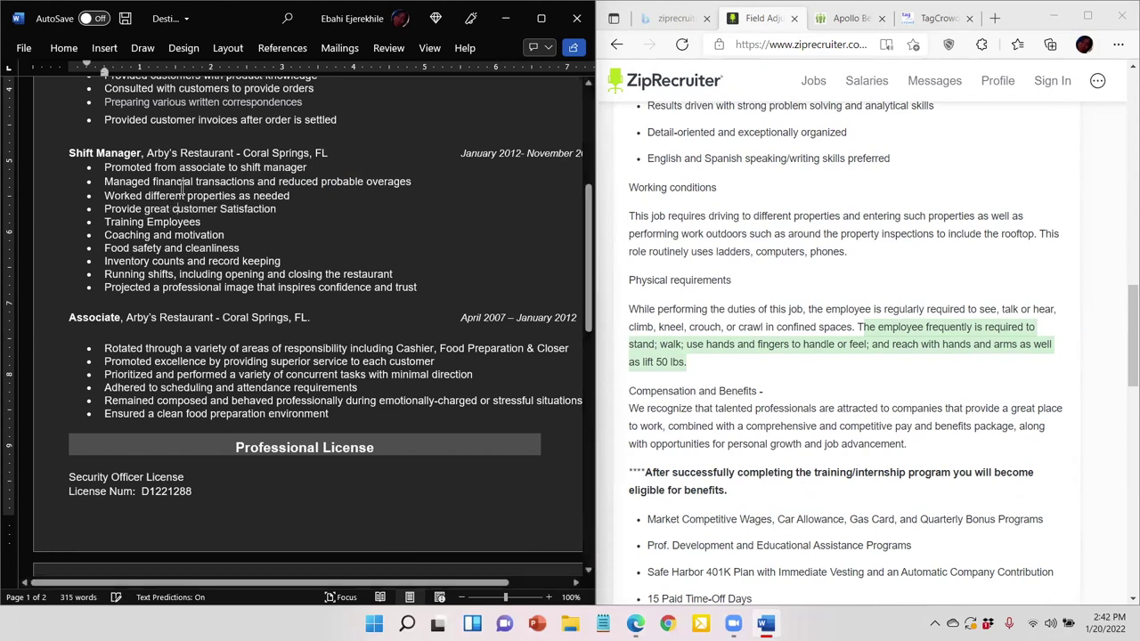
left_click(226, 208)
key("BackSpace")
type("s")
key("End")
type("by talk ")
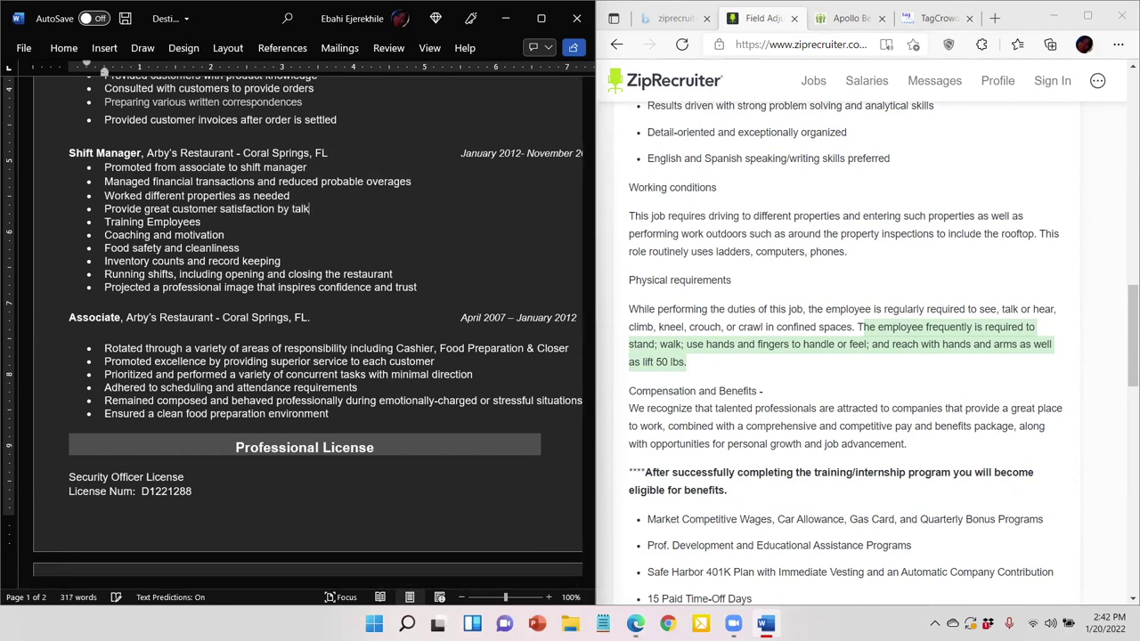
type("ing to customers")
left_click(766, 274)
scroll(772, 281, "down", 3)
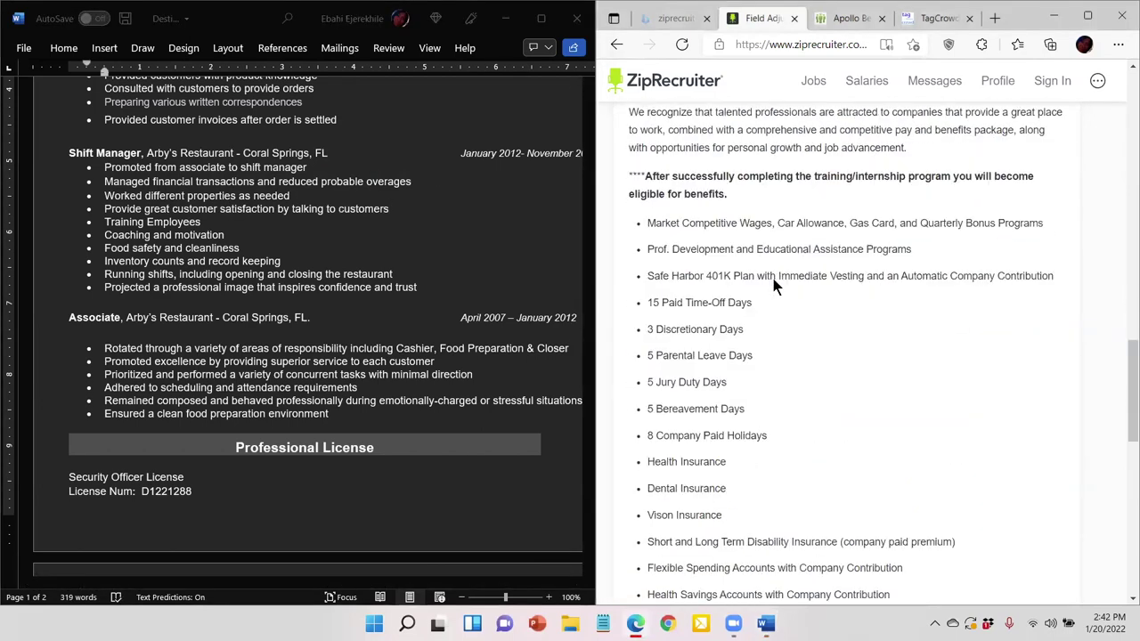
scroll(774, 281, "down", 5)
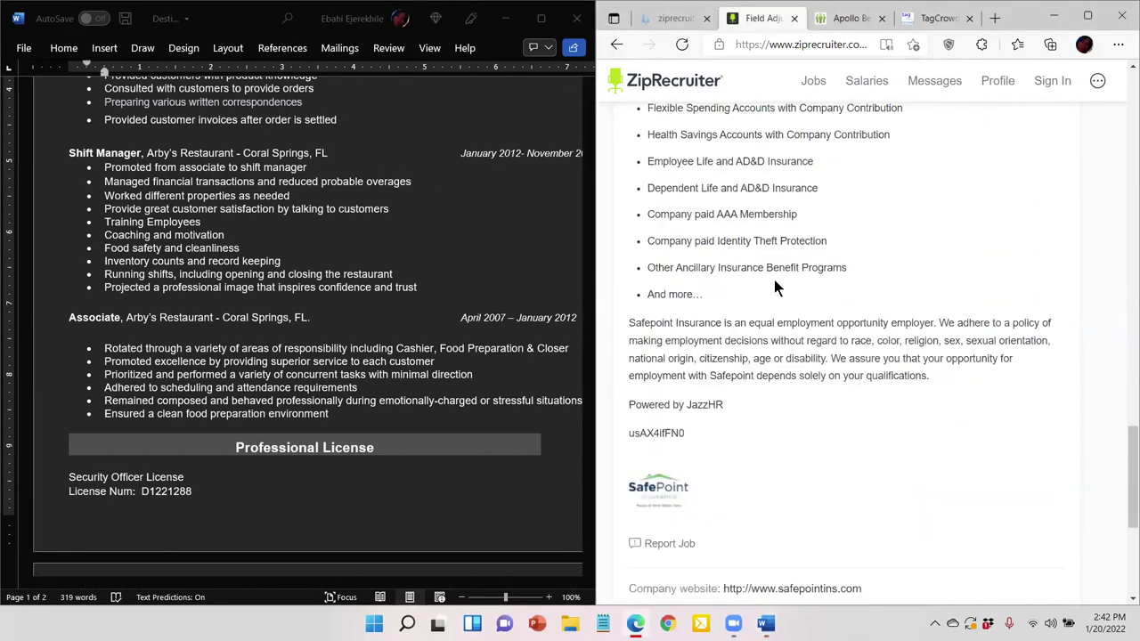
scroll(774, 286, "down", 2)
scroll(773, 285, "up", 8)
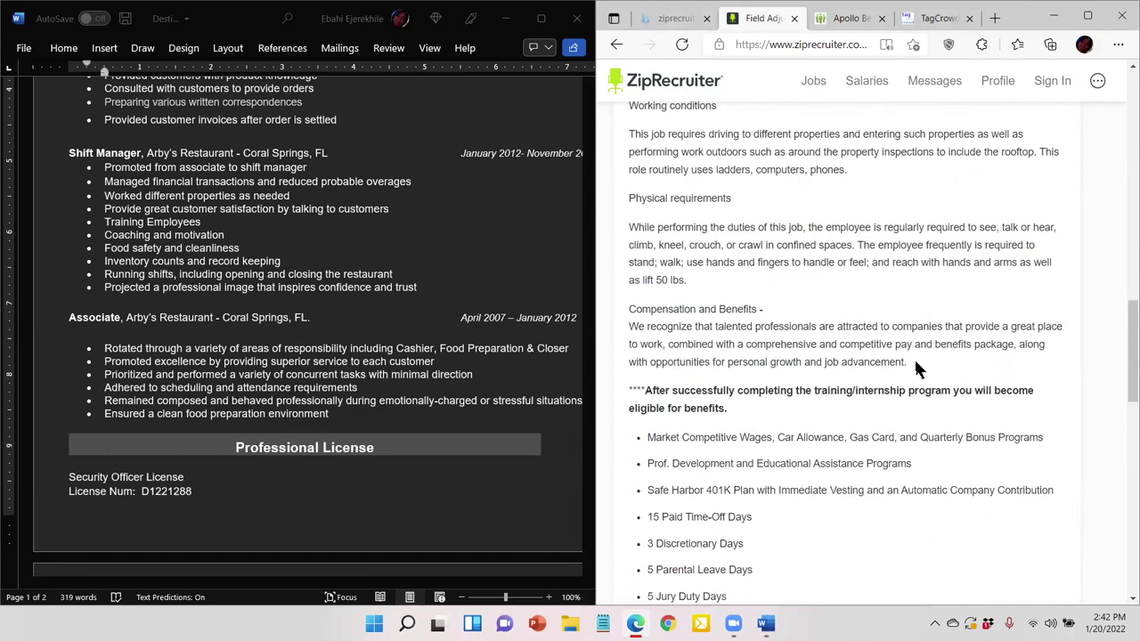
triple_click(917, 368)
scroll(777, 269, "up", 4)
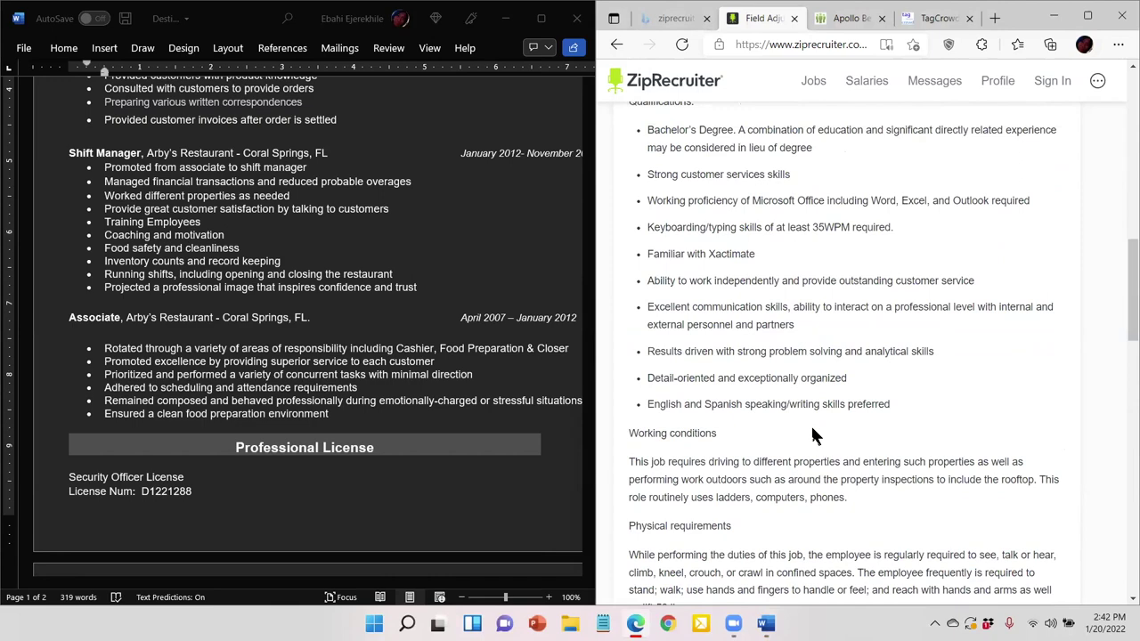
left_click_drag(887, 406, 629, 281)
scroll(711, 234, "up", 1)
scroll(656, 201, "down", 3)
scroll(650, 196, "up", 2)
scroll(641, 214, "up", 4)
scroll(641, 249, "up", 2)
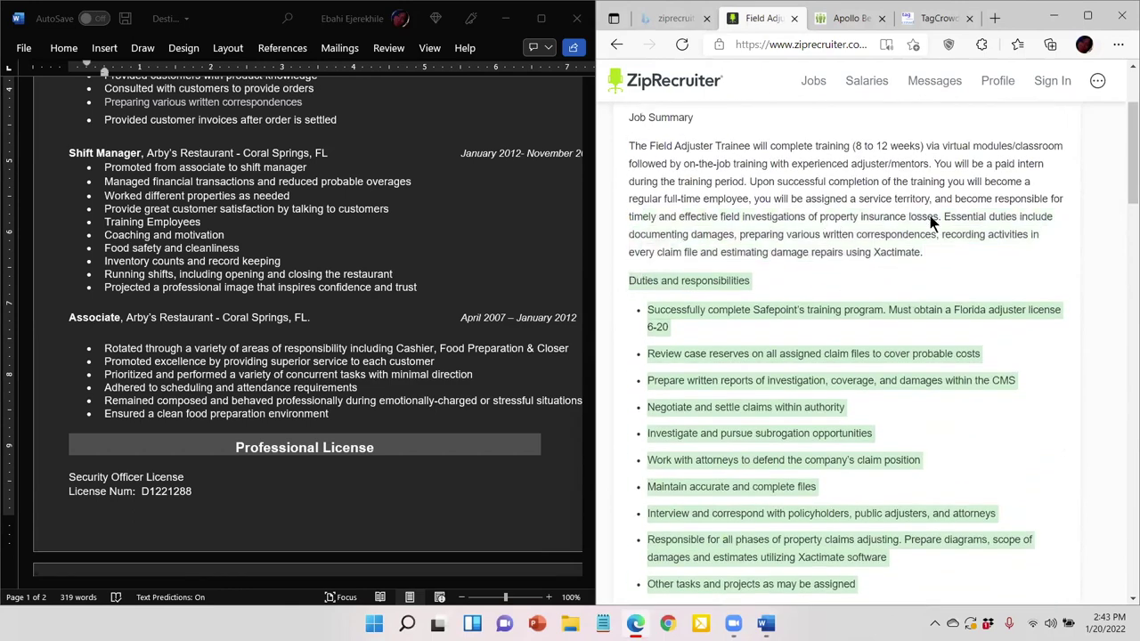
left_click_drag(750, 182, 795, 324)
left_click_drag(943, 216, 884, 401)
scroll(937, 505, "down", 5)
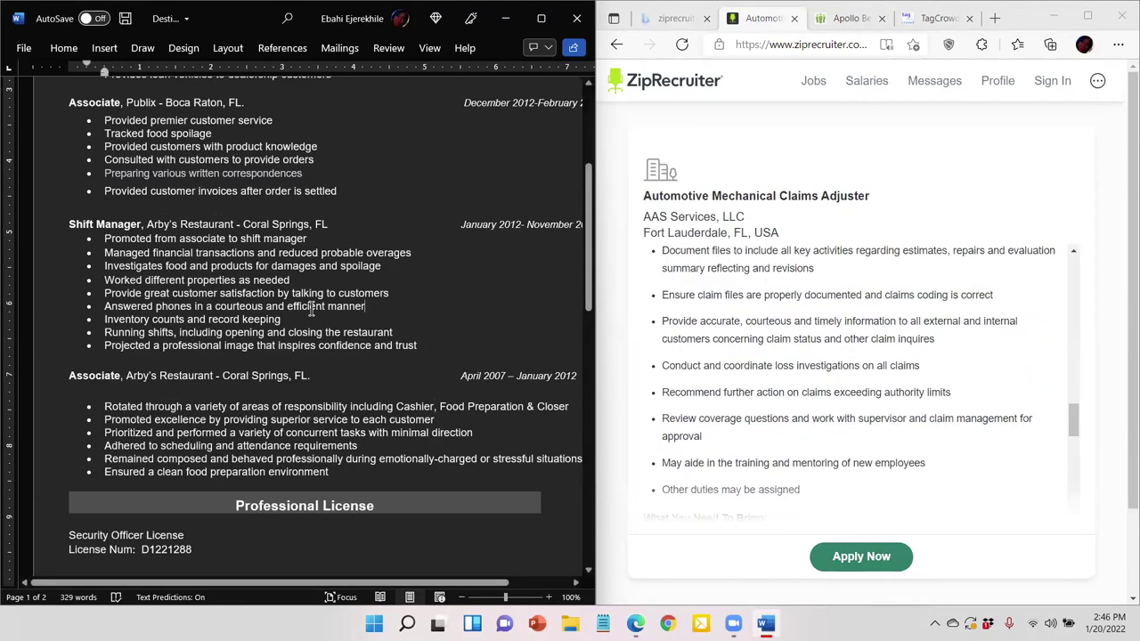
Select the record keeping and final Shift Manager bullets in the resume.
left_click_drag(230, 318, 105, 318)
left_click_drag(495, 350, 693, 356)
scroll(693, 356, "up", 10)
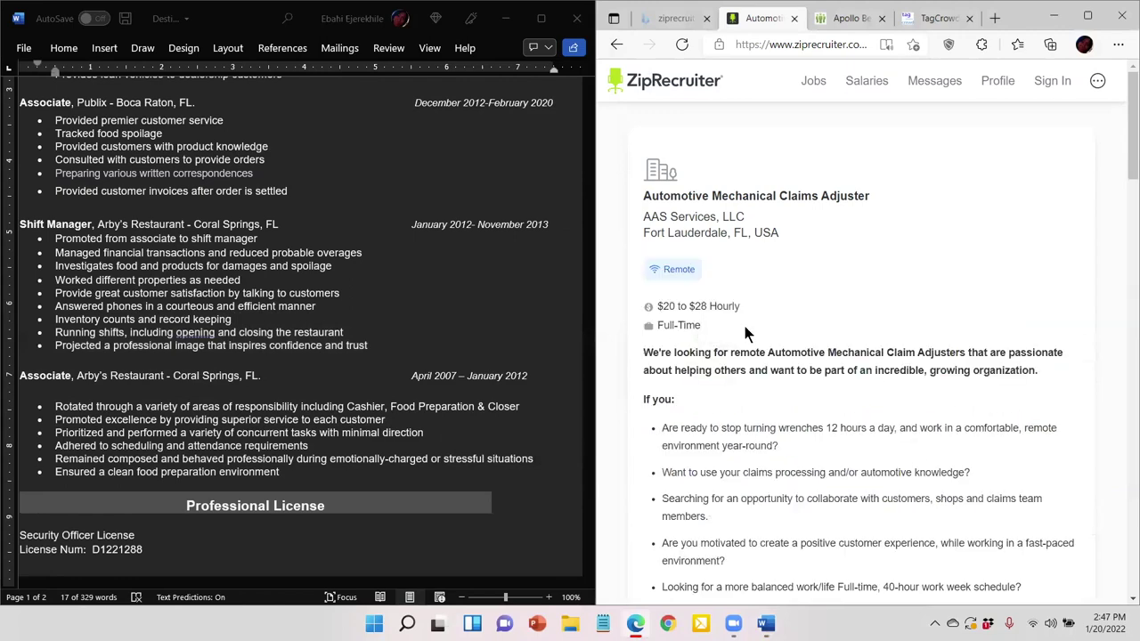
scroll(746, 332, "down", 3)
Go back to the search results and read the Automotive Mechanical Claims Adjuster duties.
key("alt+Left")
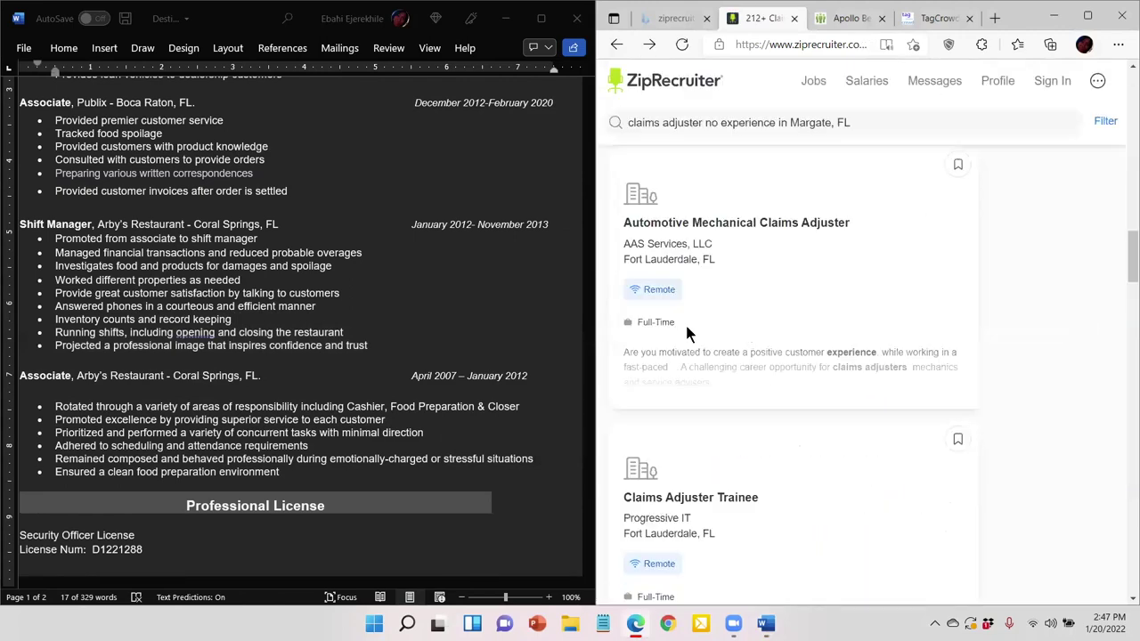
left_click(714, 325)
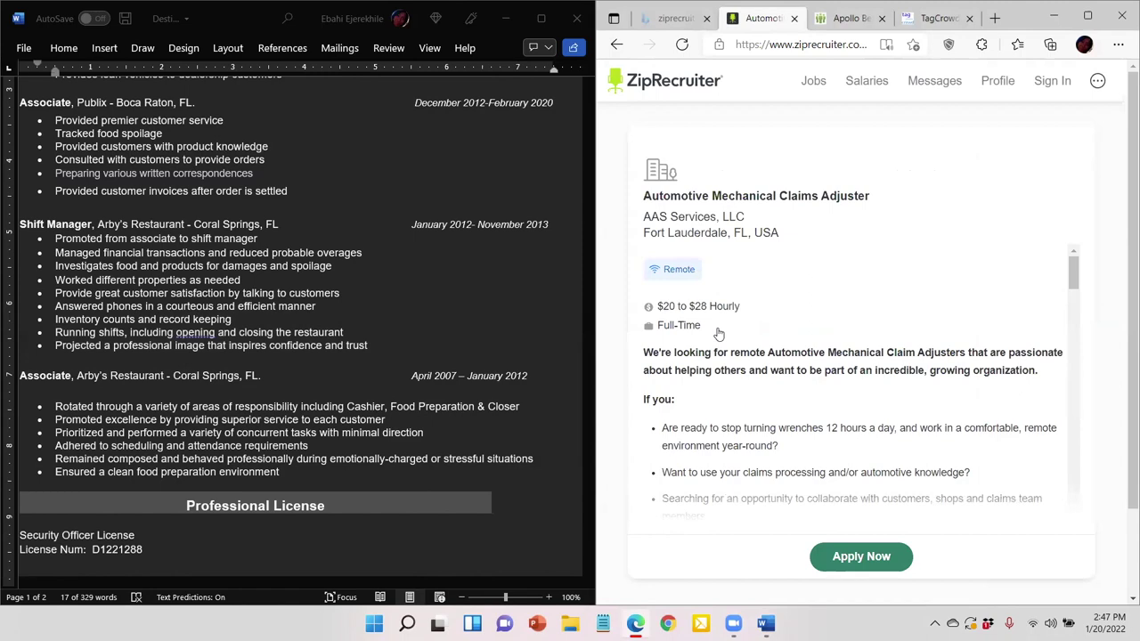
scroll(718, 334, "down", 8)
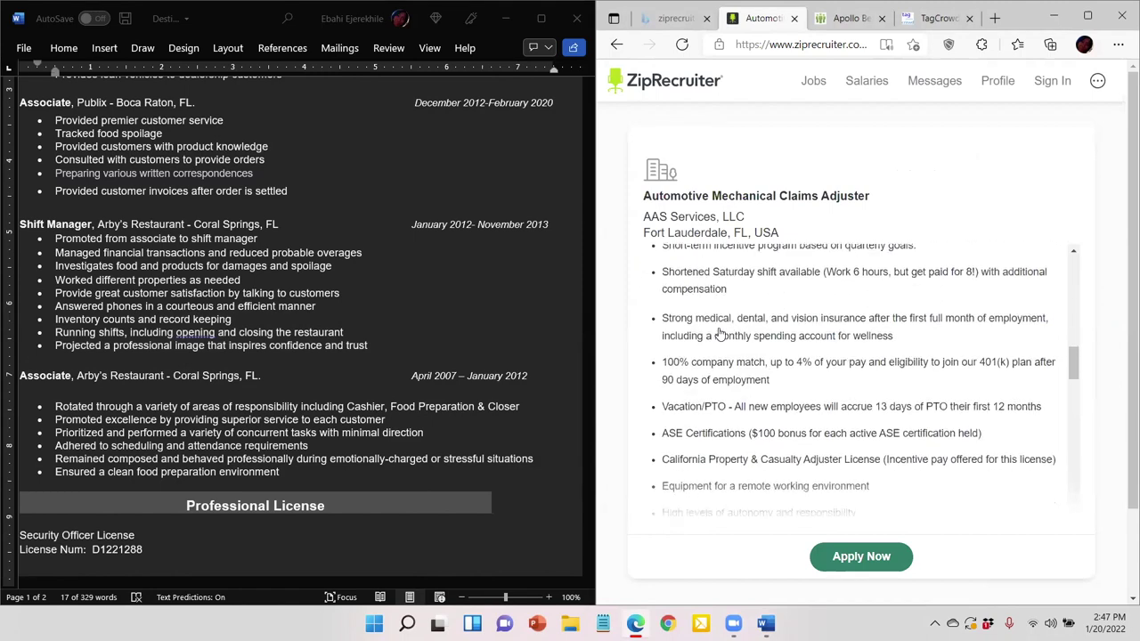
scroll(719, 334, "down", 8)
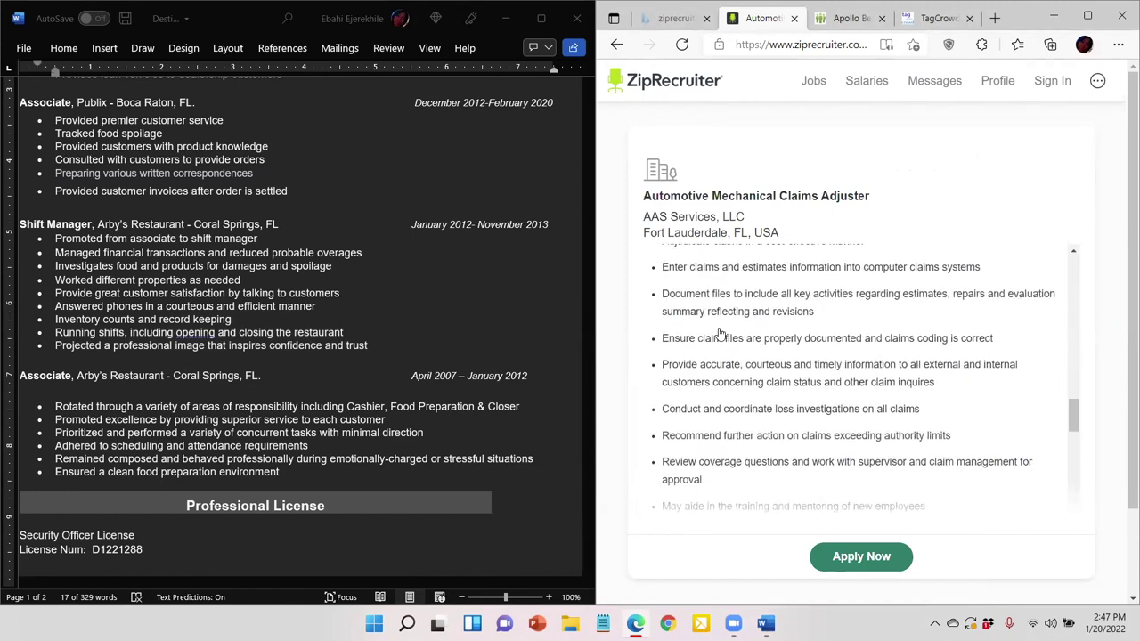
scroll(719, 334, "down", 1)
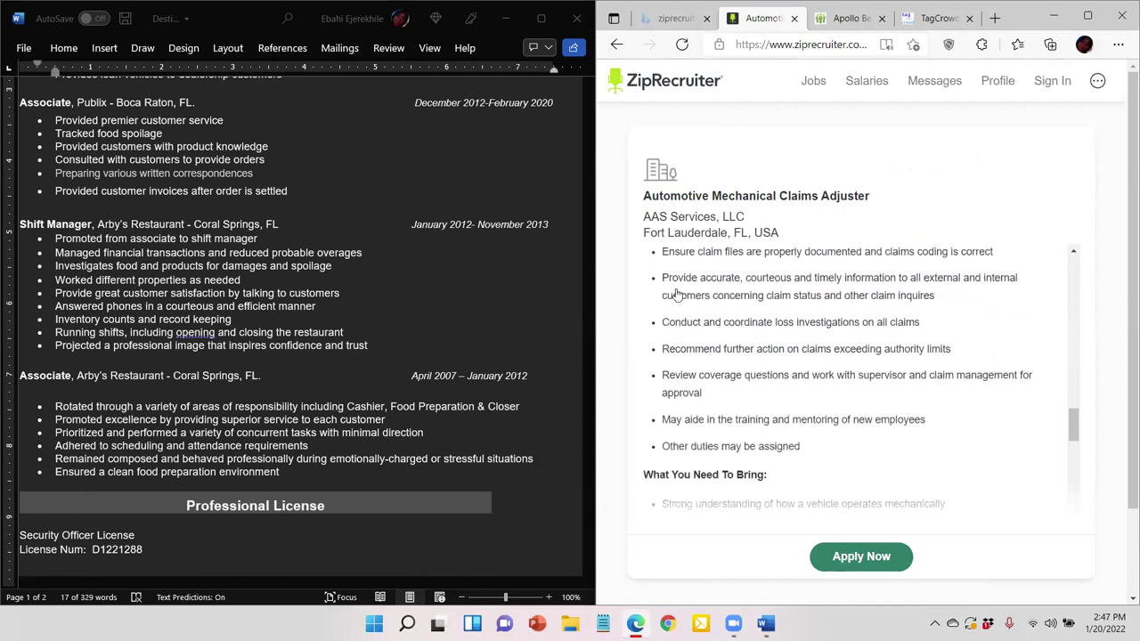
left_click(162, 320)
Rewrite the Inventory bullet as 'Conducted and coordinated loss investigation for inventory'.
triple_click(93, 321)
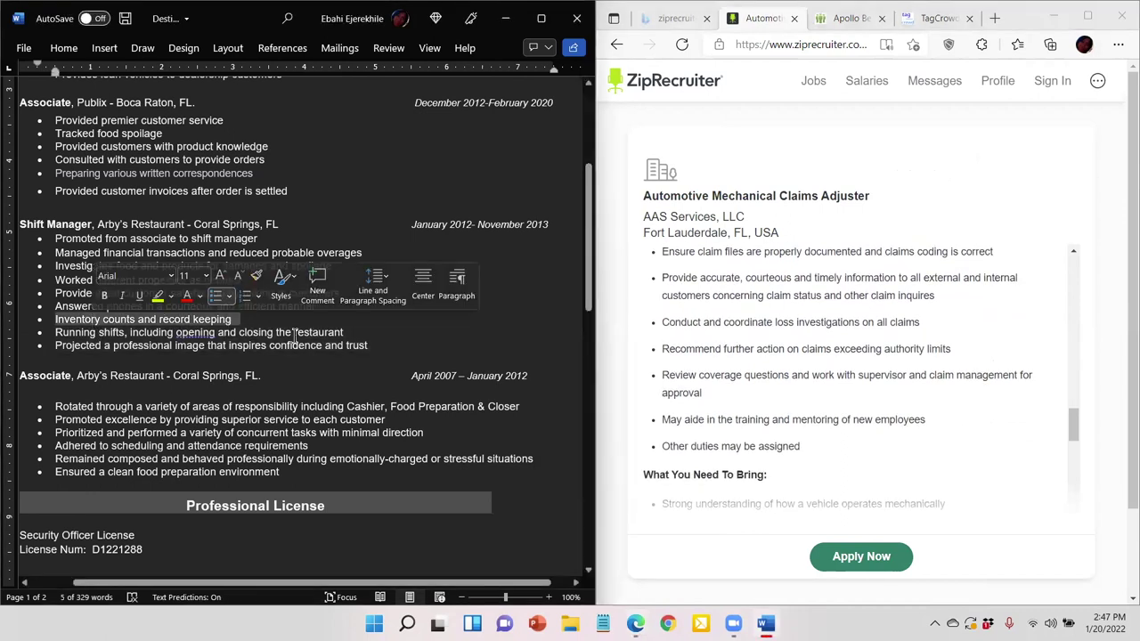
type("Conduct and coordinate")
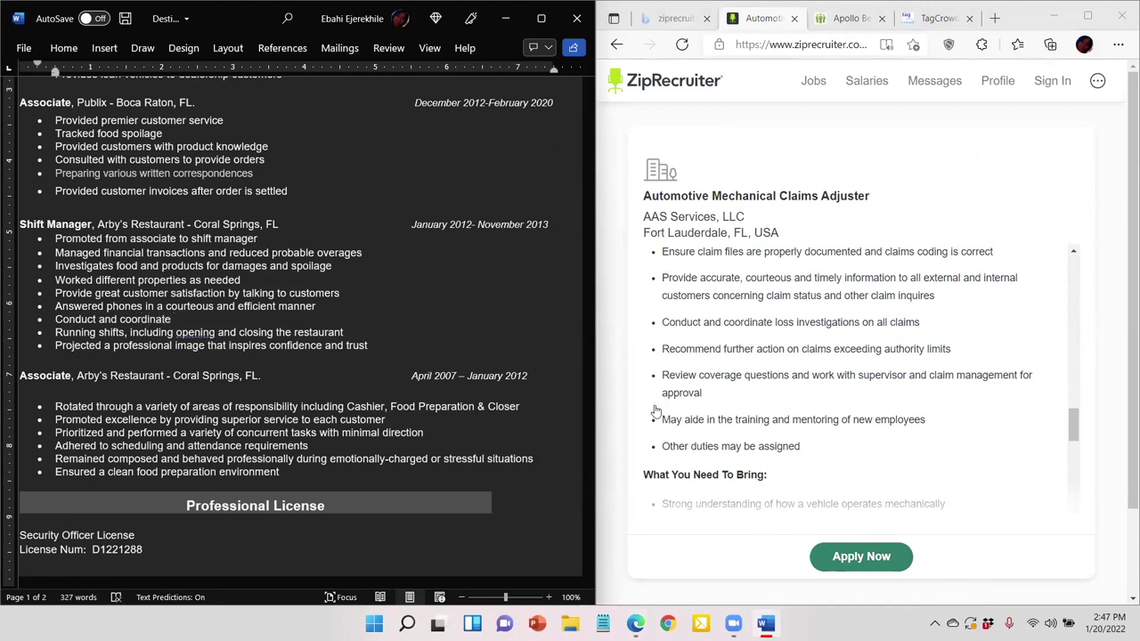
left_click(101, 319)
type("e")
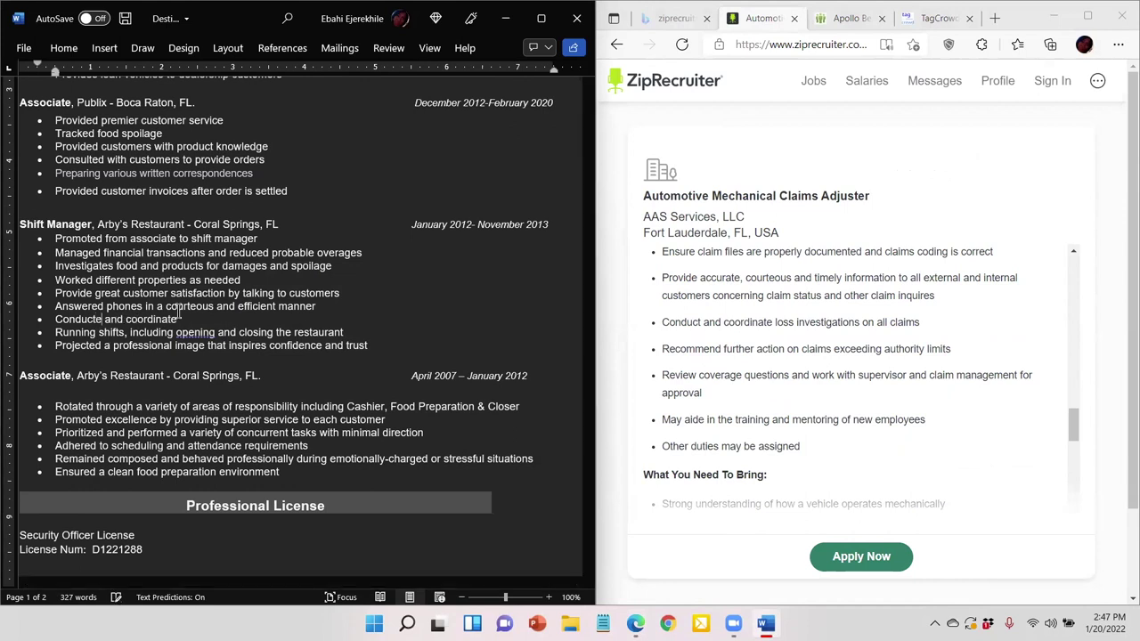
type("d loss inves")
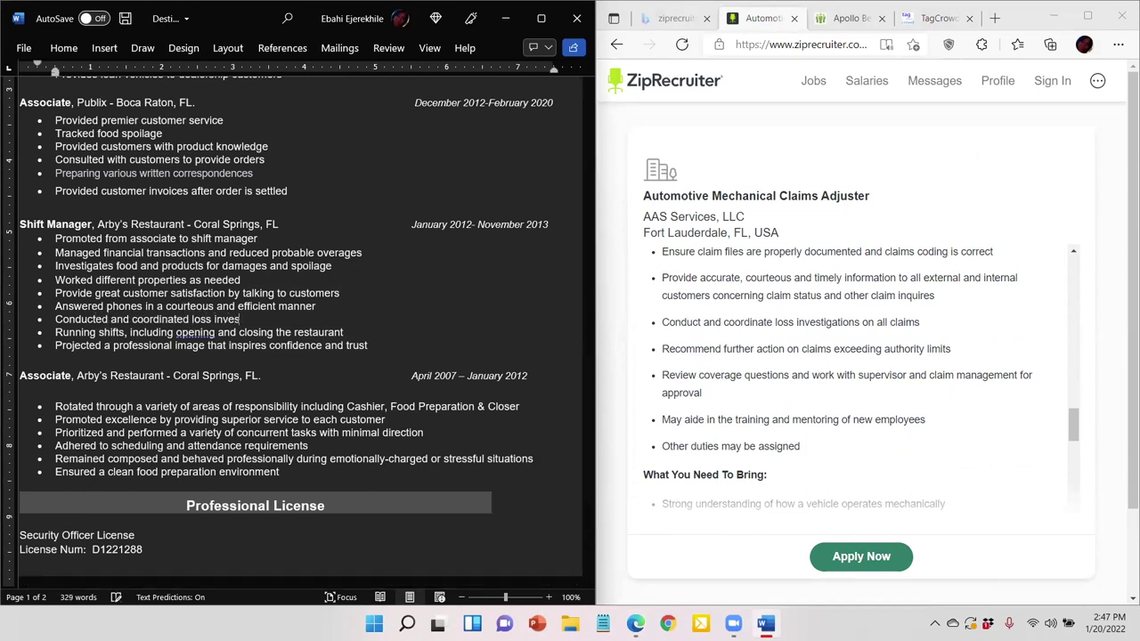
type("tigation for inventory")
Delete the Running shifts and Projected bullets and change 'Provide' to 'Provided'.
left_click(393, 337, "shift")
left_click(396, 349, "shift")
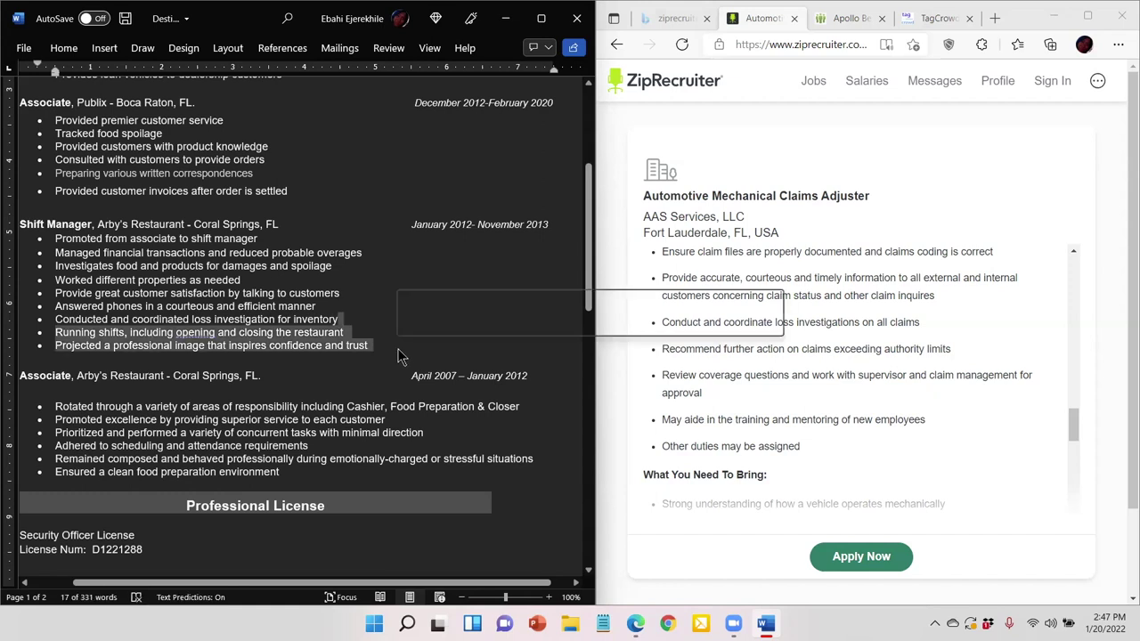
key("Delete")
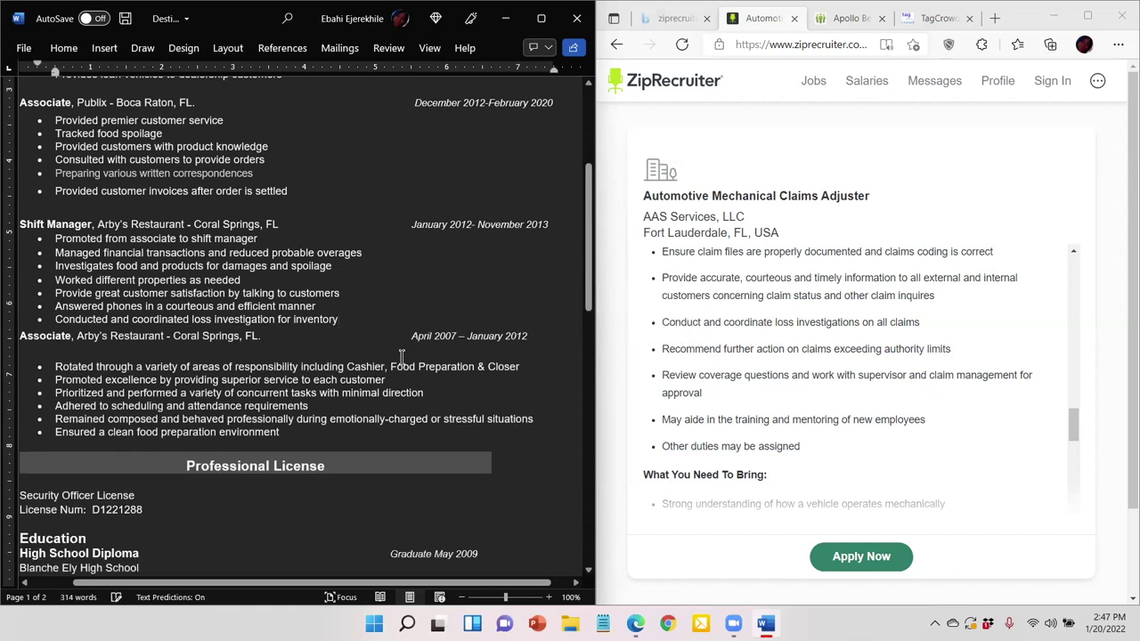
left_click(90, 294)
type("d")
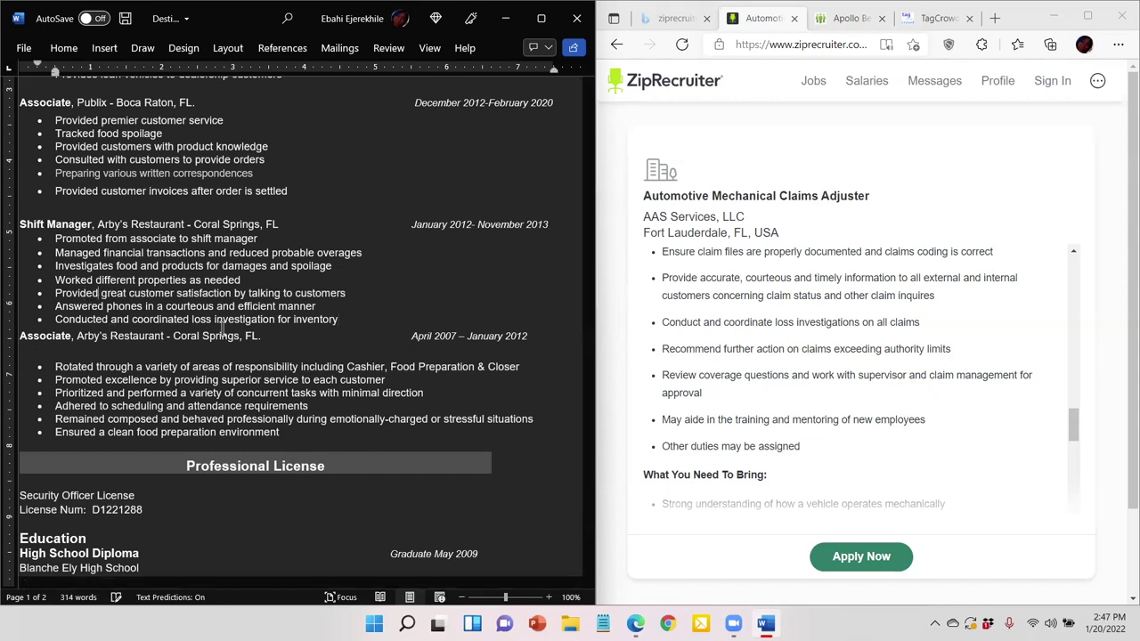
Remove the blank line under Associate and fit both Arby's date ranges on one line.
left_click(43, 351)
key("Delete")
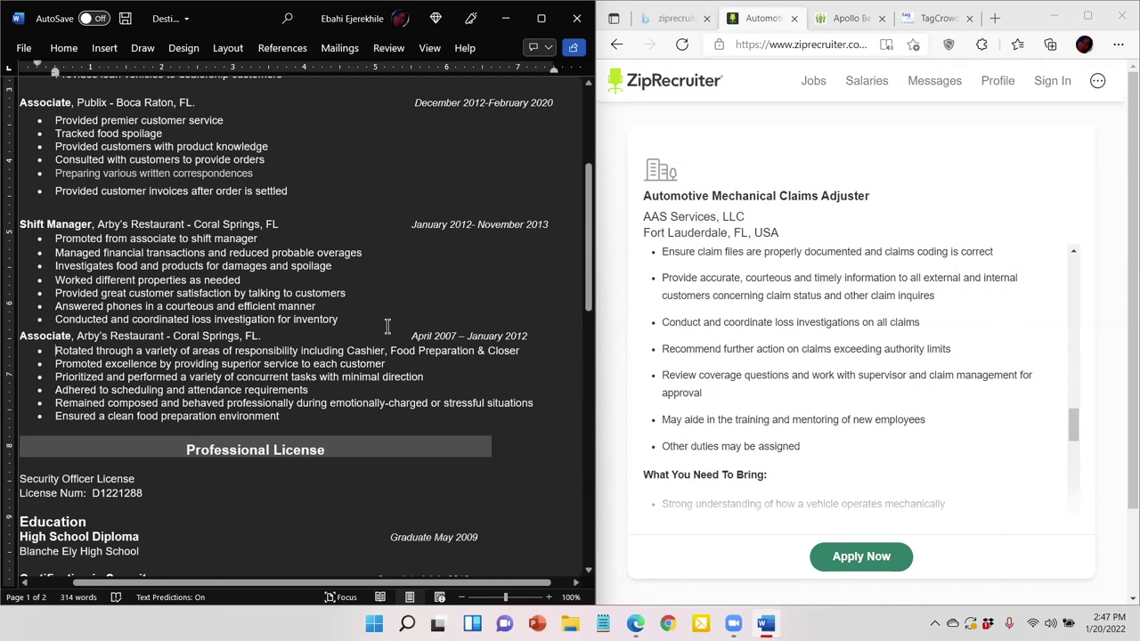
left_click(412, 336)
key("Tab")
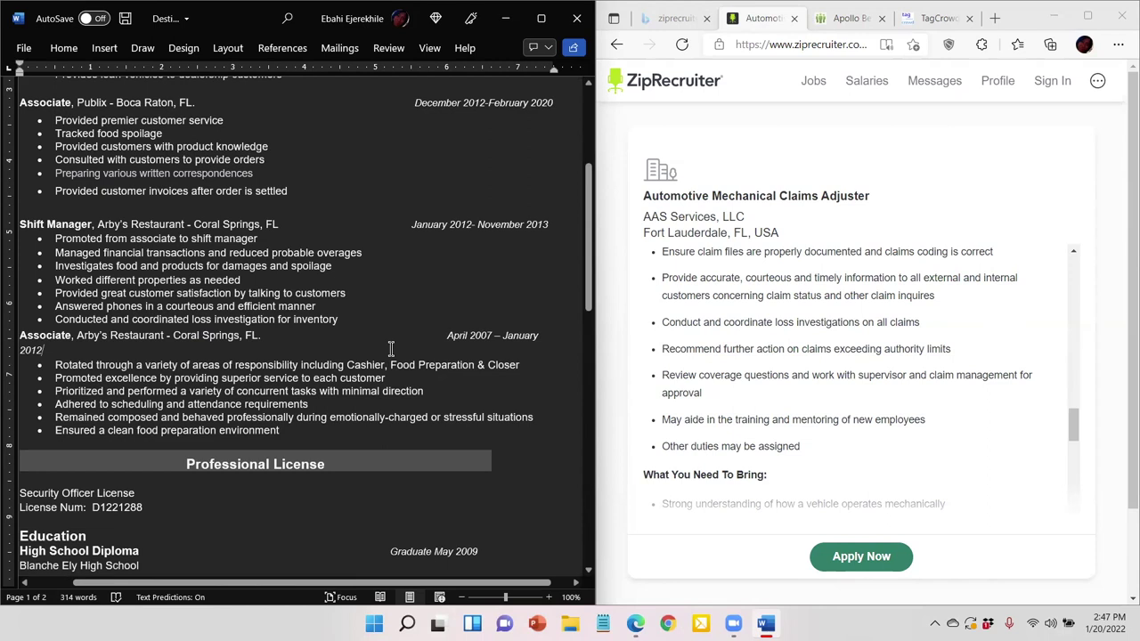
key("BackSpace")
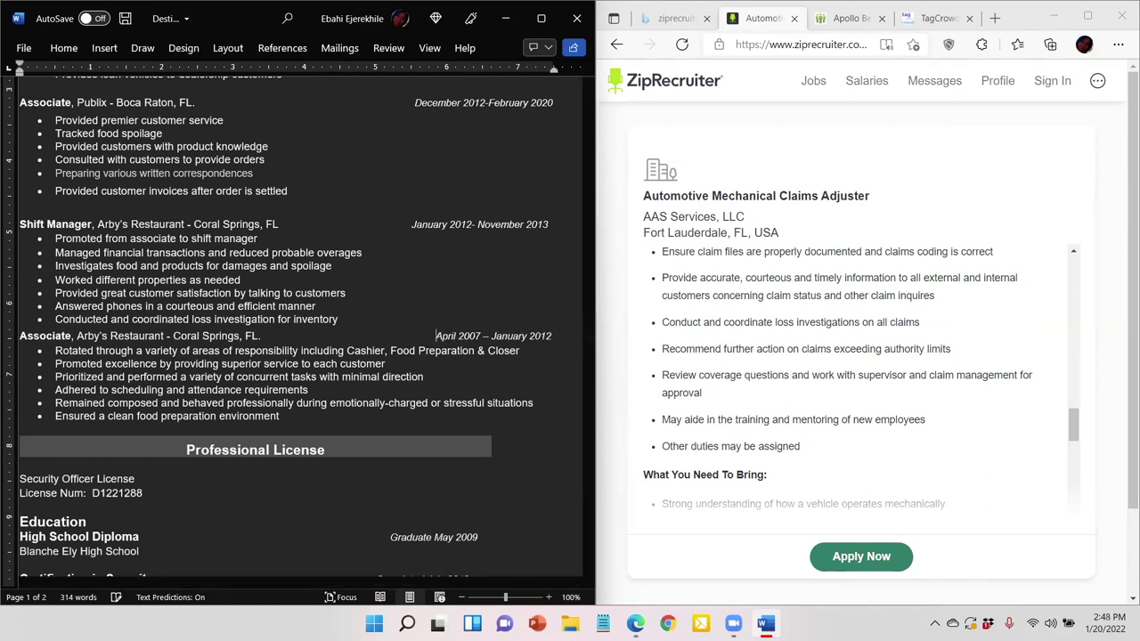
left_click(415, 223)
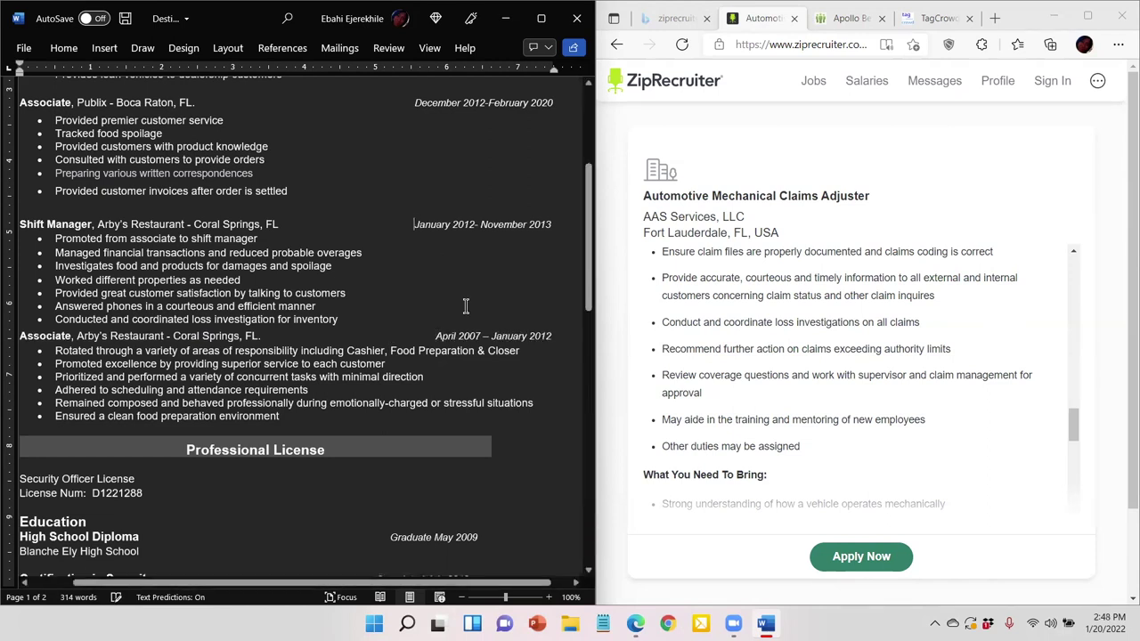
key("BackSpace")
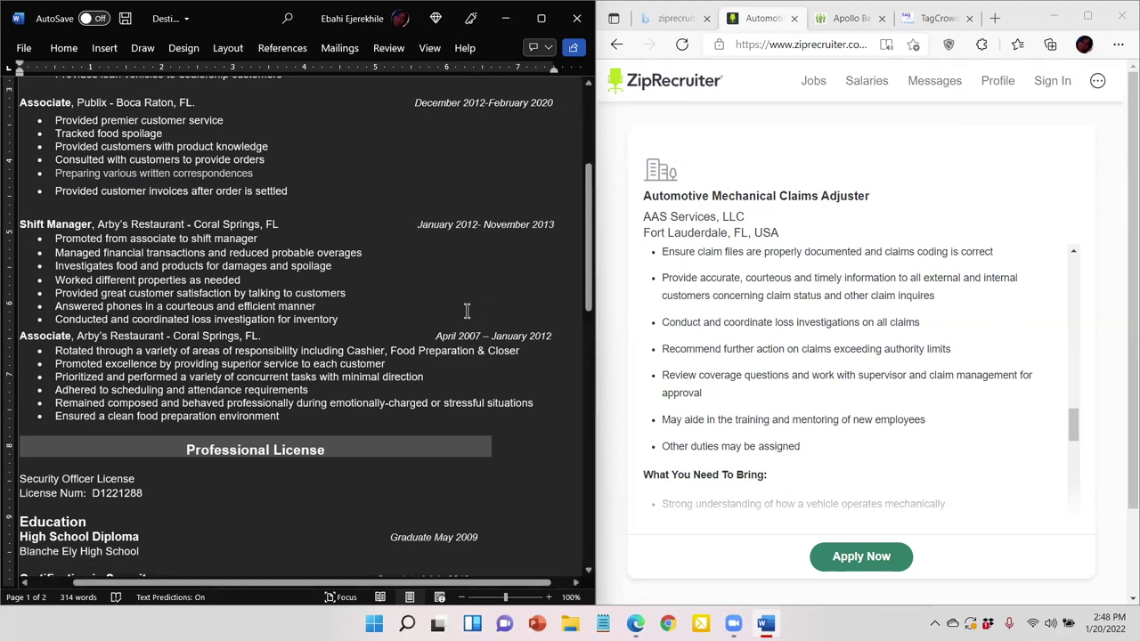
Delete the blank line above the Shift Manager heading.
scroll(463, 312, "up", 1)
scroll(223, 297, "down", 7)
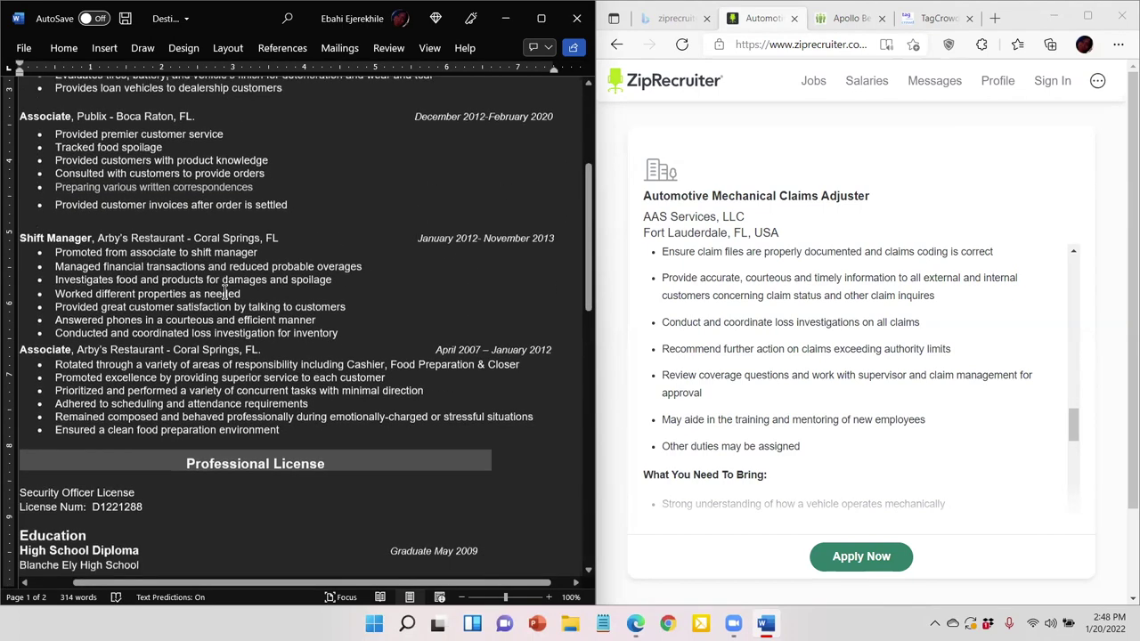
scroll(224, 289, "up", 4)
scroll(224, 288, "up", 4)
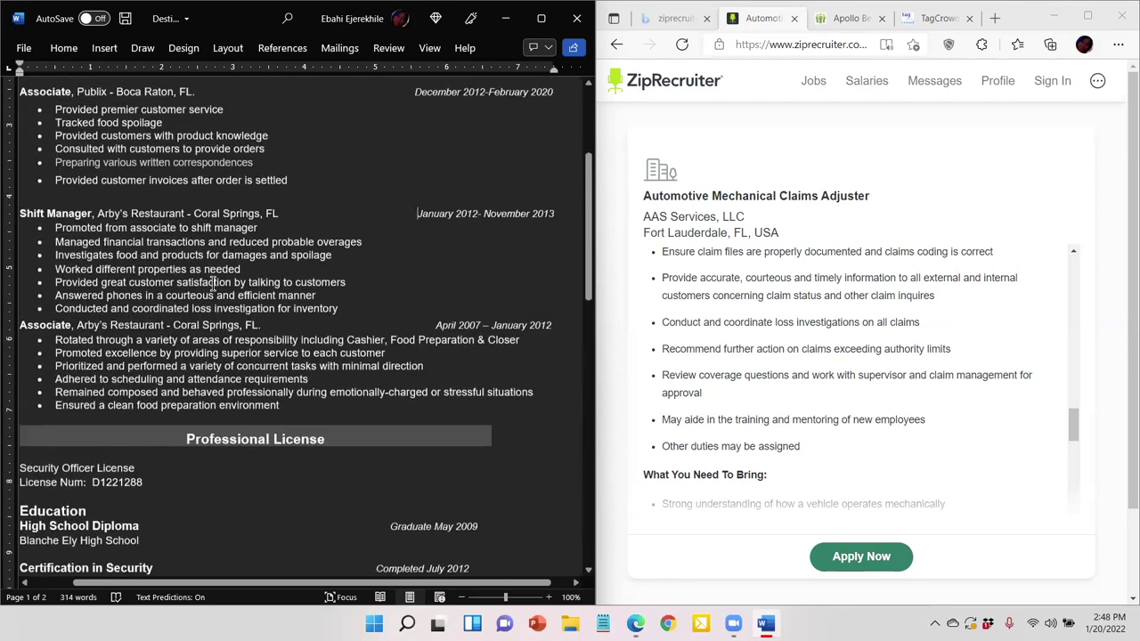
scroll(193, 279, "down", 7)
scroll(191, 277, "down", 3)
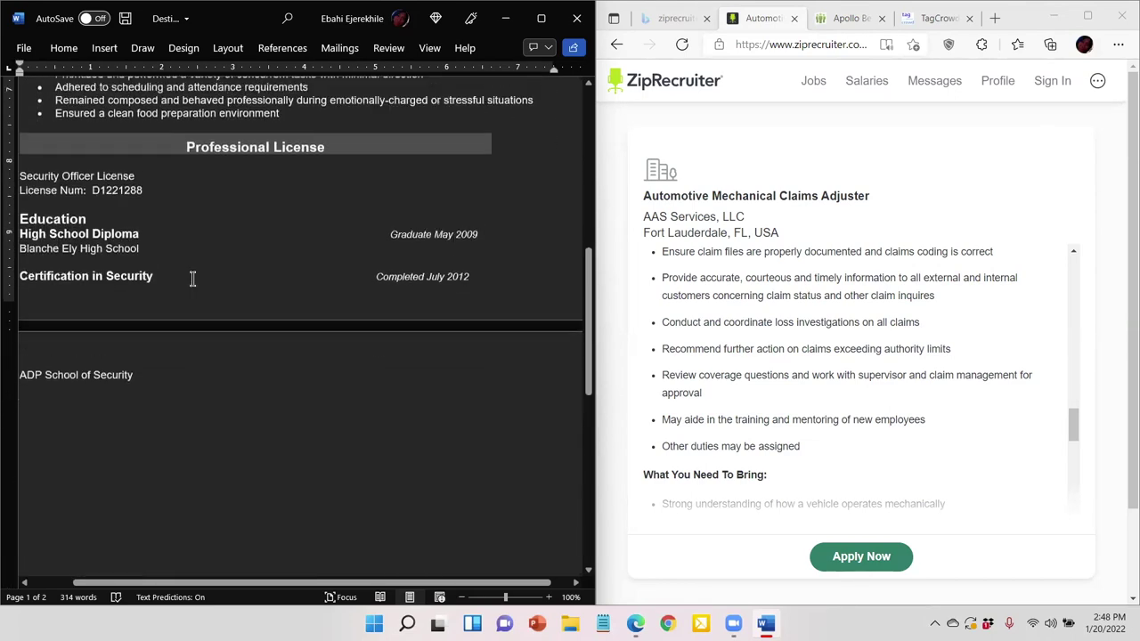
scroll(191, 277, "up", 7)
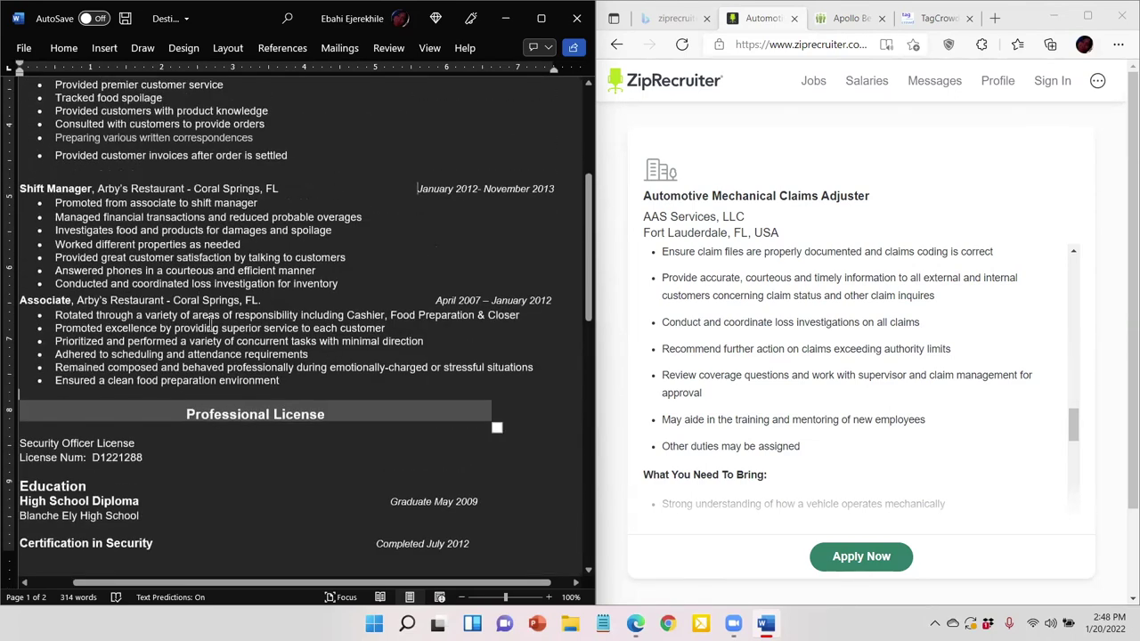
left_click_drag(146, 316, 285, 382)
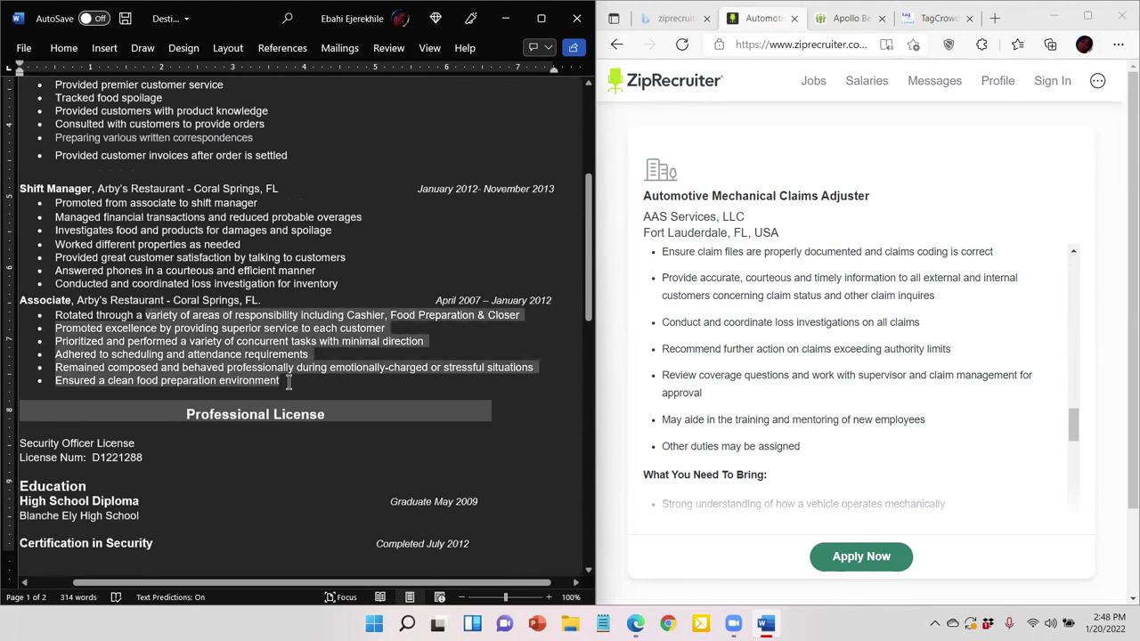
left_click(314, 383)
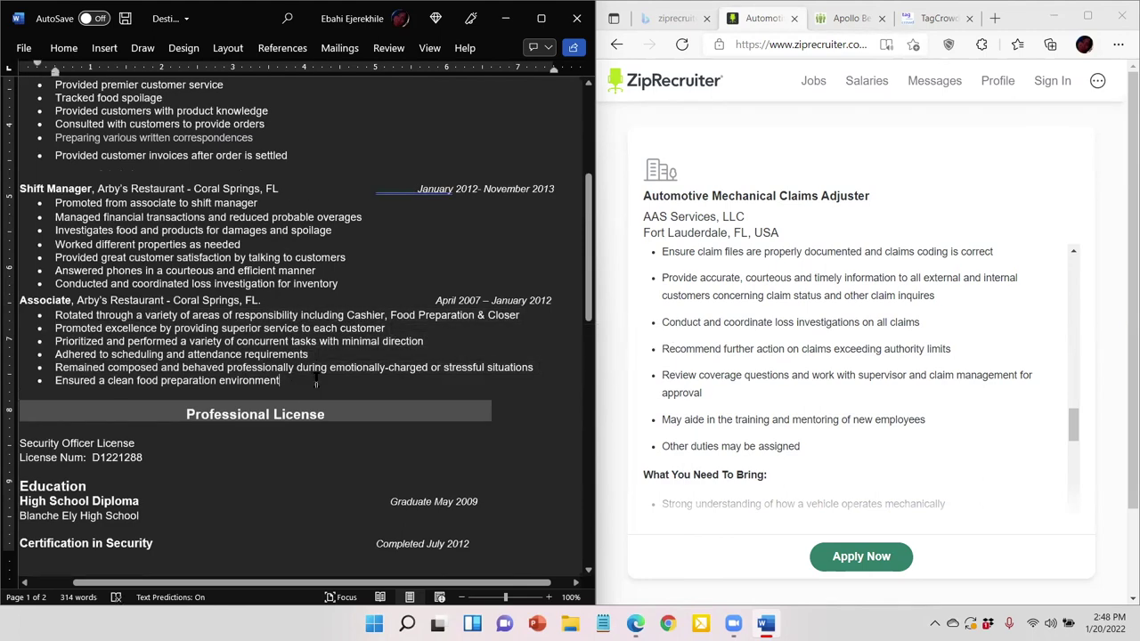
scroll(316, 380, "up", 5)
left_click(132, 348)
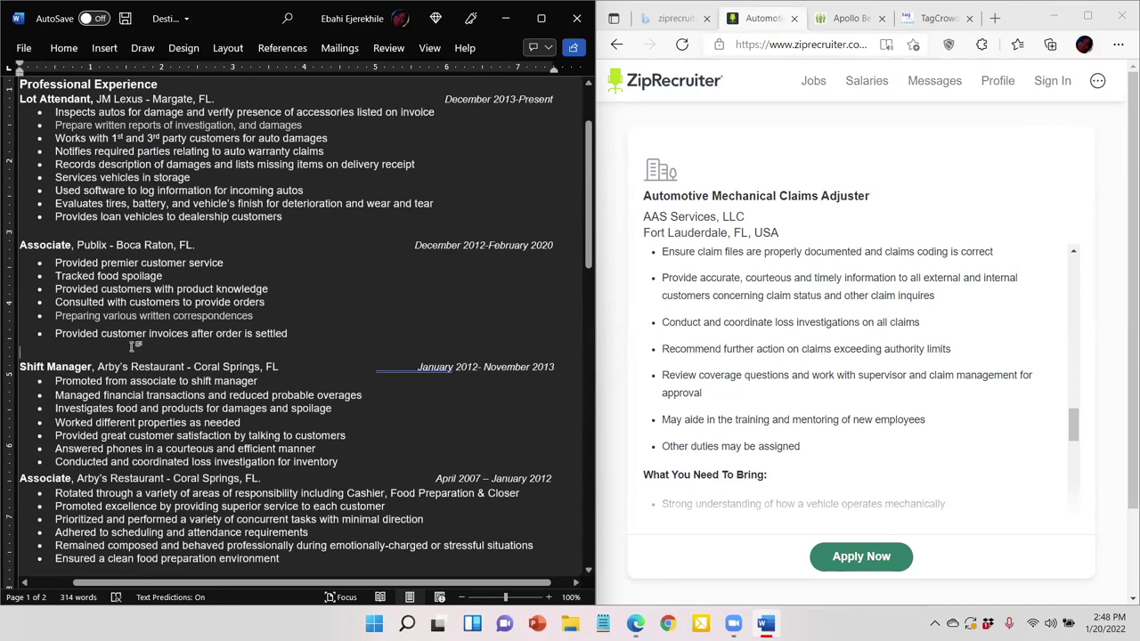
key("BackSpace")
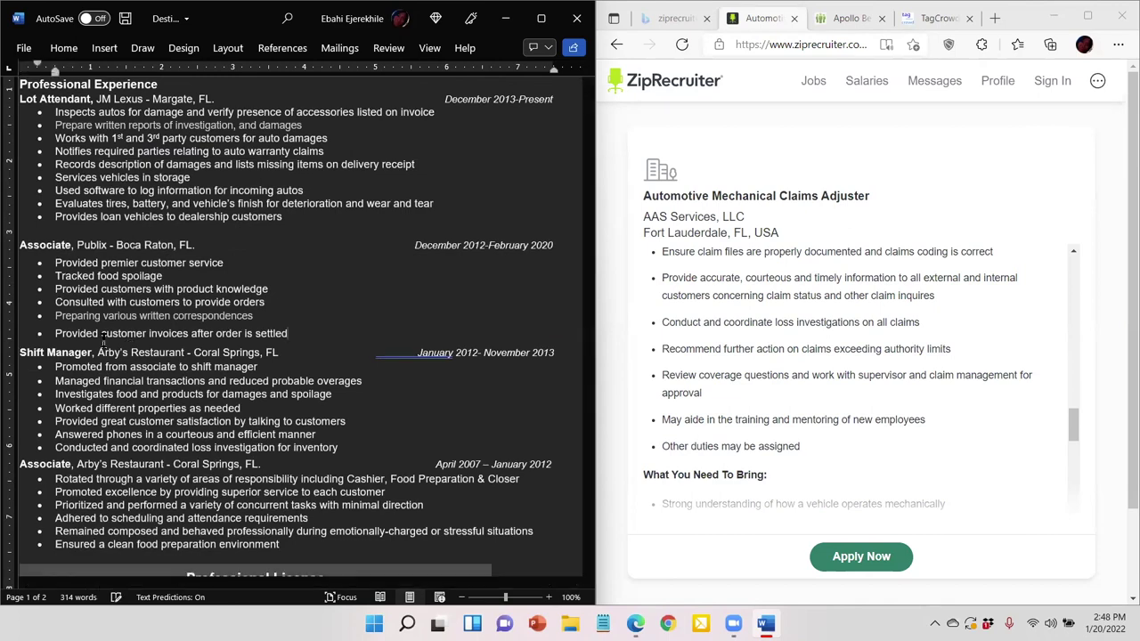
Remove the empty second page so the resume is one page.
scroll(102, 339, "down", 12)
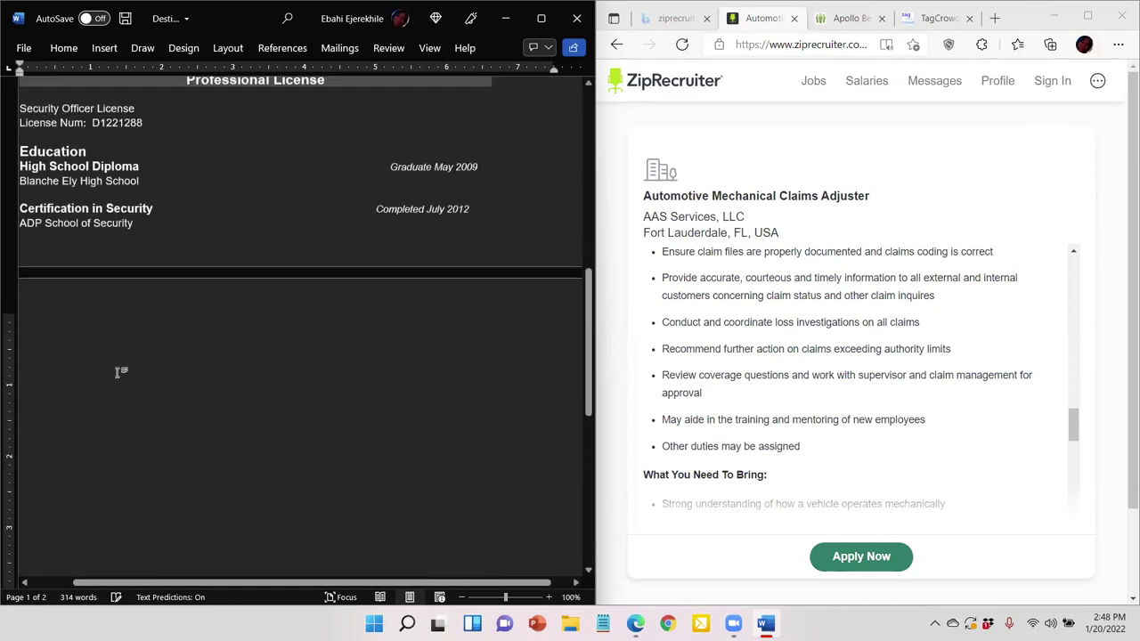
left_click(121, 373)
key("BackSpace")
scroll(122, 402, "up", 2)
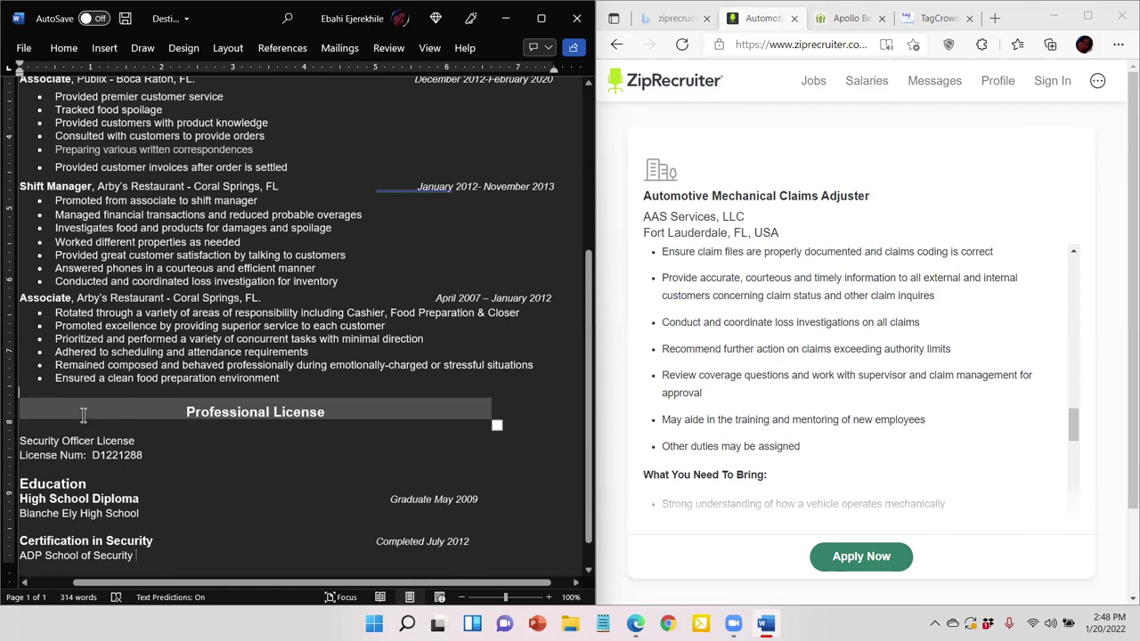
Move the Education heading above the license lines and delete the Professional License heading.
double_click(83, 484)
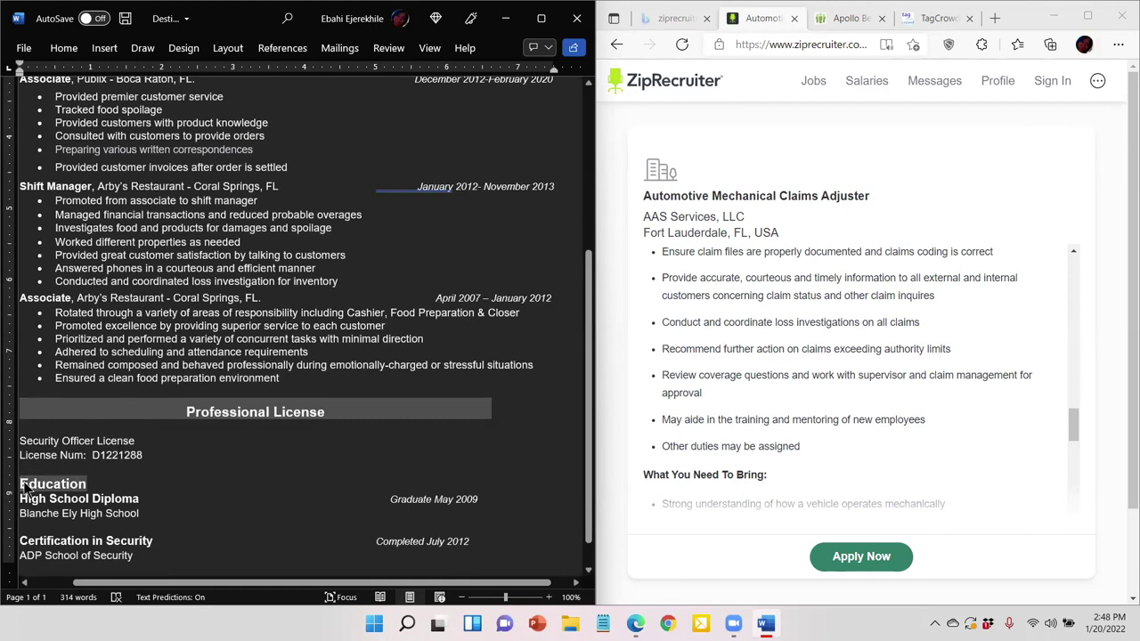
left_click_drag(27, 486, 24, 427)
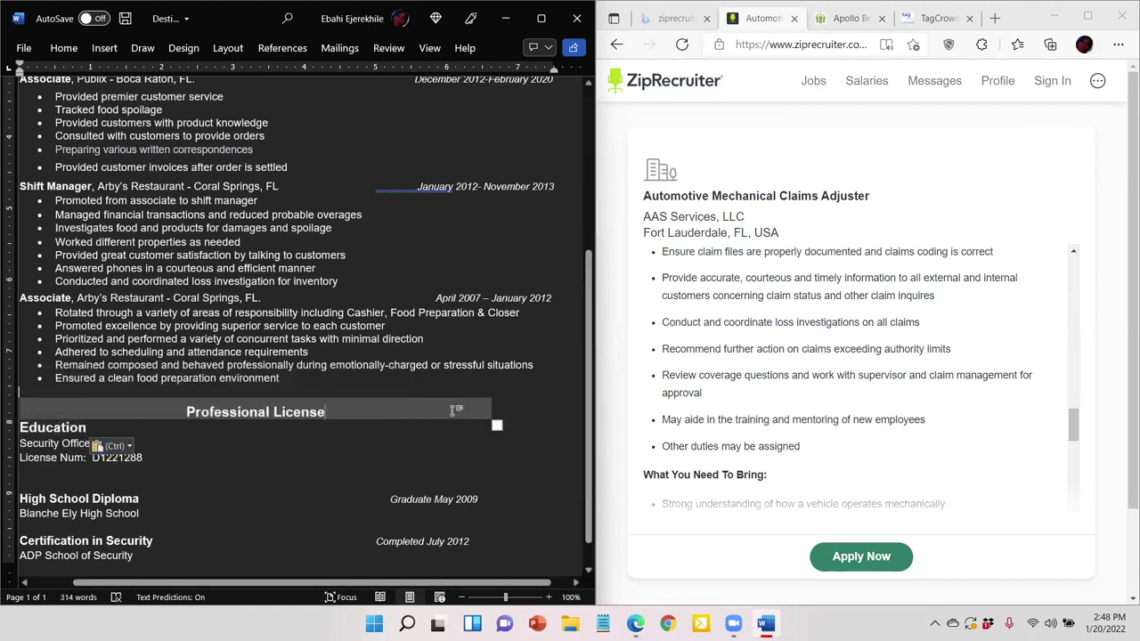
key("Delete")
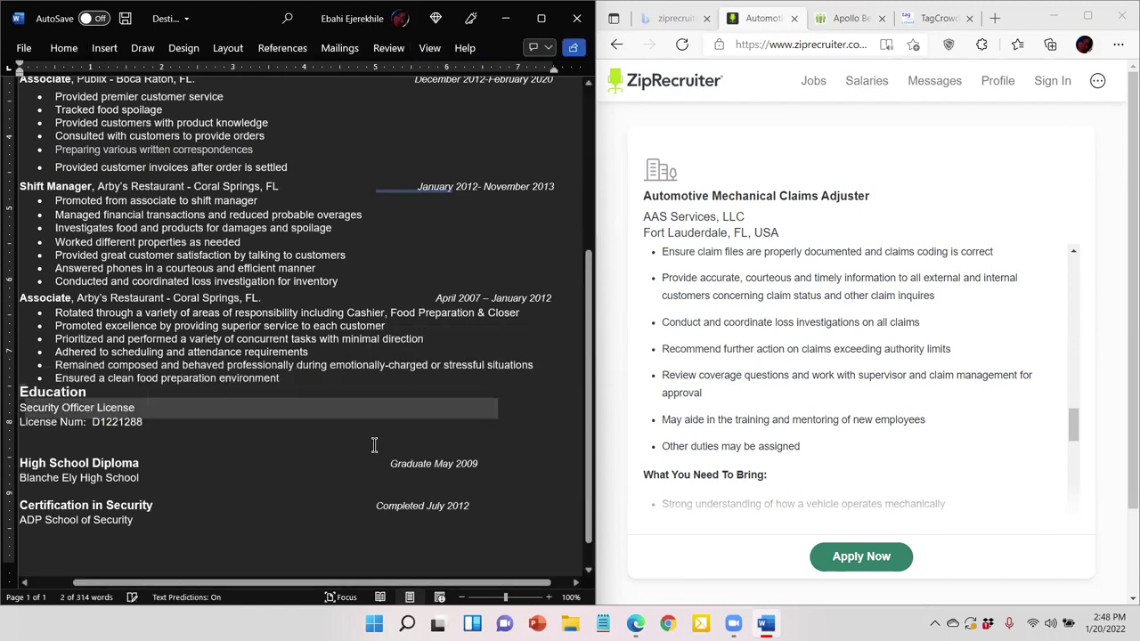
key("Return")
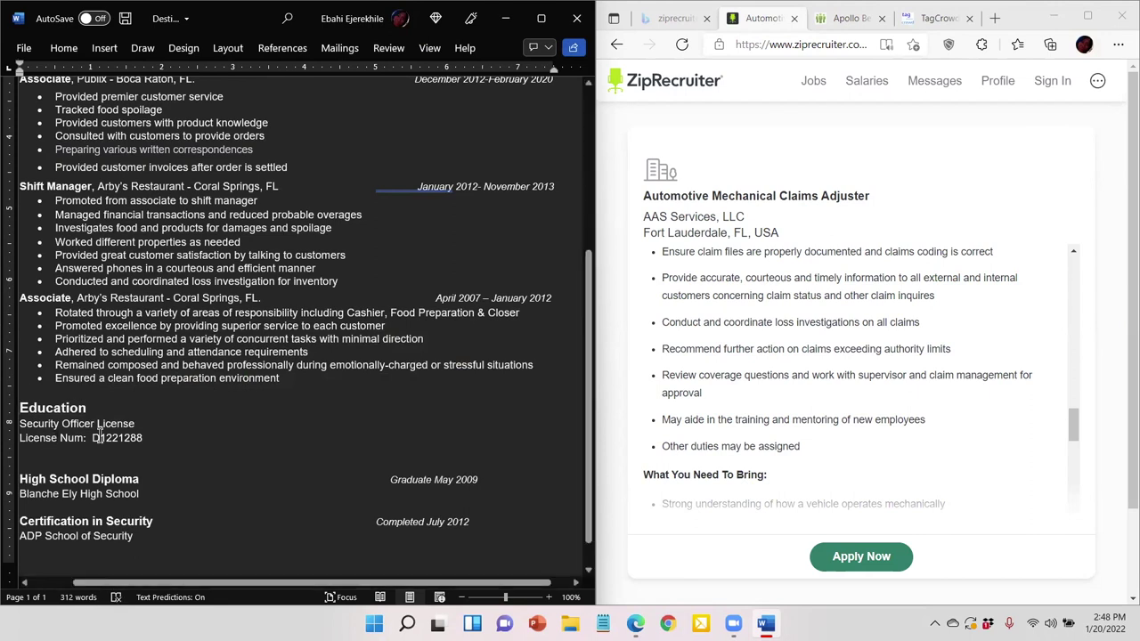
left_click_drag(143, 438, 32, 430)
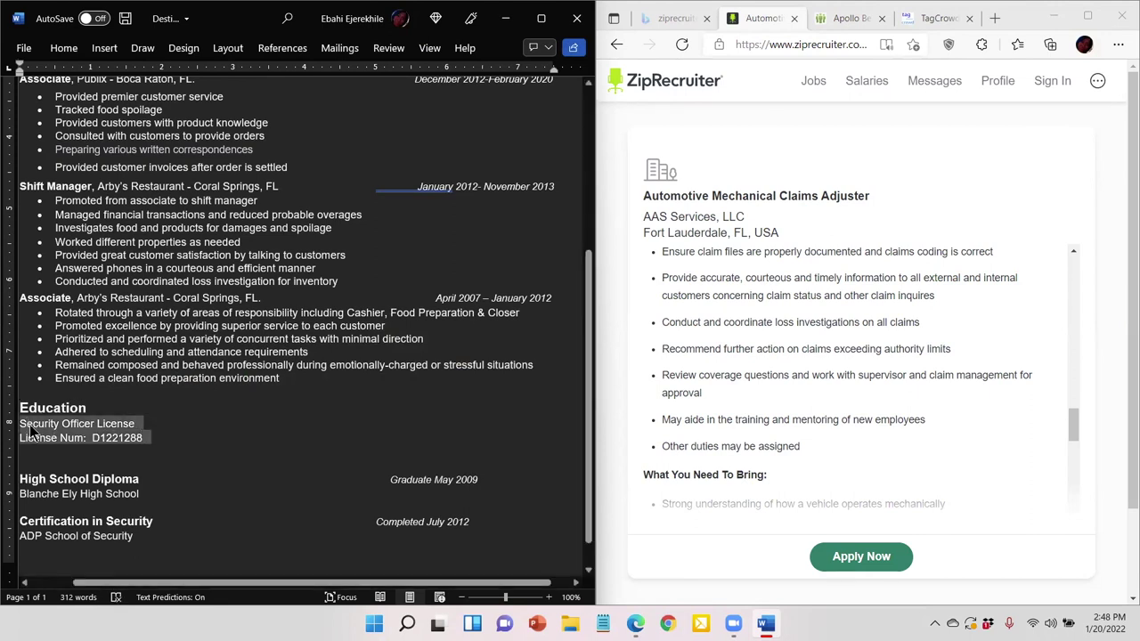
left_click(148, 459)
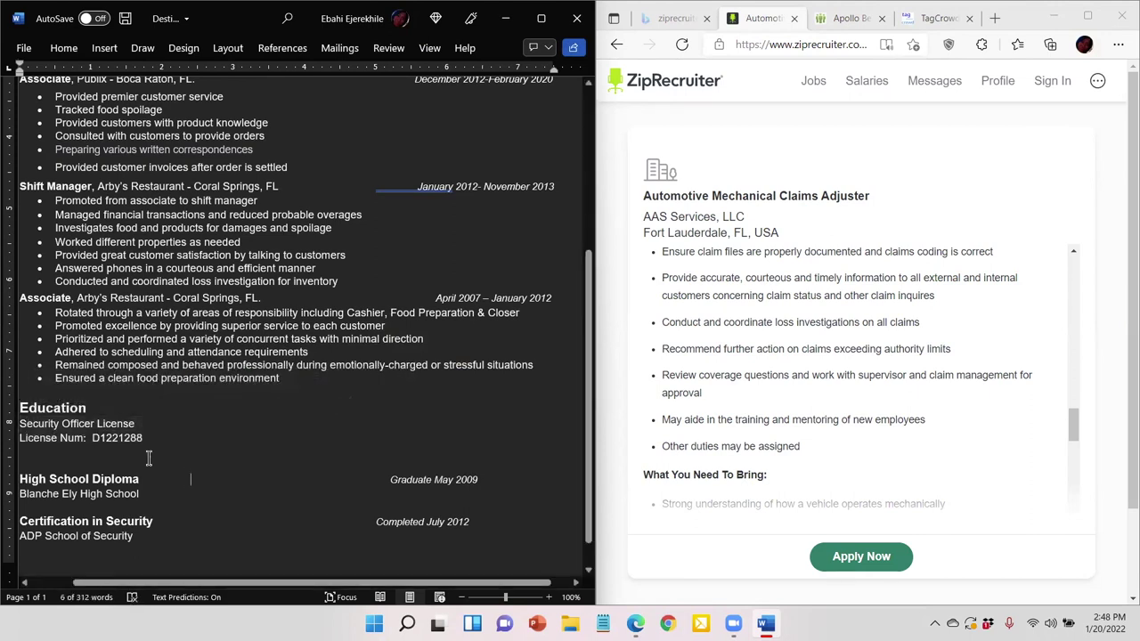
Replace 'Security Officer' with 'Claims Adjuster' so the line reads Claims Adjuster License.
left_click_drag(97, 423, 9, 425)
type("Adj")
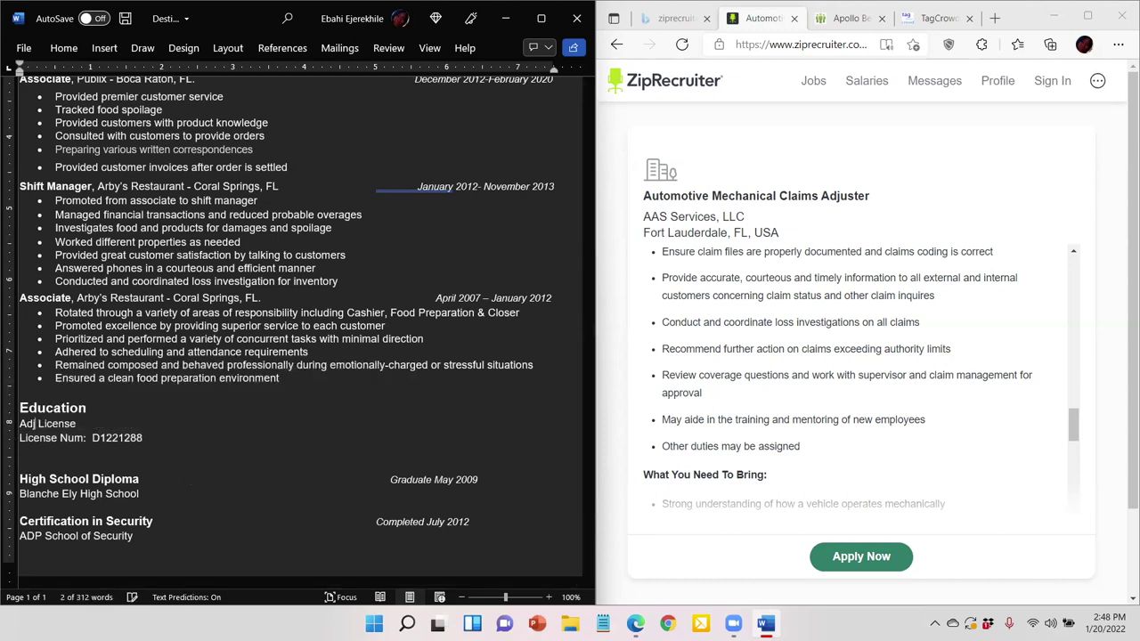
key("BackSpace")
key("BackSpace")
key("BackSpace")
type("Claims Adjus")
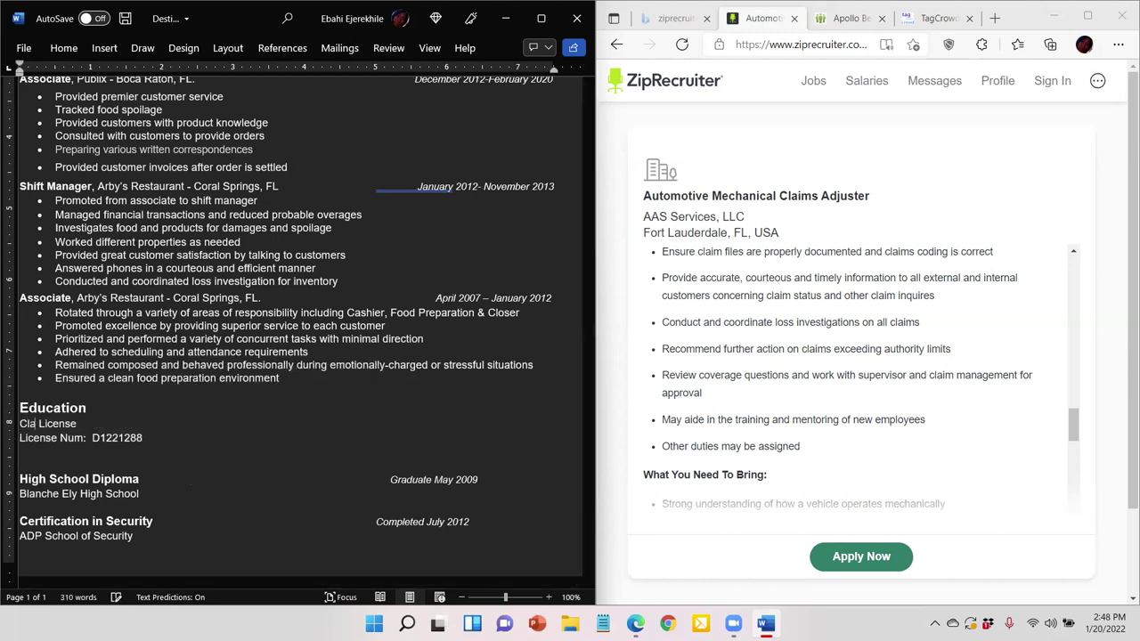
type("ter")
left_click(169, 424)
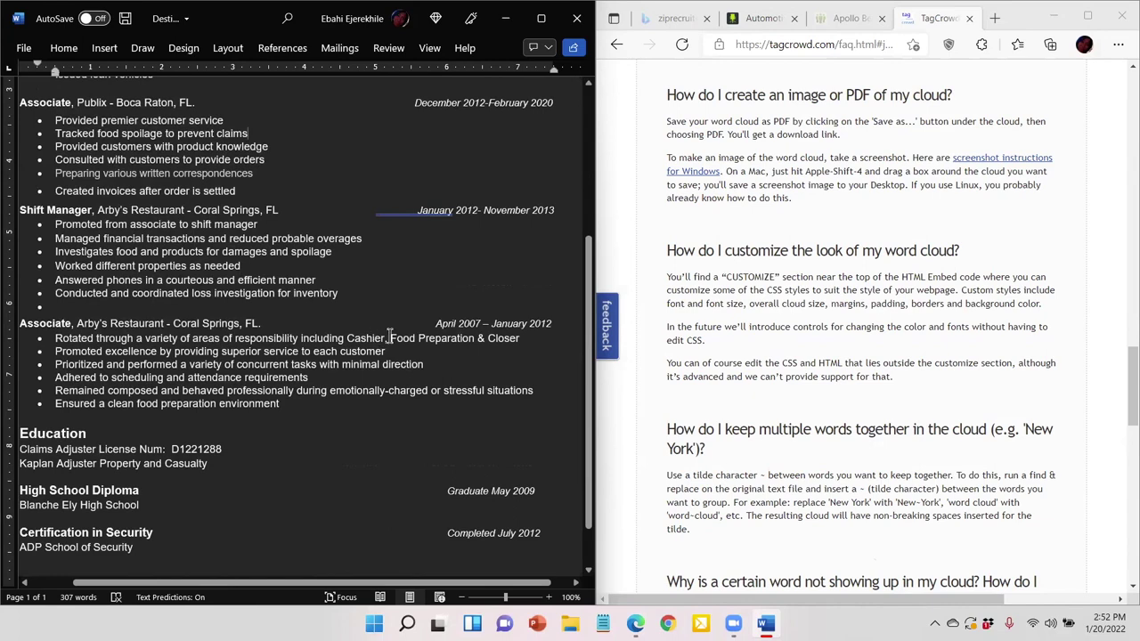
Replace 'Food' with 'Prodcut' in the first Arby's bullet and delete the 'Rotated through a variety' bullet.
double_click(391, 337)
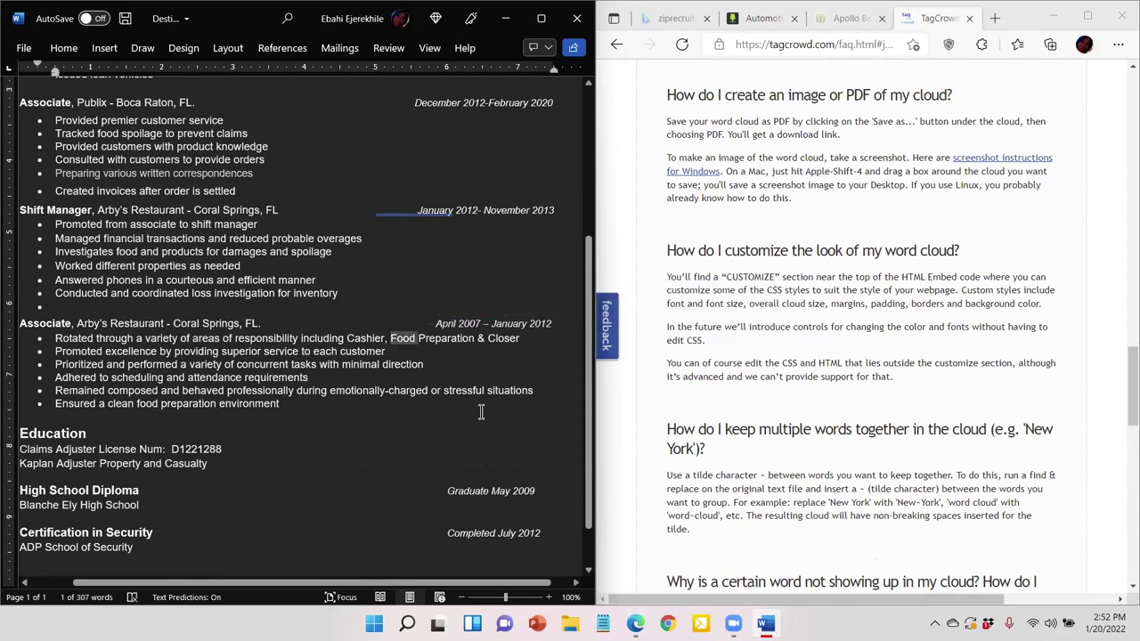
type("Prodcu")
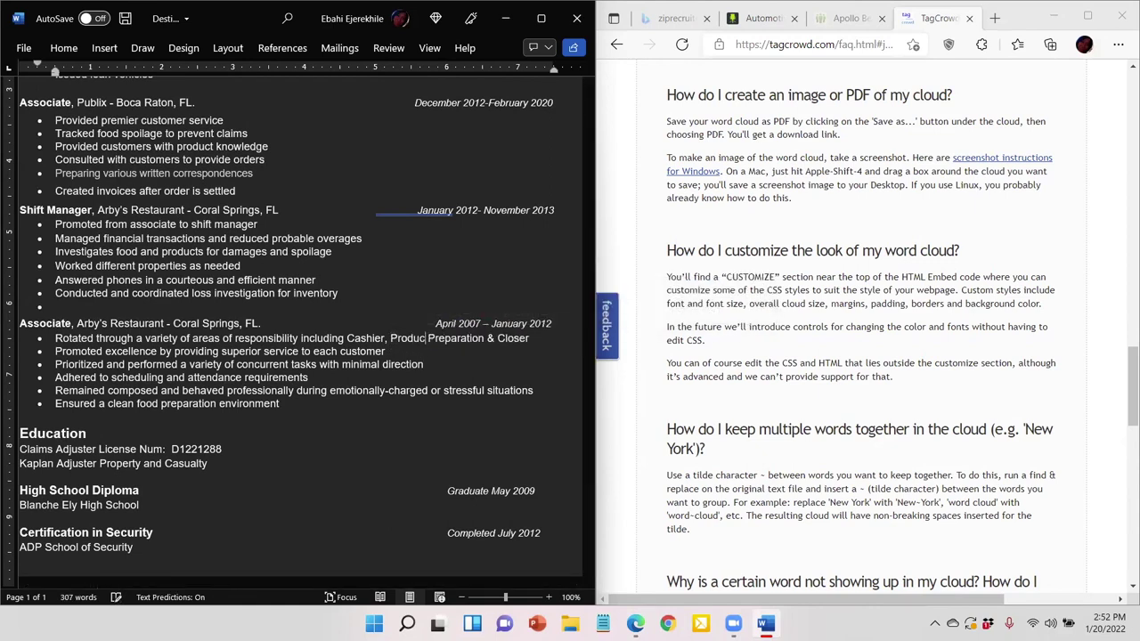
type("t")
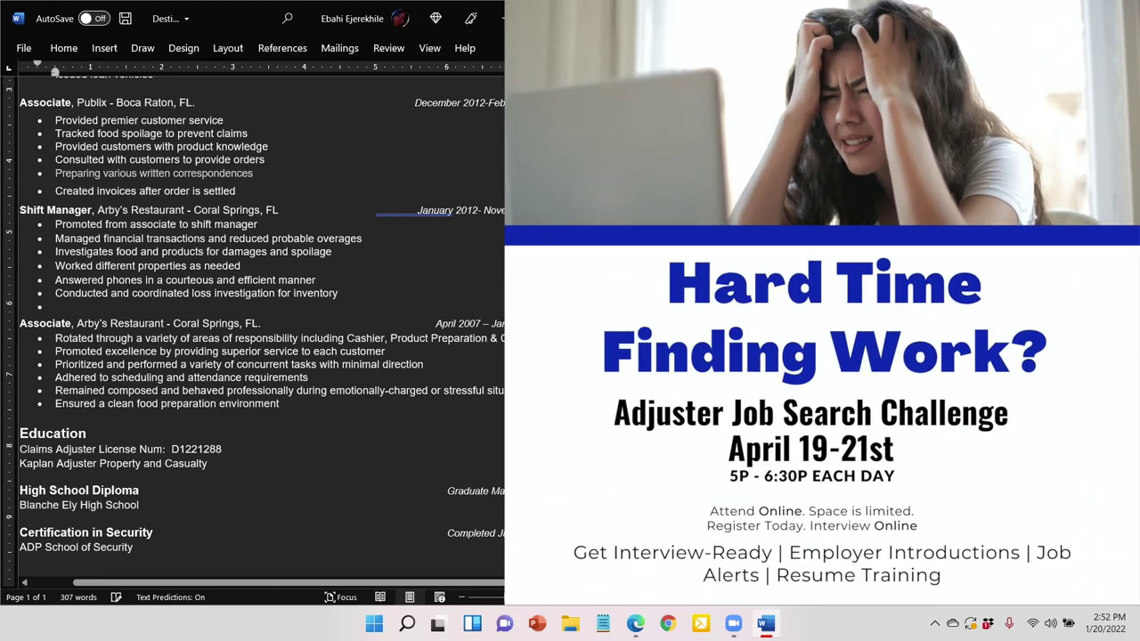
key("shift+Down")
key("Delete")
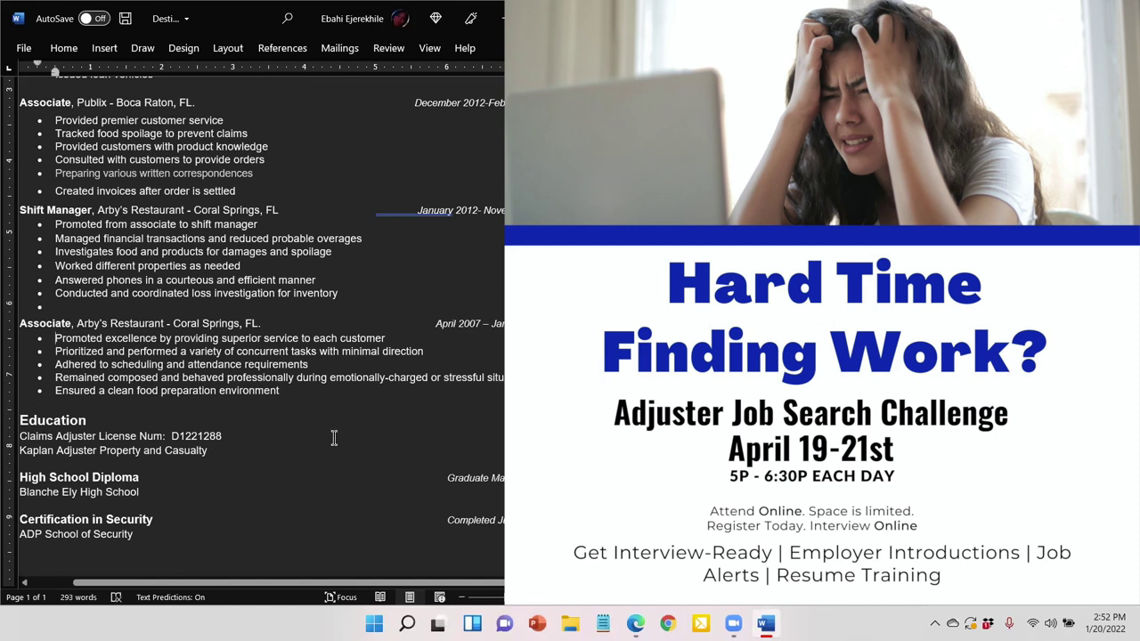
Delete the 'Ensured a clean food preparation environment' bullet, leaving four Arby's Associate bullets.
scroll(334, 438, "up", 1)
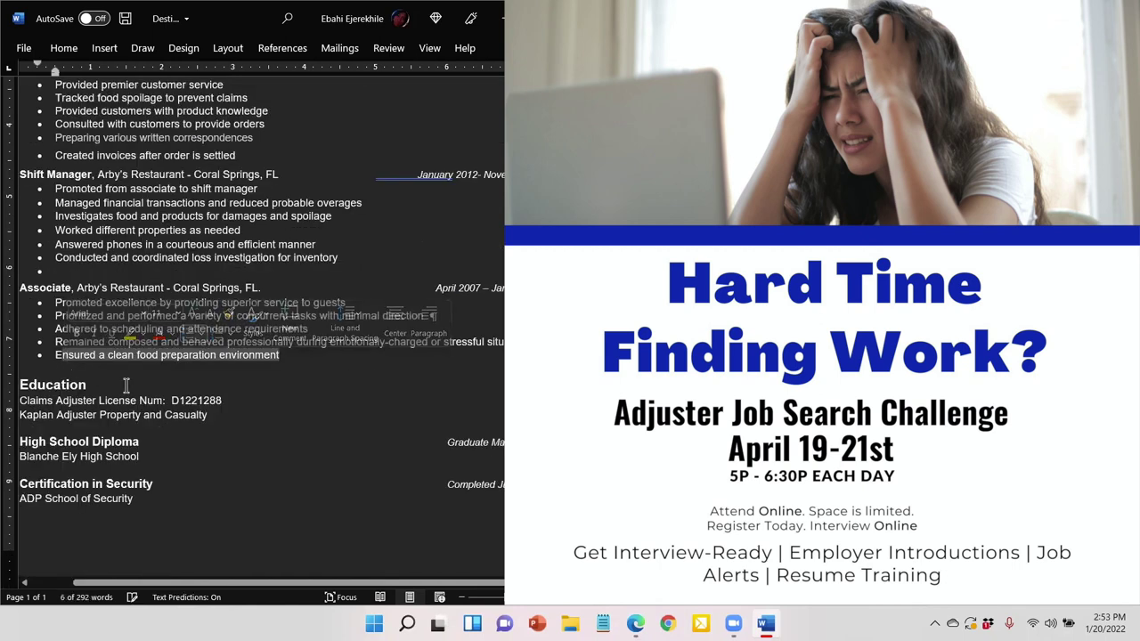
key("BackSpace")
key("BackSpace")
key("BackSpace")
key("BackSpace")
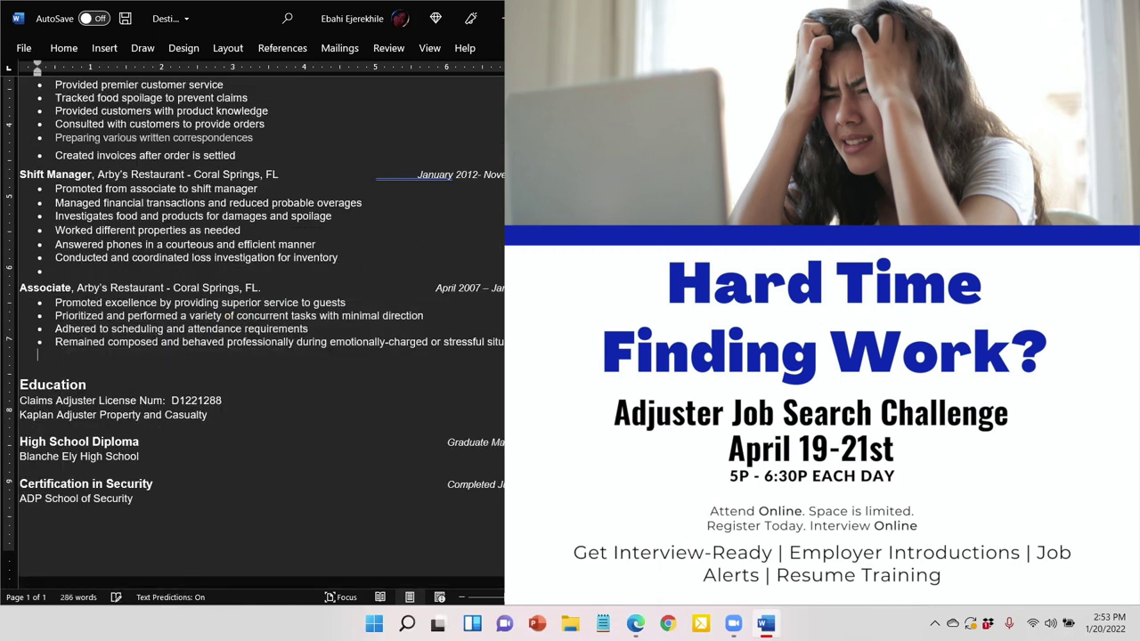
scroll(173, 394, "up", 5)
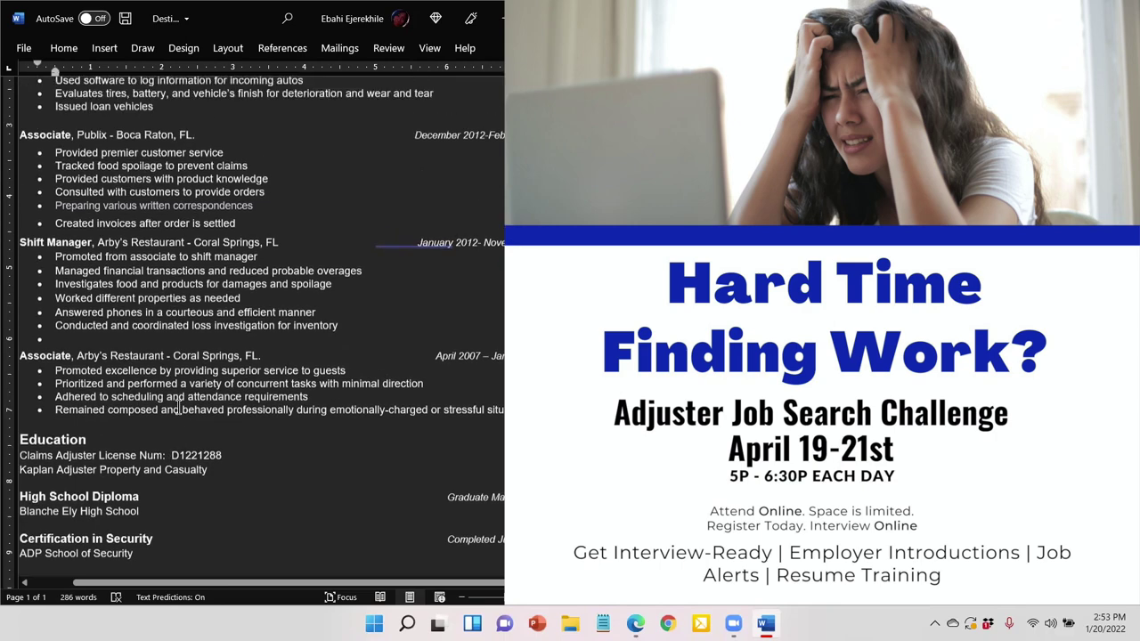
scroll(226, 322, "down", 6)
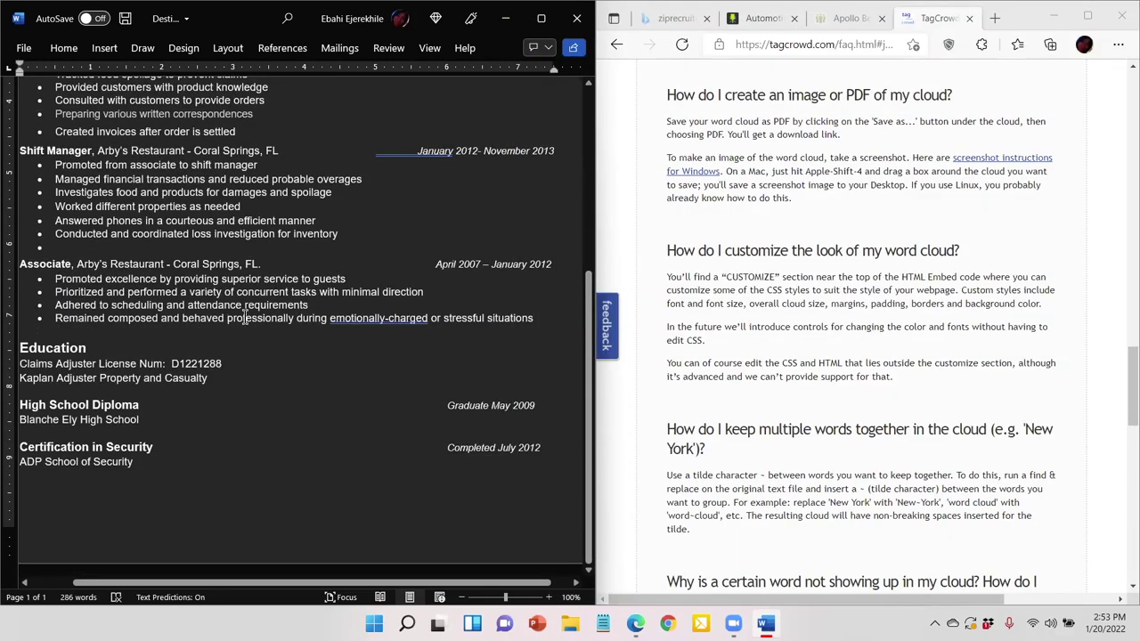
double_click(246, 318)
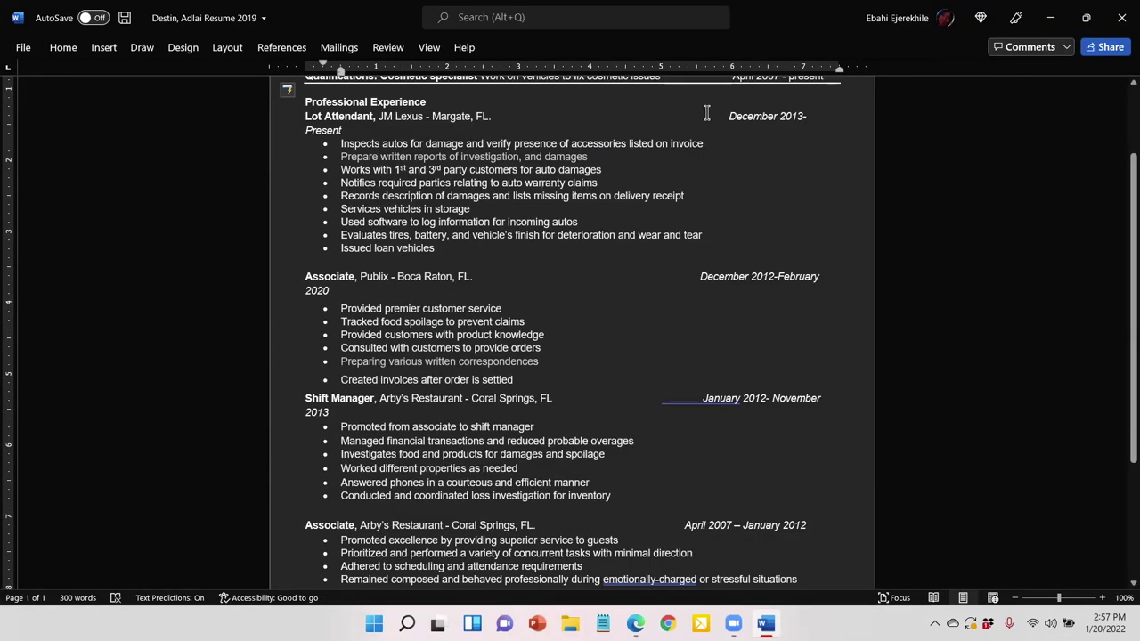
Remove extra spacing so the Publix dates, including 2020, fit on one line.
left_click(724, 116)
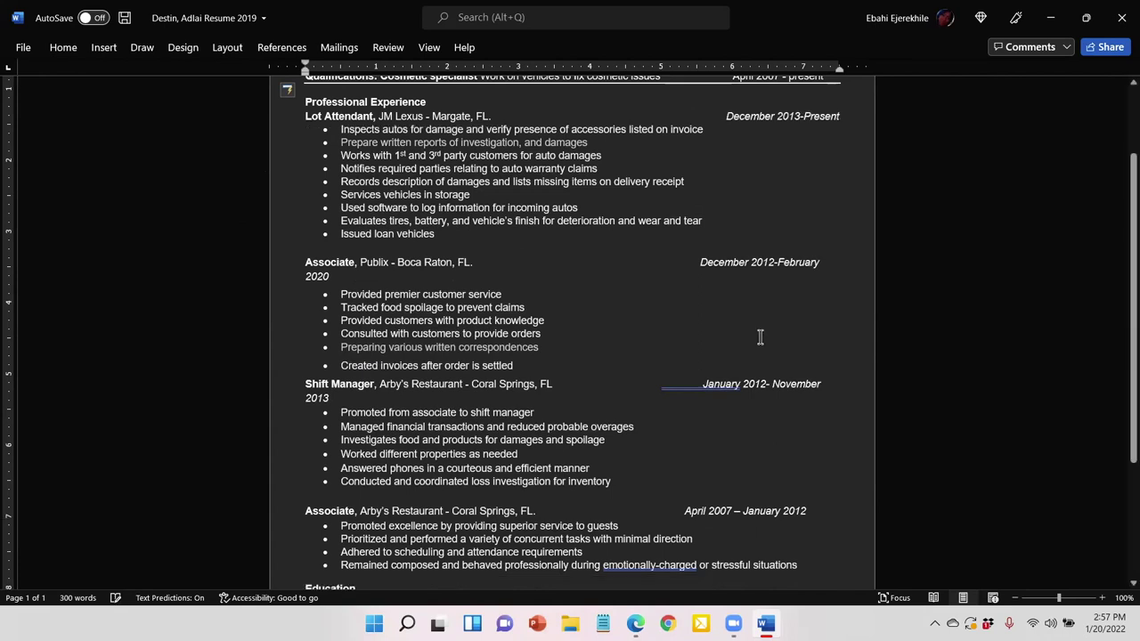
left_click(701, 262)
key("BackSpace")
key("BackSpace")
key("BackSpace")
key("BackSpace")
key("BackSpace")
key("BackSpace")
key("BackSpace")
key("BackSpace")
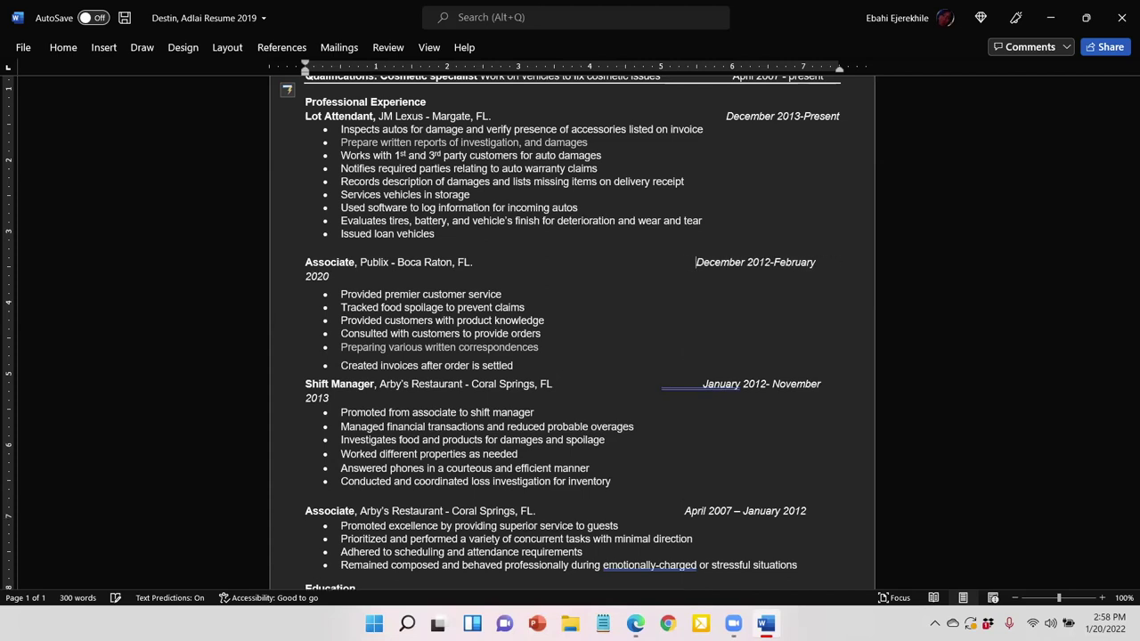
key("BackSpace")
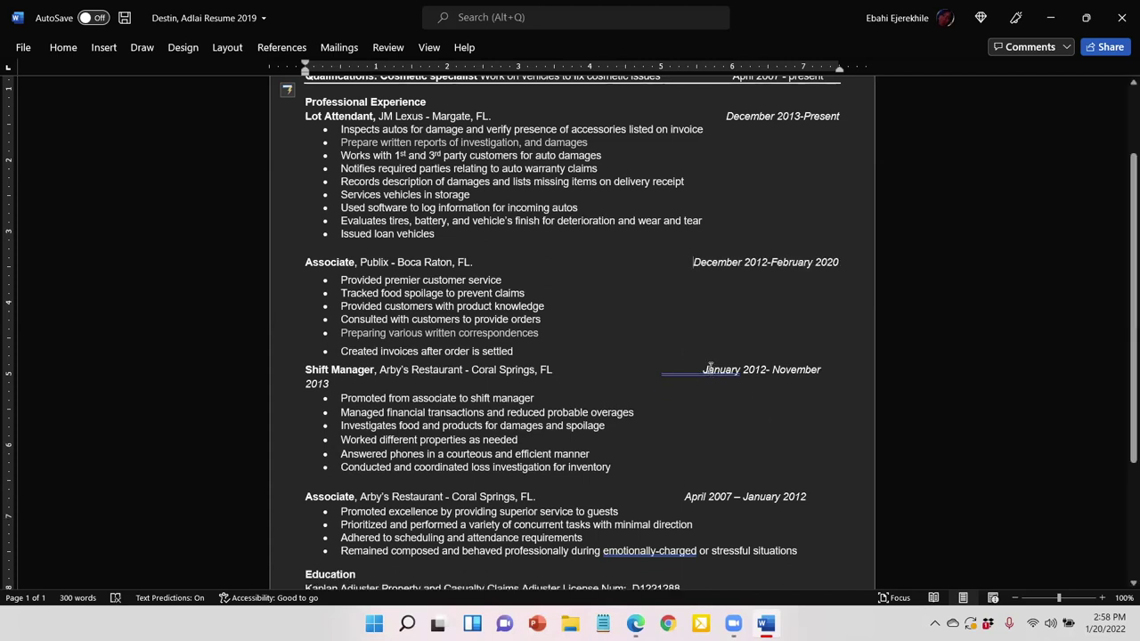
Correct spacing before the Arby's Shift Manager and Associate dates so each stays on one right-aligned line.
left_click(702, 364)
left_click(700, 460)
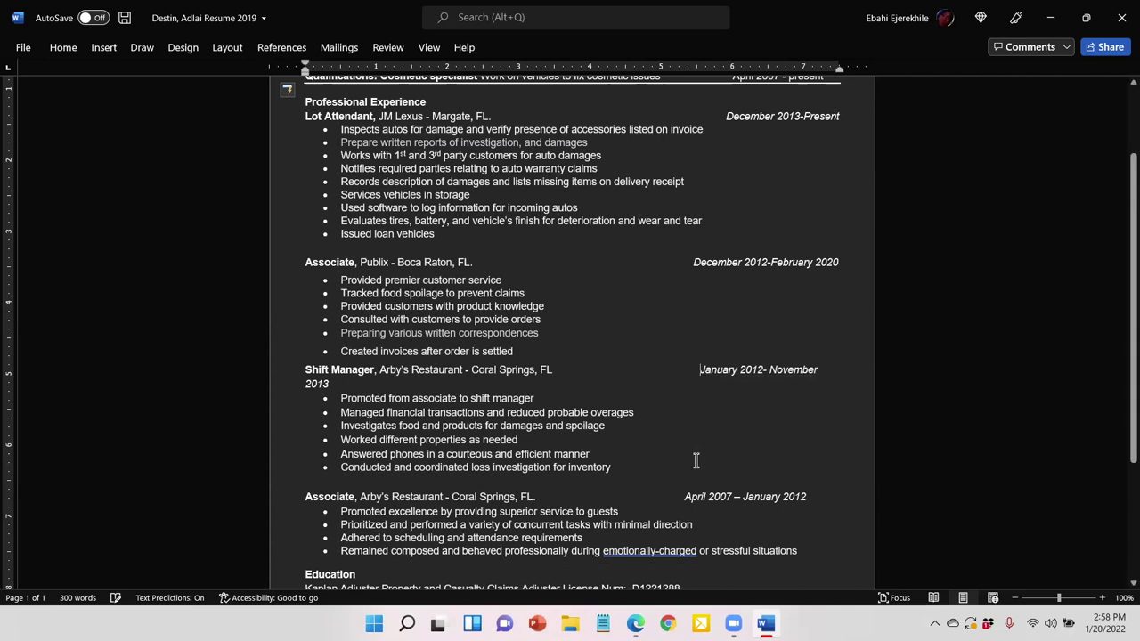
key("BackSpace")
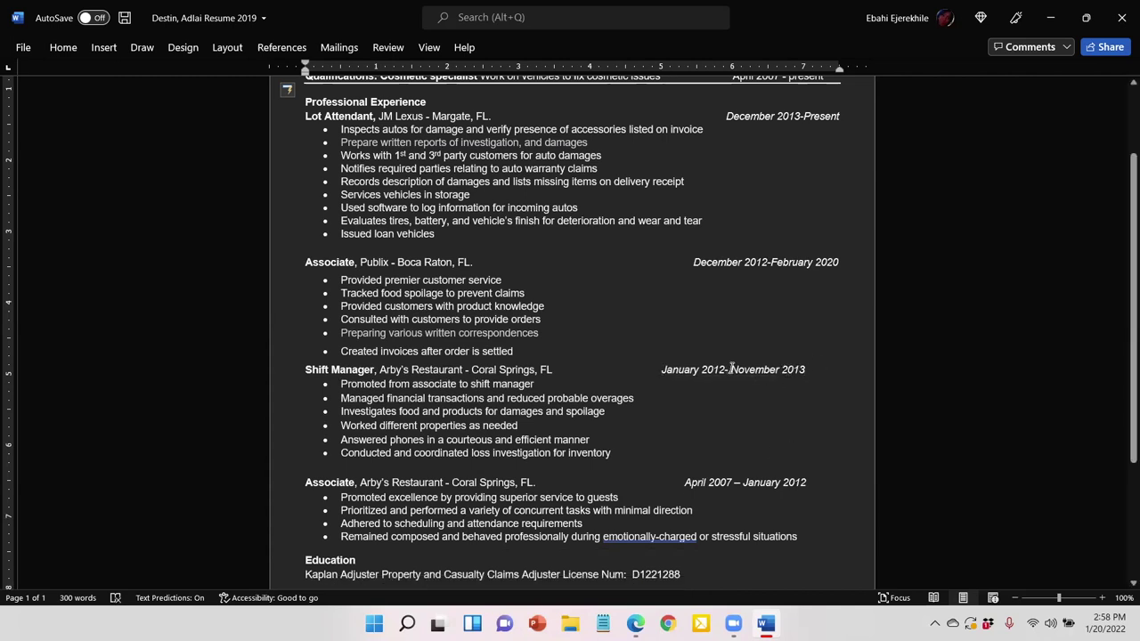
left_click(660, 369)
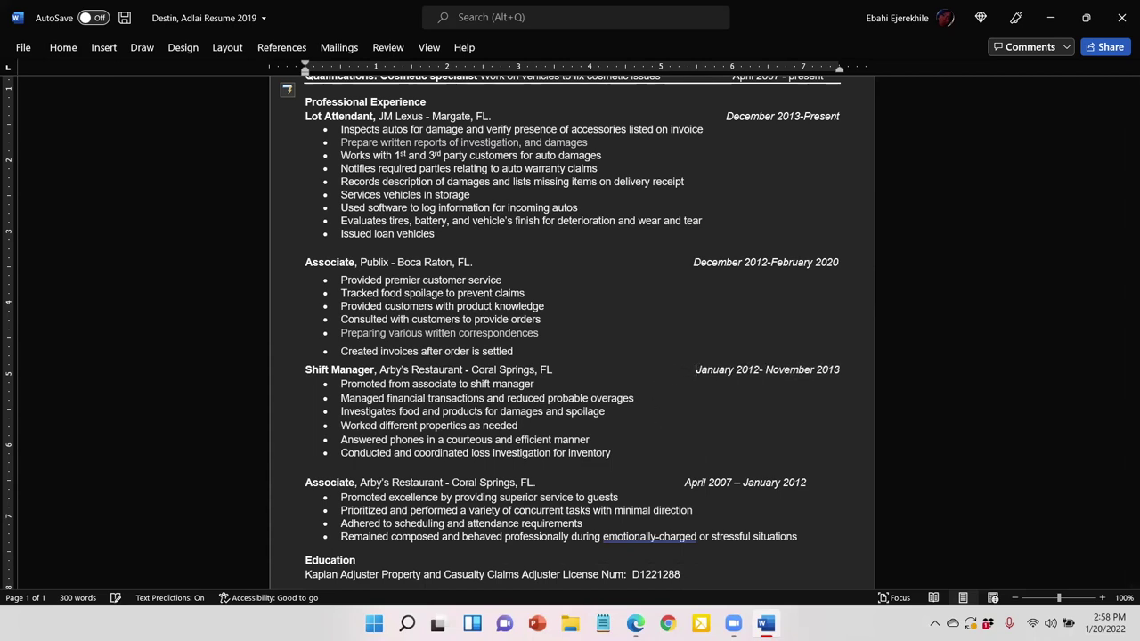
key("BackSpace")
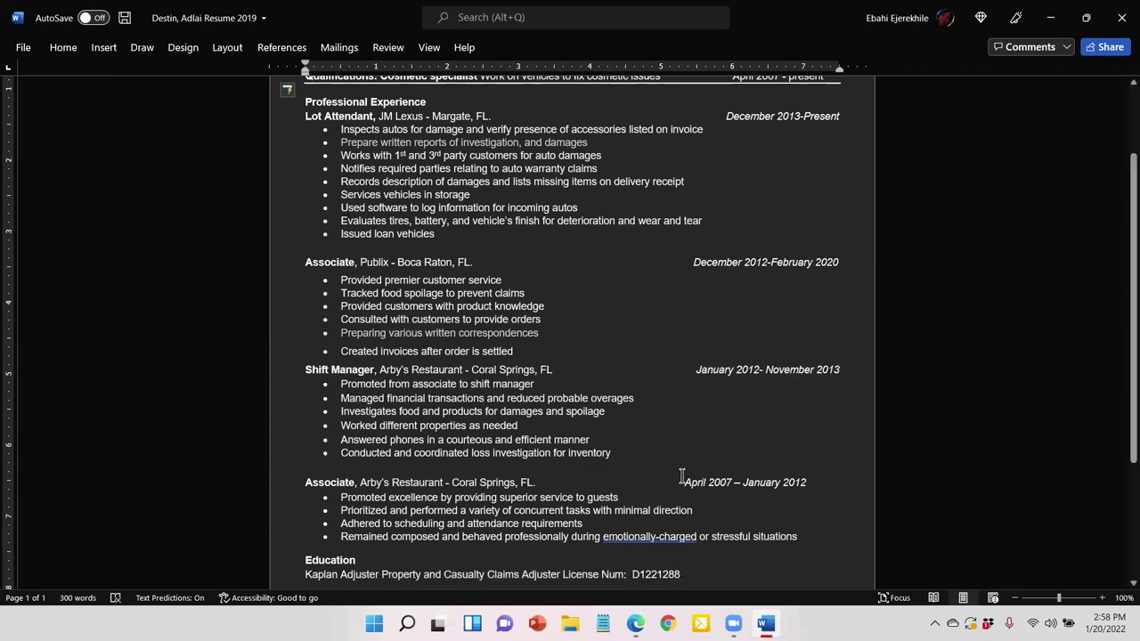
left_click(683, 482)
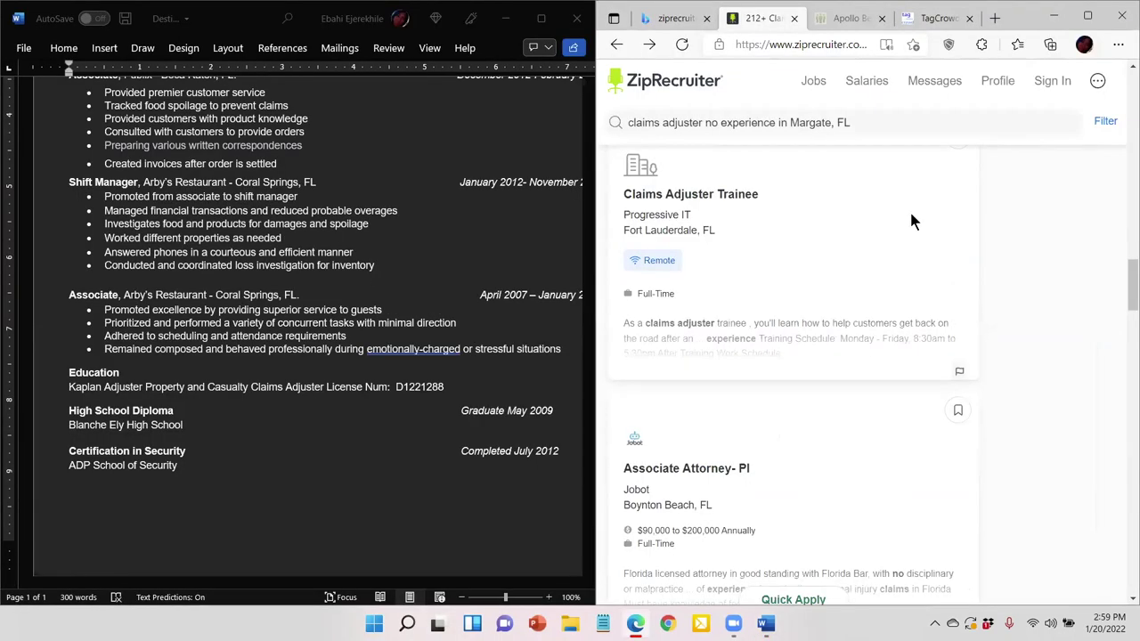
scroll(911, 221, "down", 4)
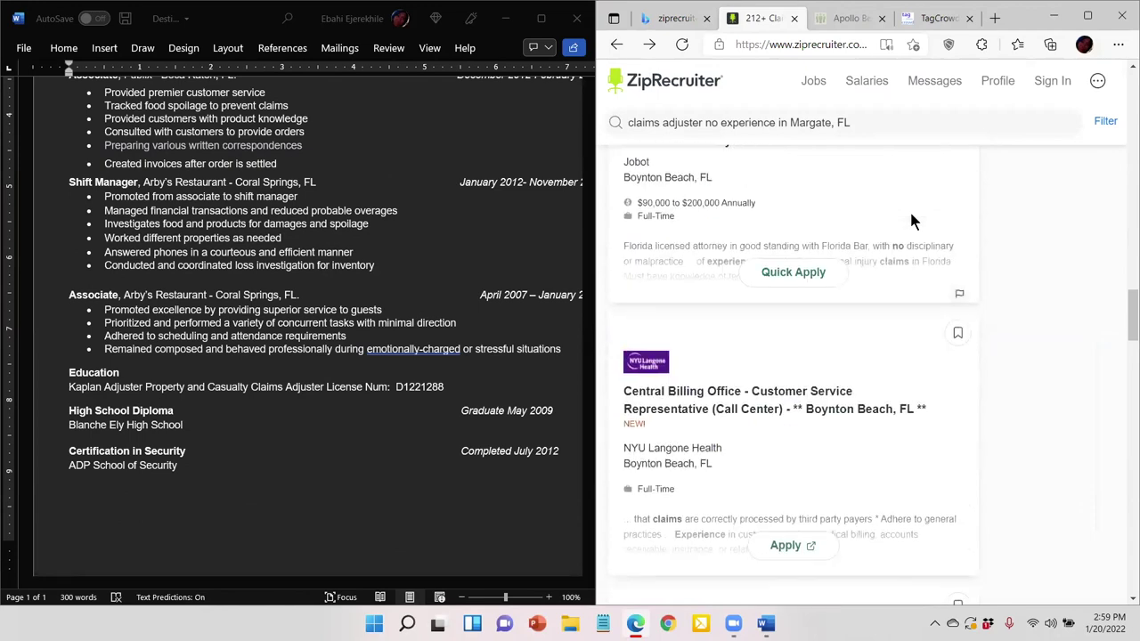
scroll(910, 221, "down", 2)
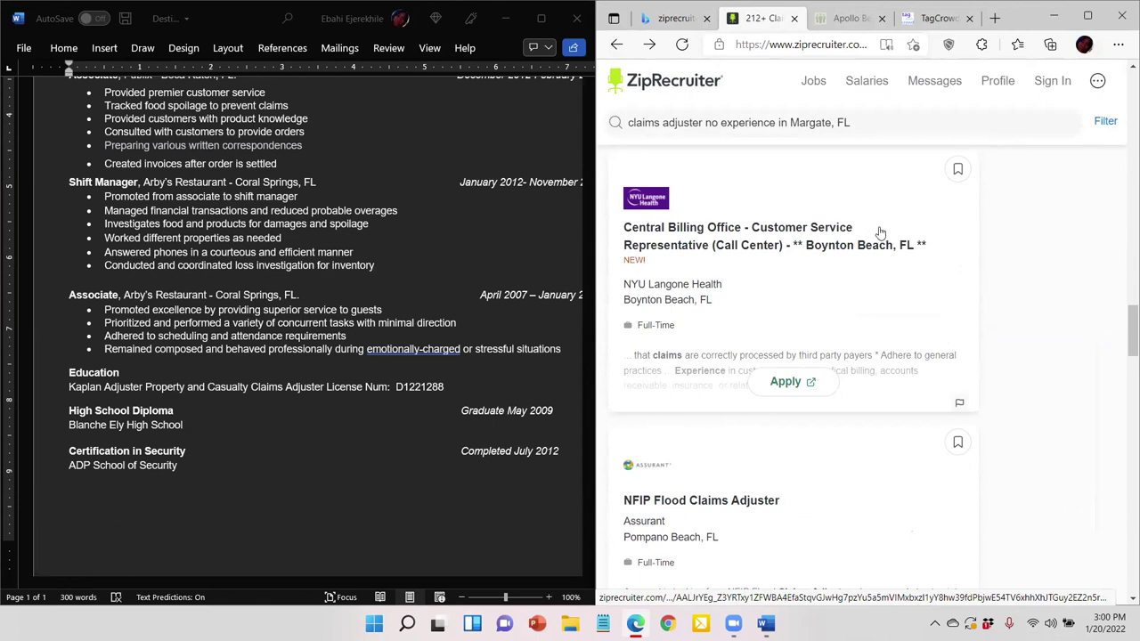
scroll(880, 233, "down", 3)
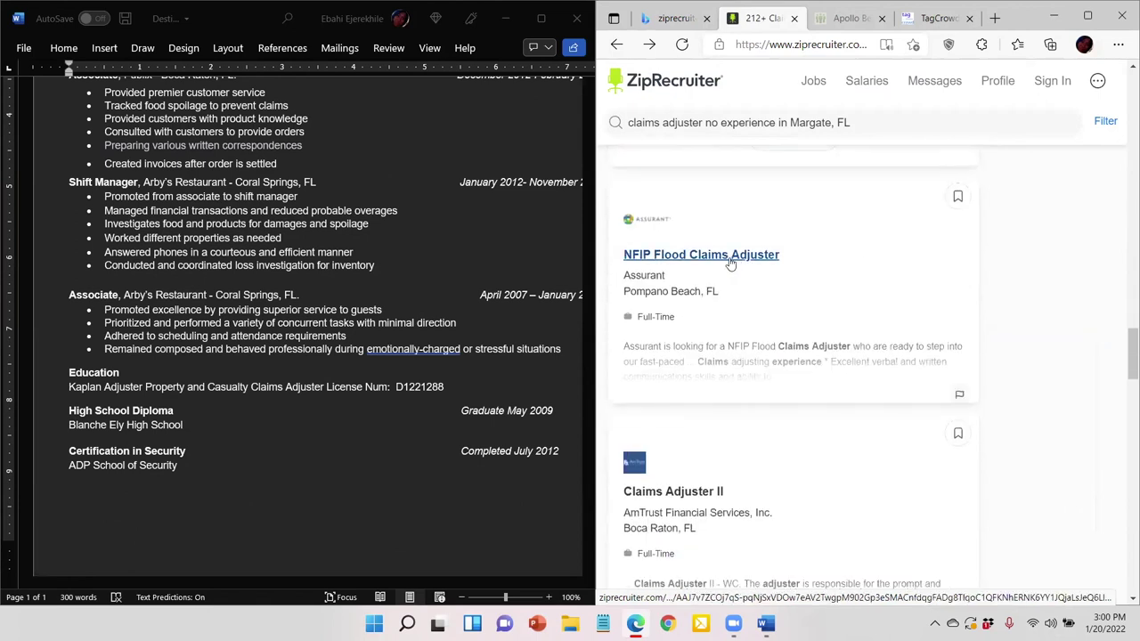
scroll(730, 260, "down", 2)
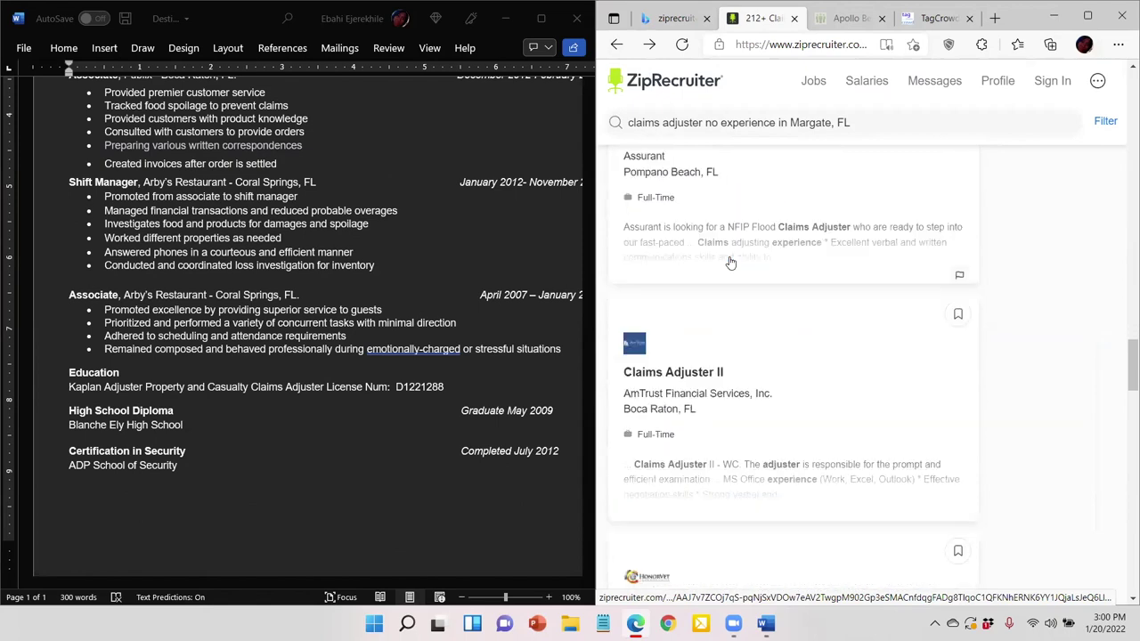
scroll(730, 262, "up", 1)
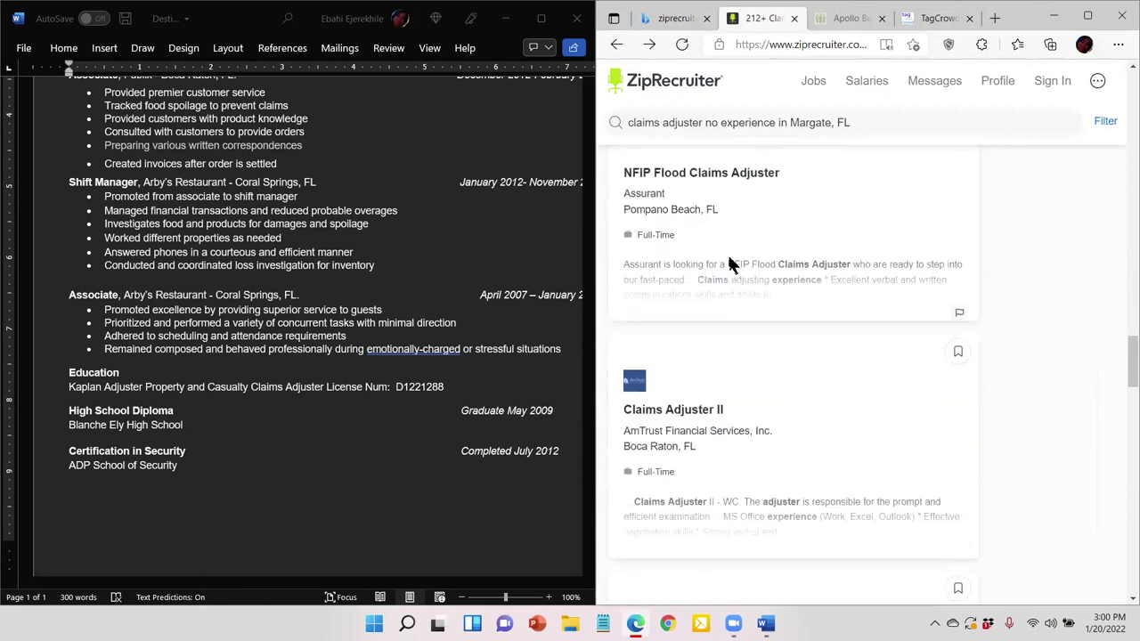
scroll(728, 263, "down", 1)
scroll(729, 263, "down", 1)
scroll(729, 261, "down", 1)
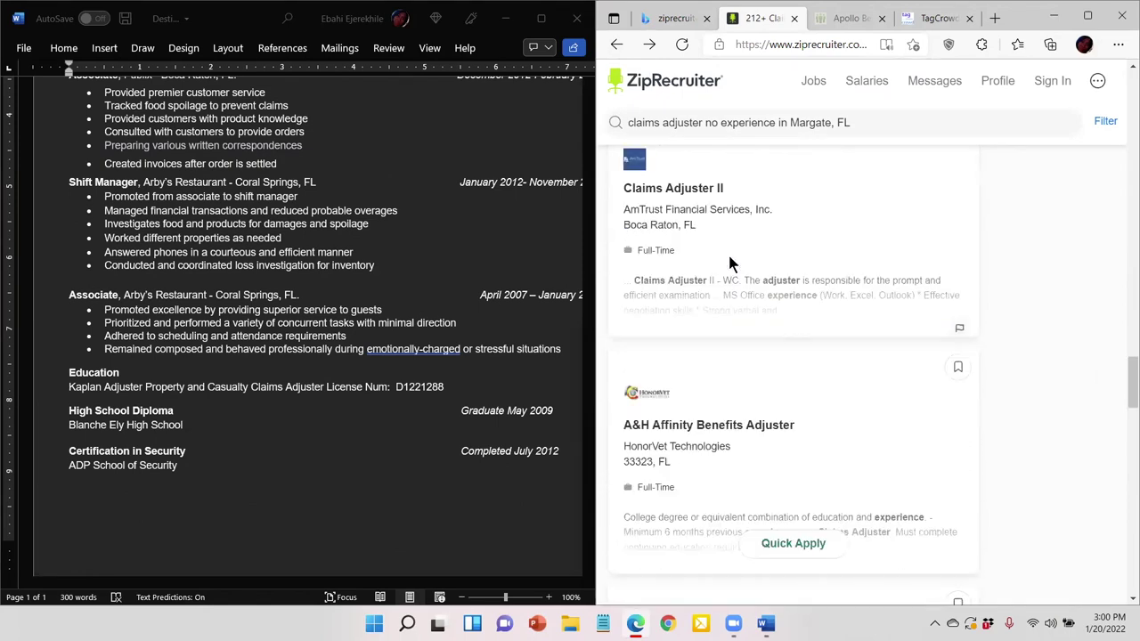
left_click(737, 282)
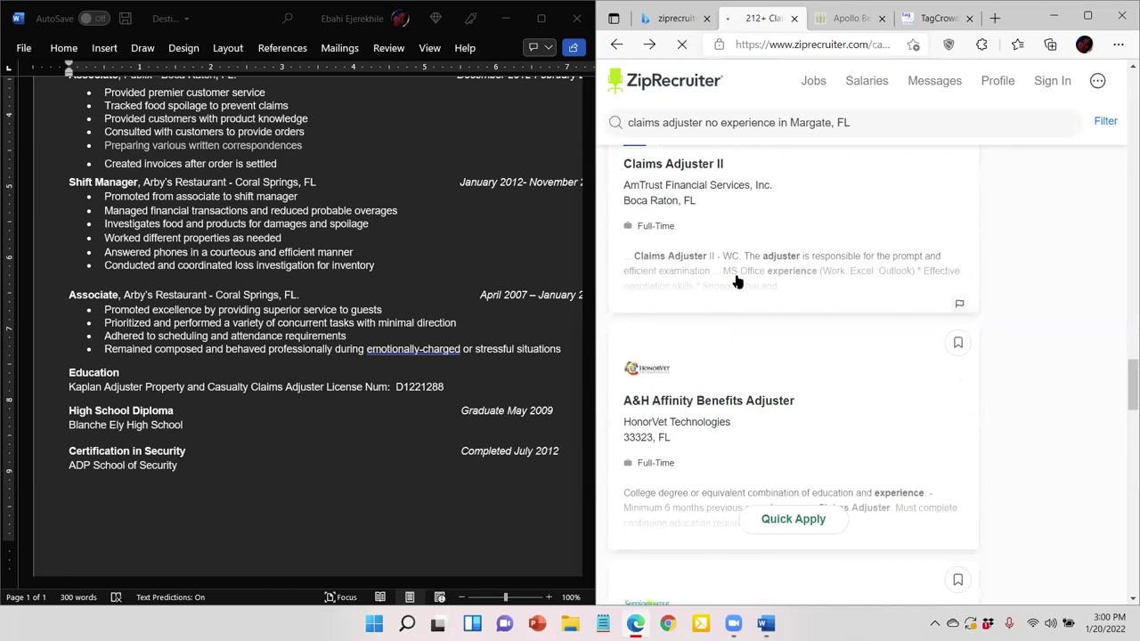
scroll(737, 282, "down", 5)
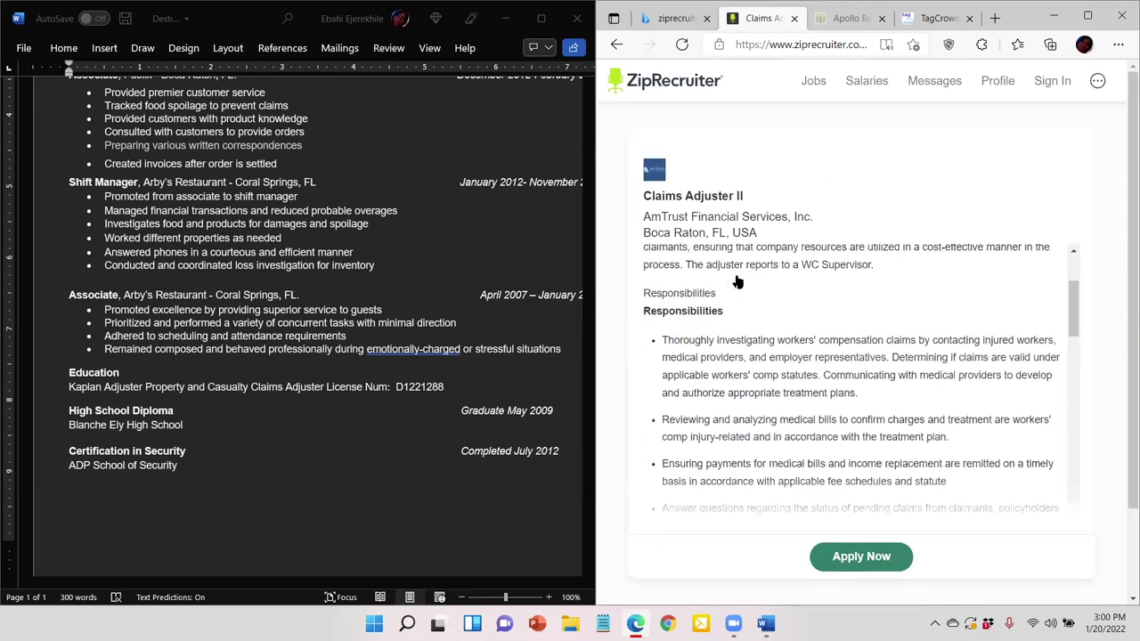
scroll(736, 281, "down", 3)
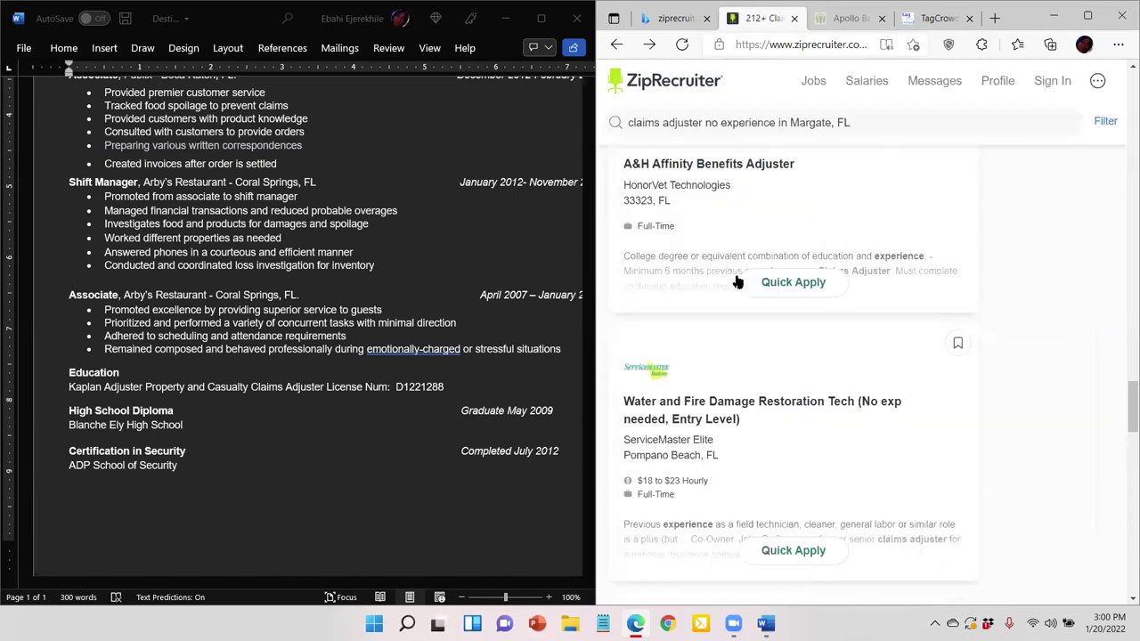
scroll(737, 282, "down", 2)
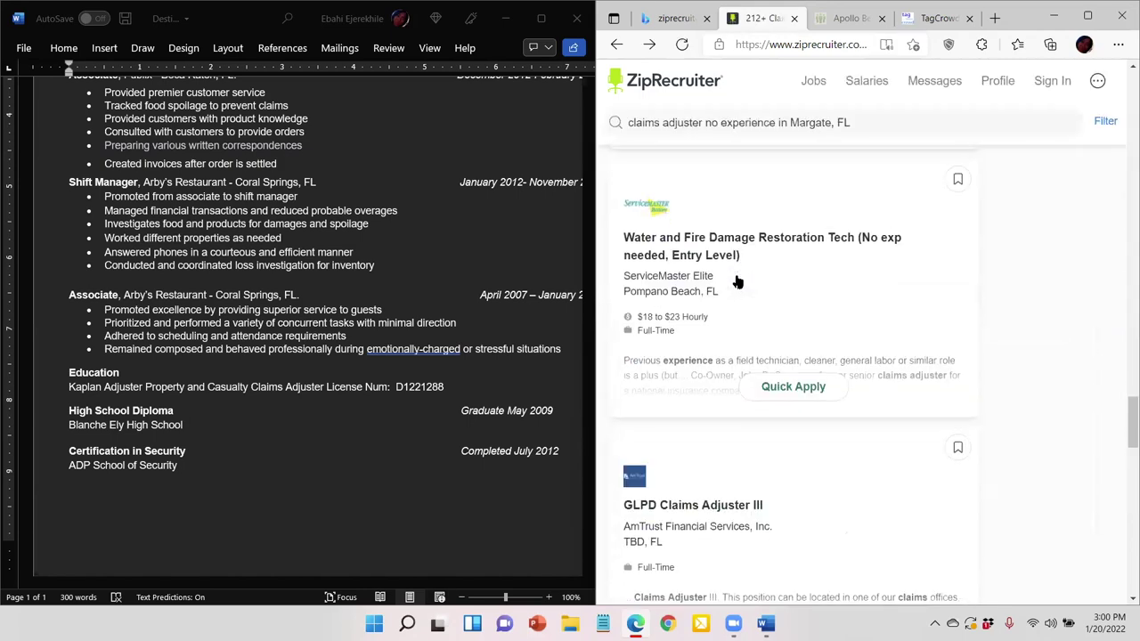